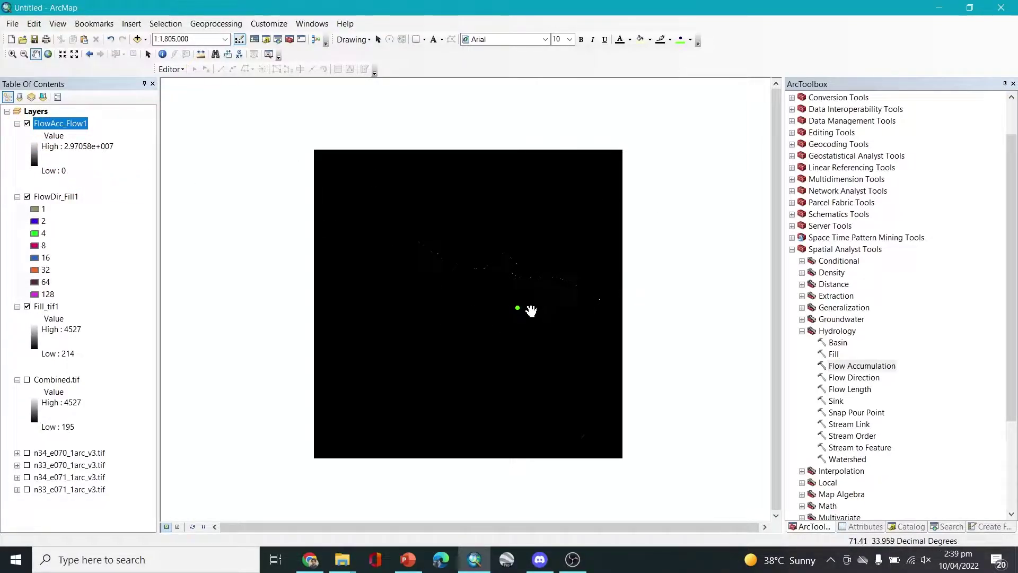
Turn off the Fill_tif1 and FlowDir_Fill1 layers so only the flow accumulation raster is displayed.
scroll(531, 311, up, 2)
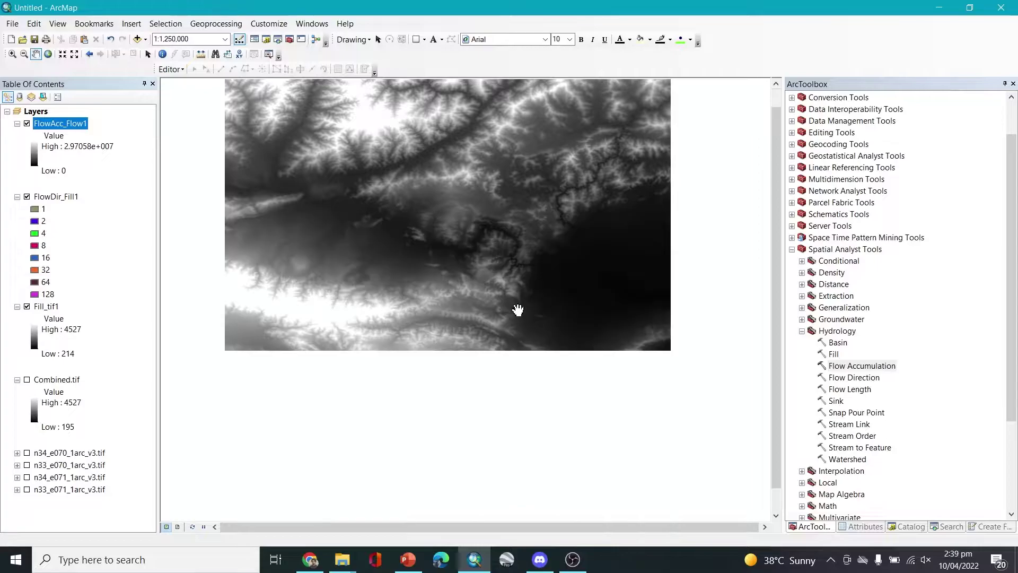
click(27, 300)
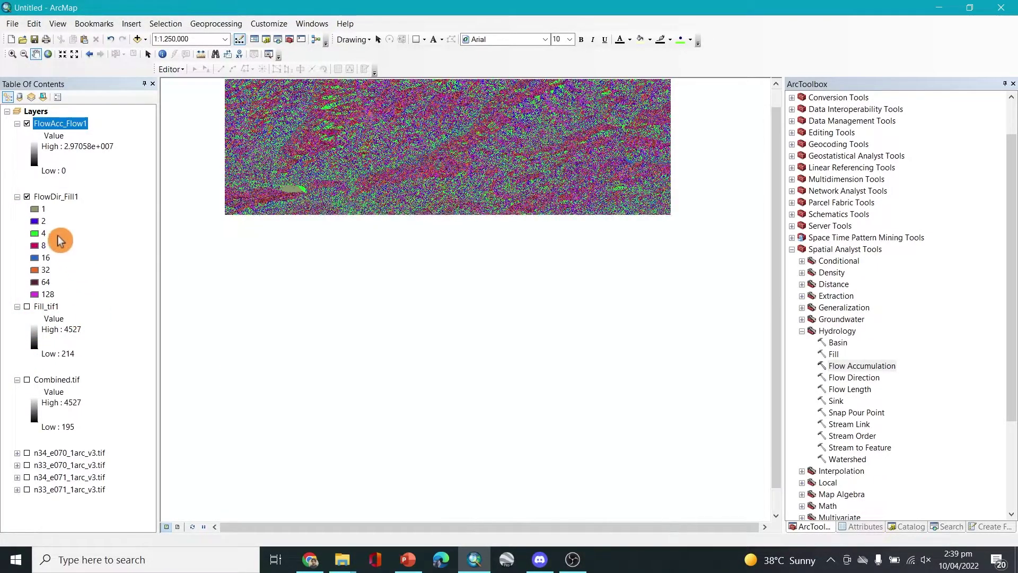
click(27, 199)
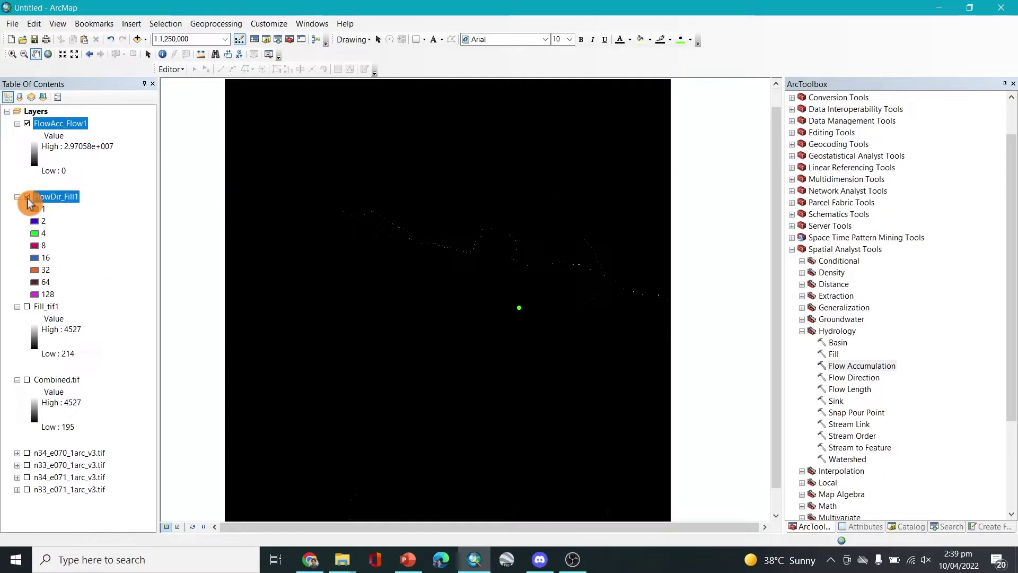
click(27, 197)
Examine the flow accumulation raster around the green location point and along the stream lines at several scales.
scroll(524, 323, up, 3)
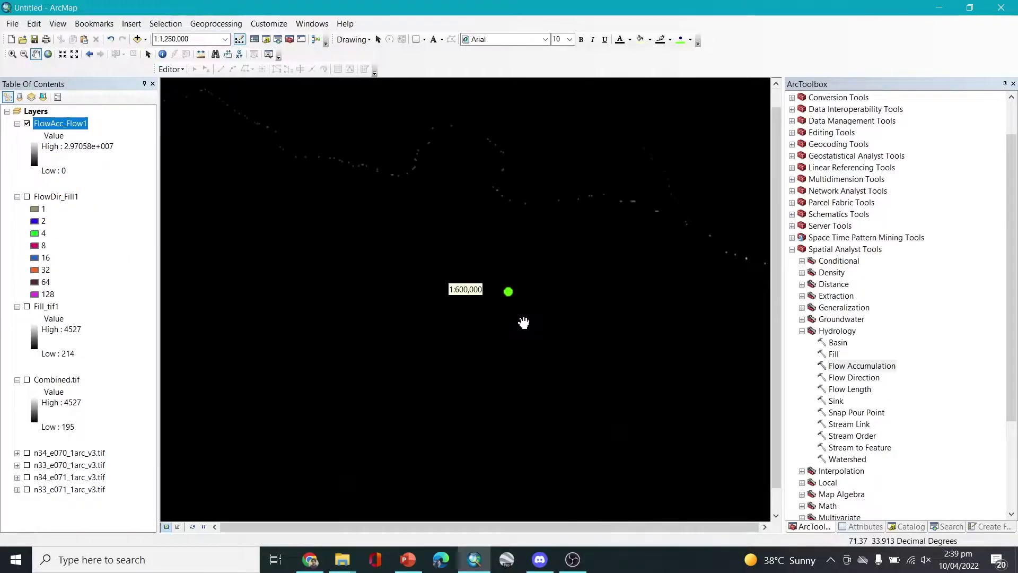
scroll(500, 309, up, 3)
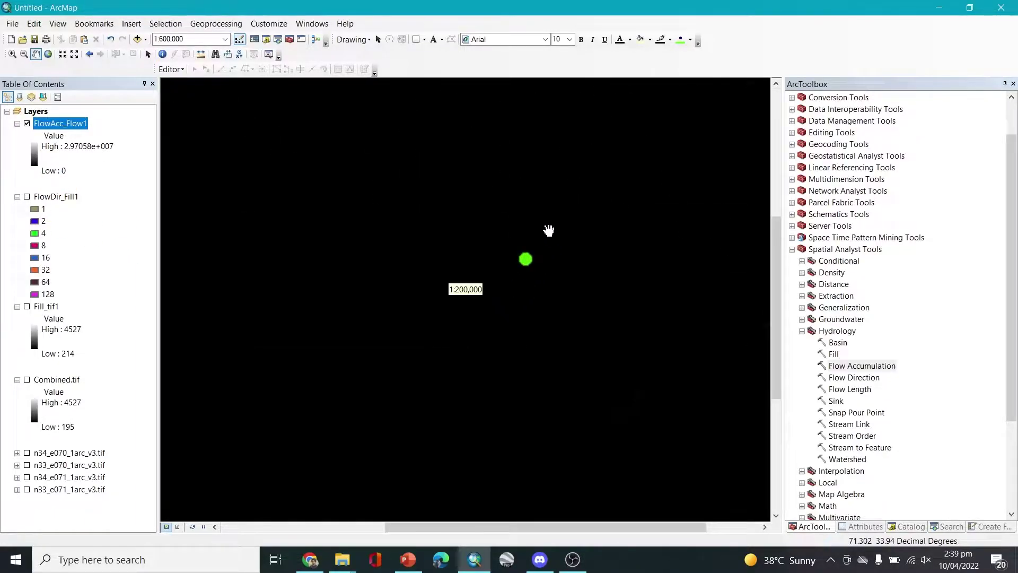
scroll(525, 276, up, 2)
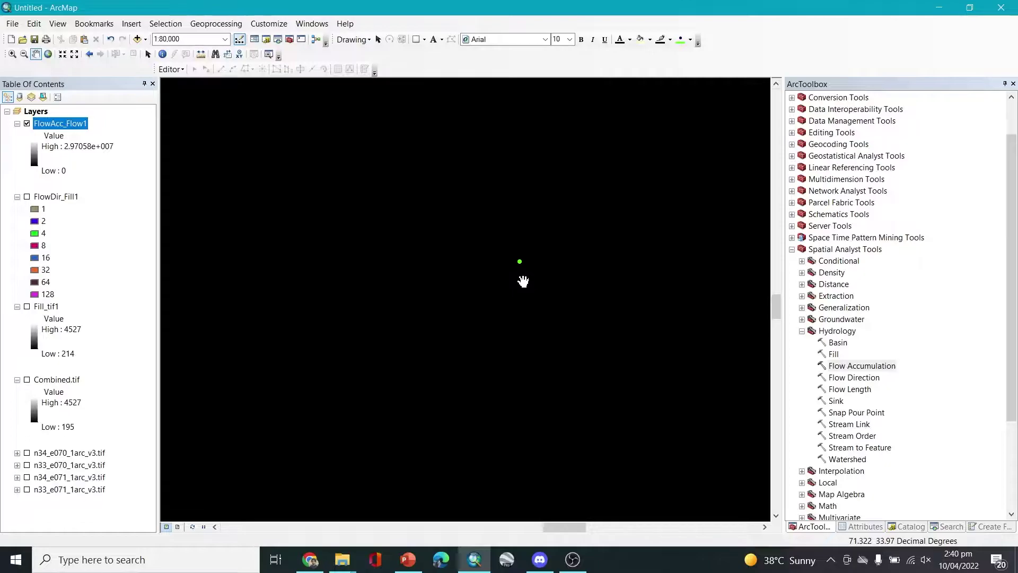
scroll(522, 282, down, 4)
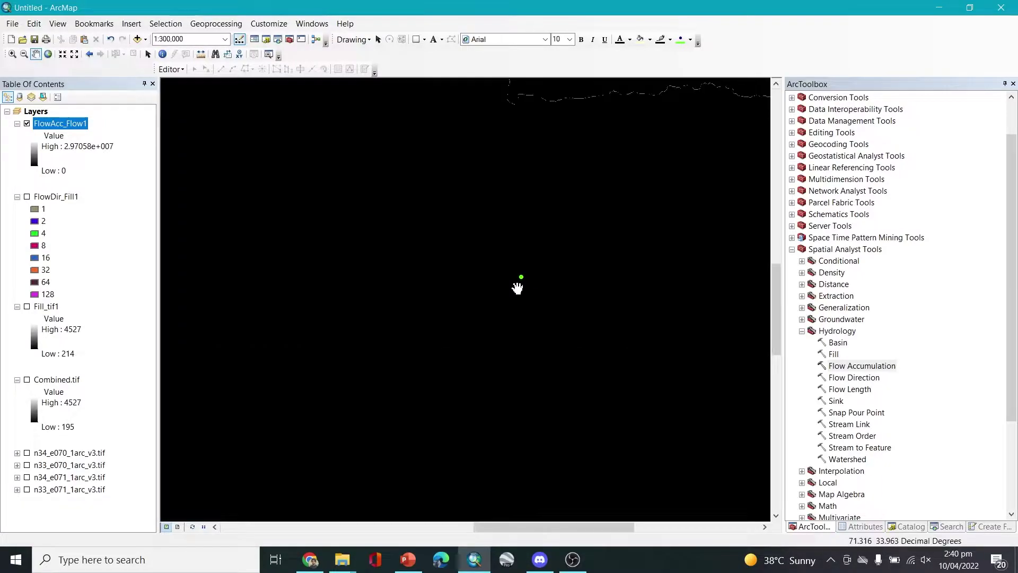
scroll(513, 297, down, 1)
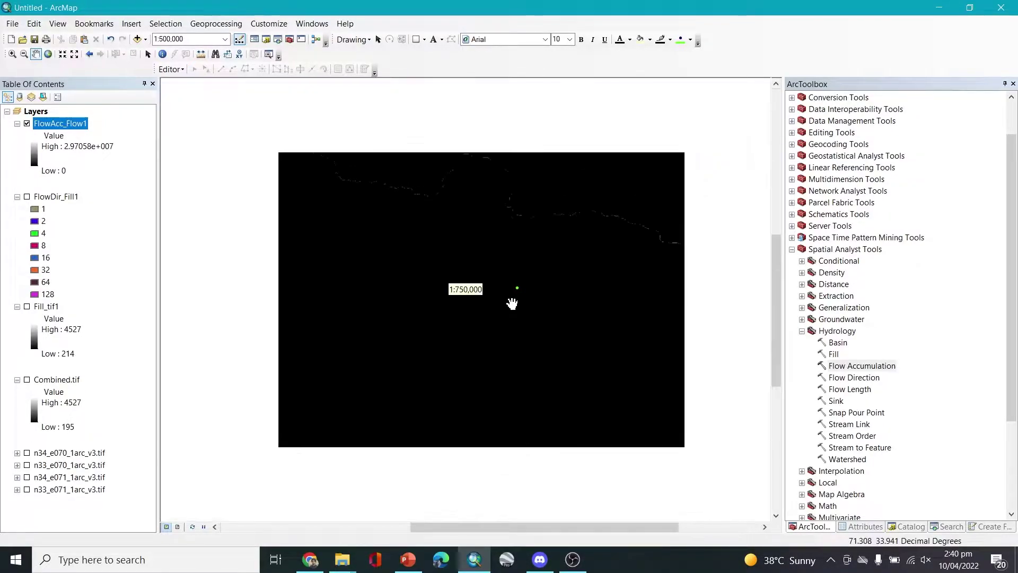
scroll(512, 302, down, 2)
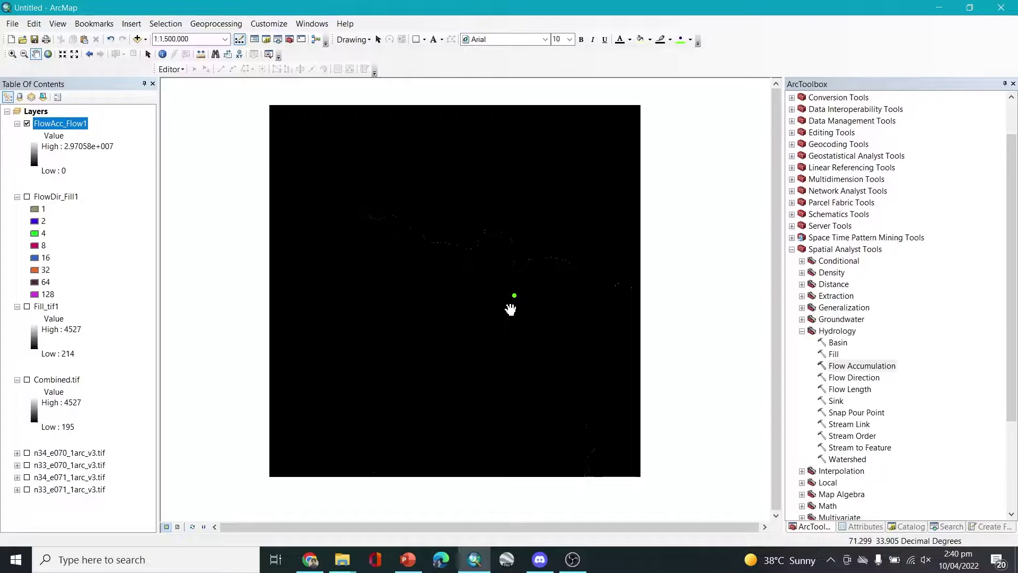
scroll(513, 307, up, 3)
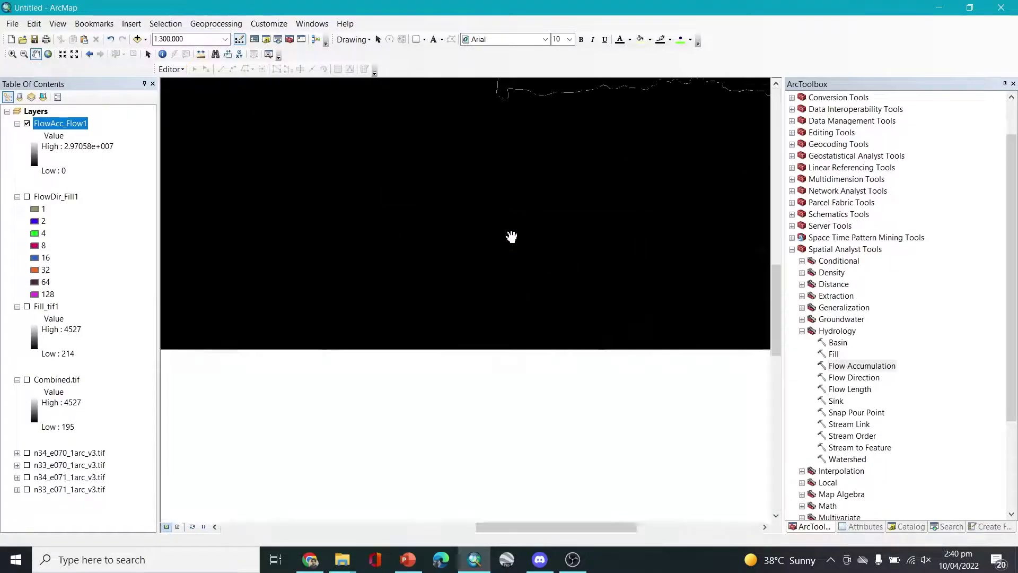
scroll(506, 276, up, 1)
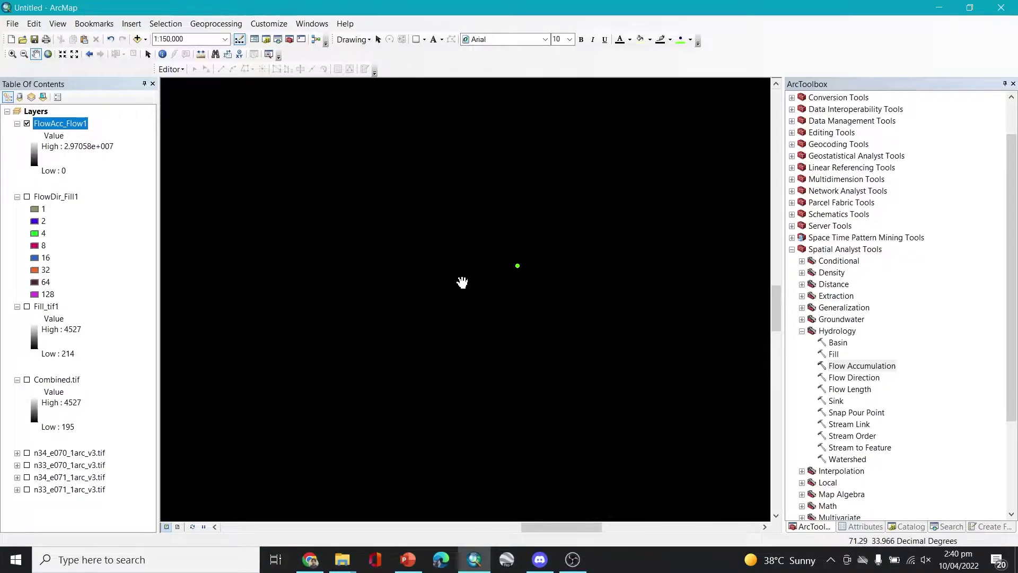
scroll(508, 276, up, 2)
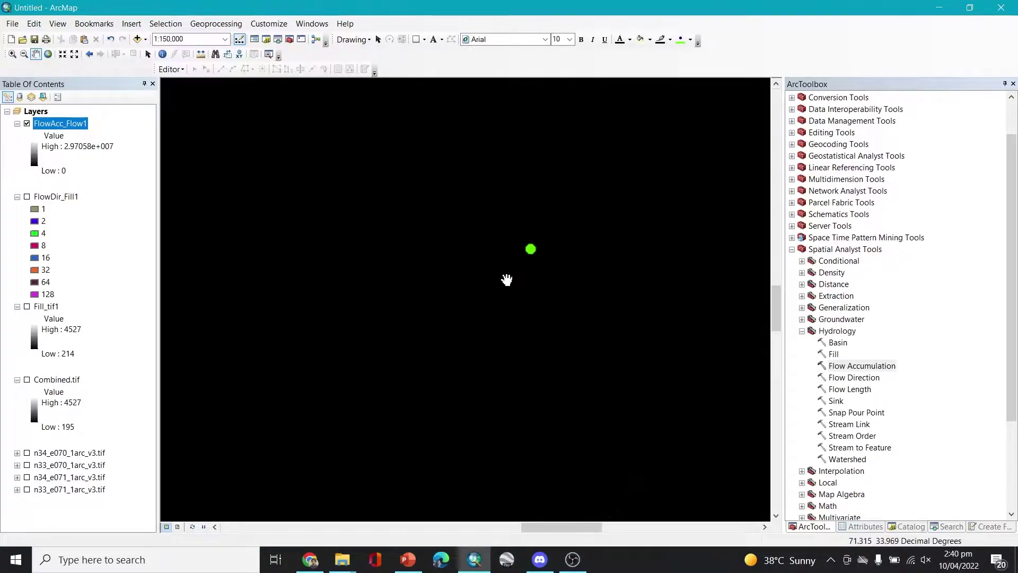
scroll(517, 266, up, 1)
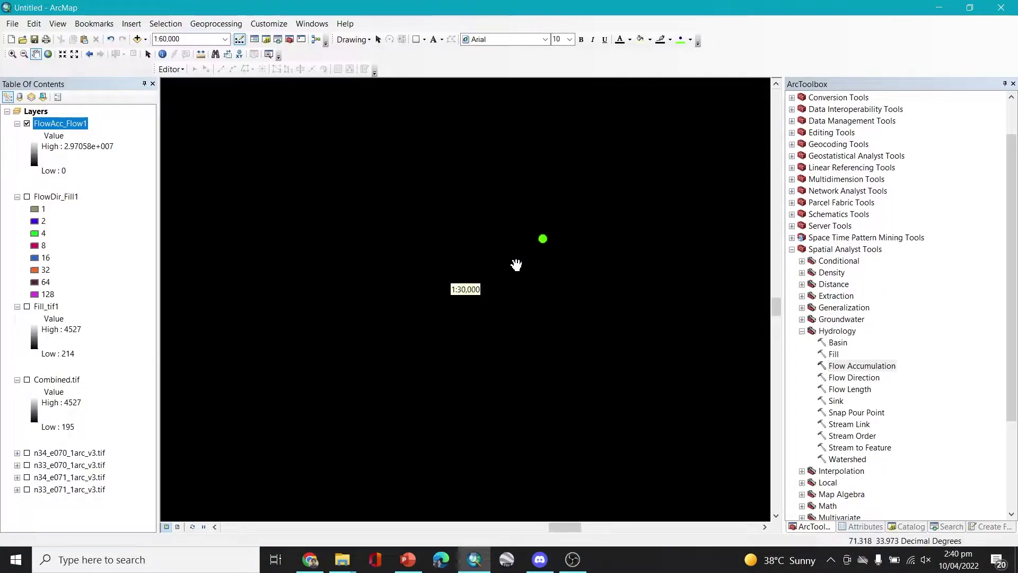
scroll(537, 258, down, 1)
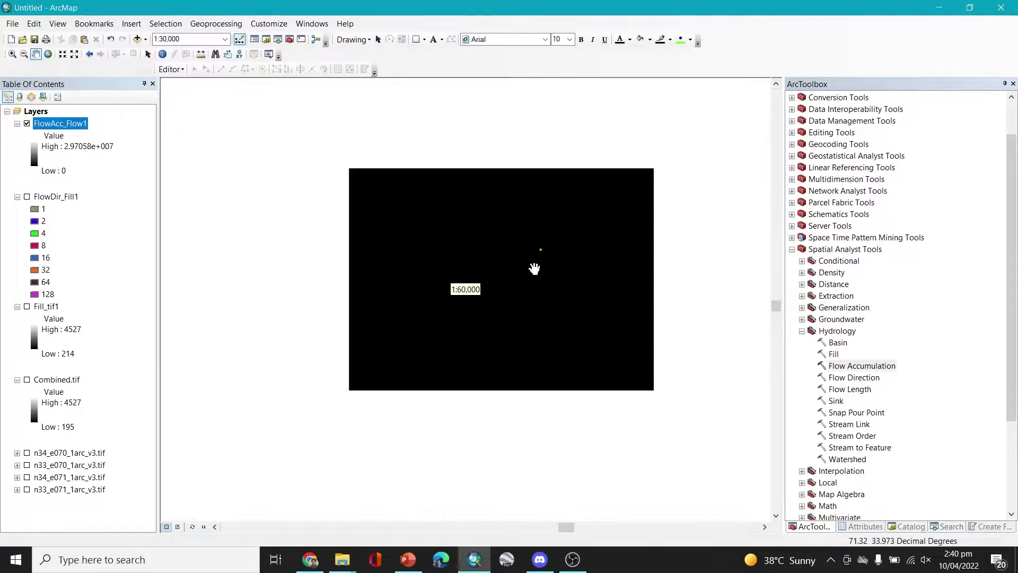
scroll(444, 348, down, 1)
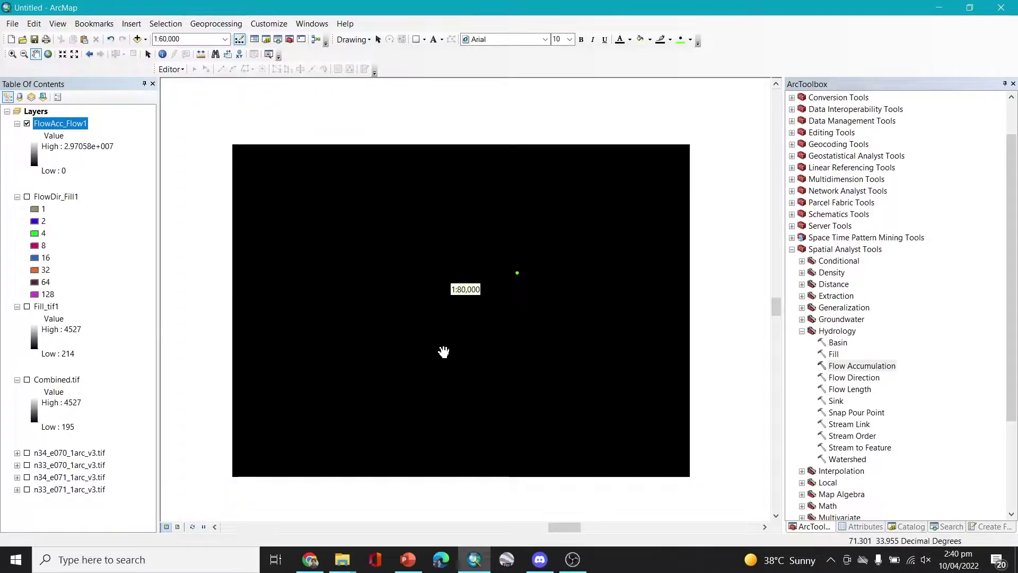
scroll(432, 367, down, 3)
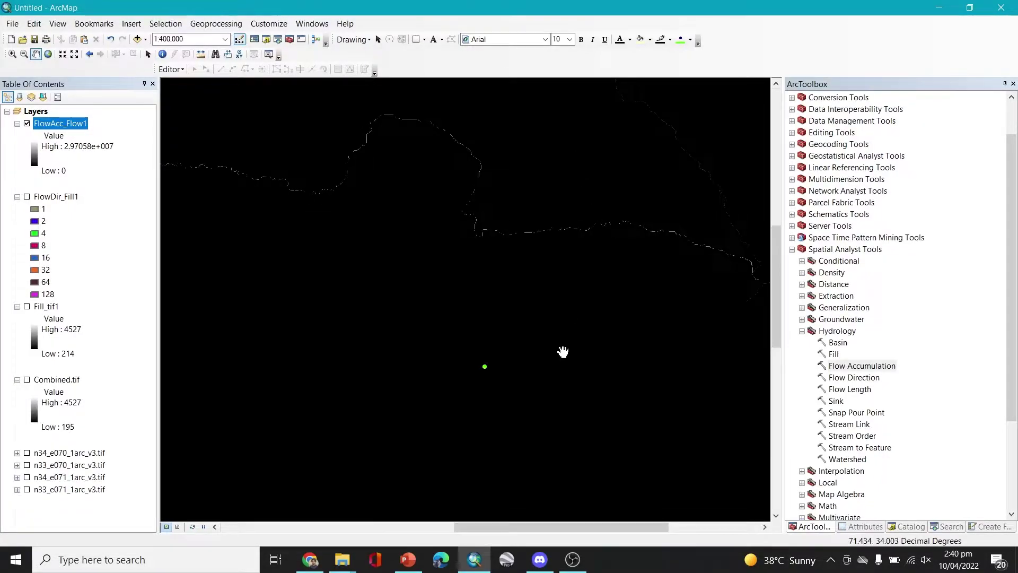
scroll(465, 443, down, 2)
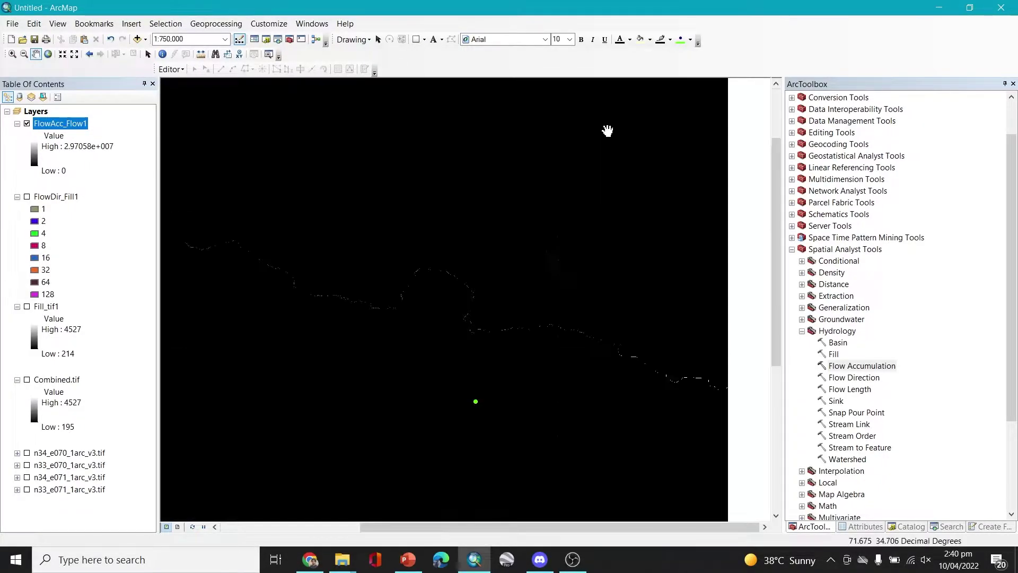
scroll(462, 441, down, 2)
drag(779, 246, 779, 325)
click(688, 527)
drag(687, 530, 632, 527)
scroll(468, 371, down, 2)
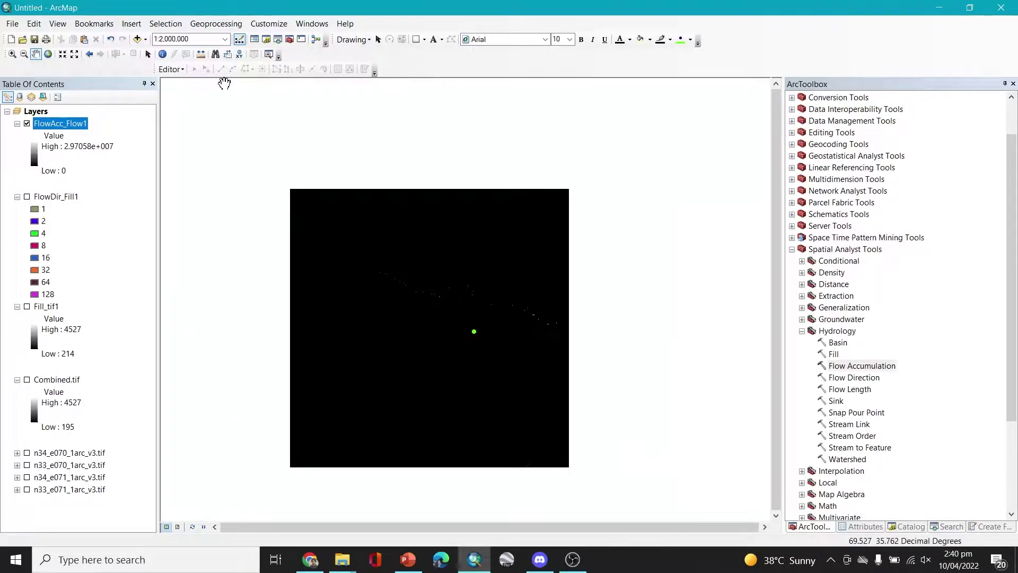
Compare the point's longitude and latitude in Go To XY with the Location Coordinates slide in PowerPoint, then return to ArcMap.
click(232, 56)
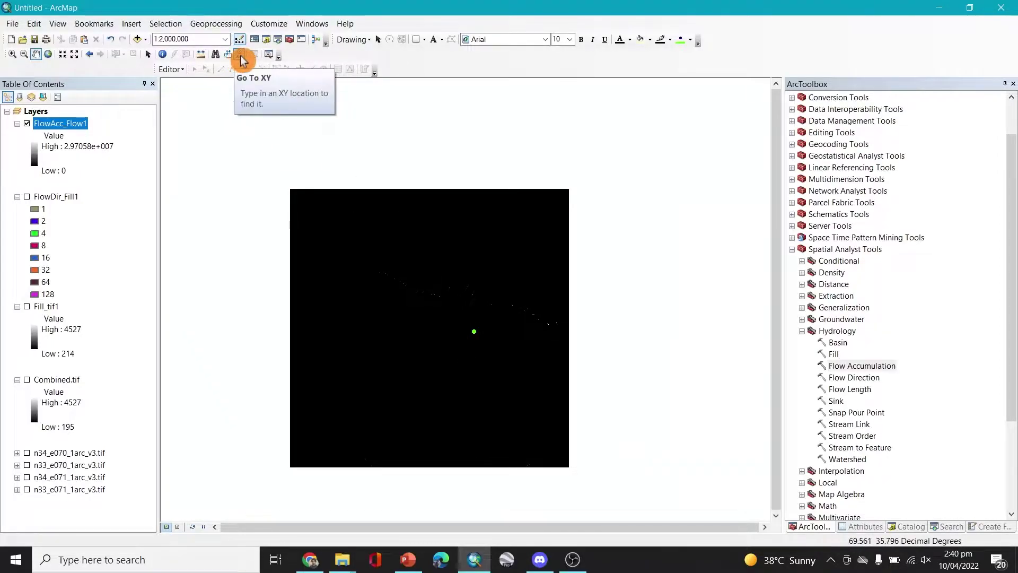
click(239, 55)
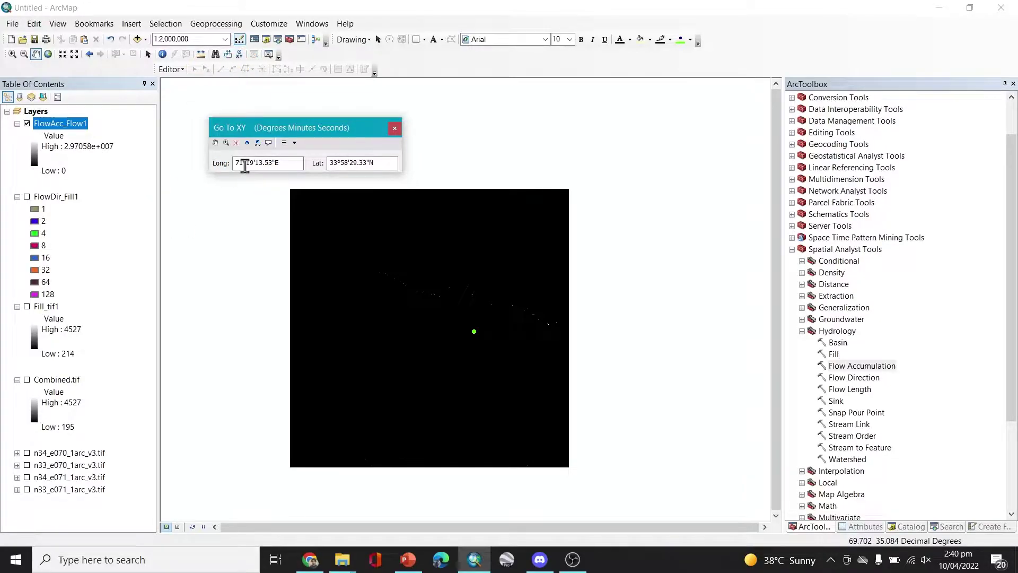
click(408, 559)
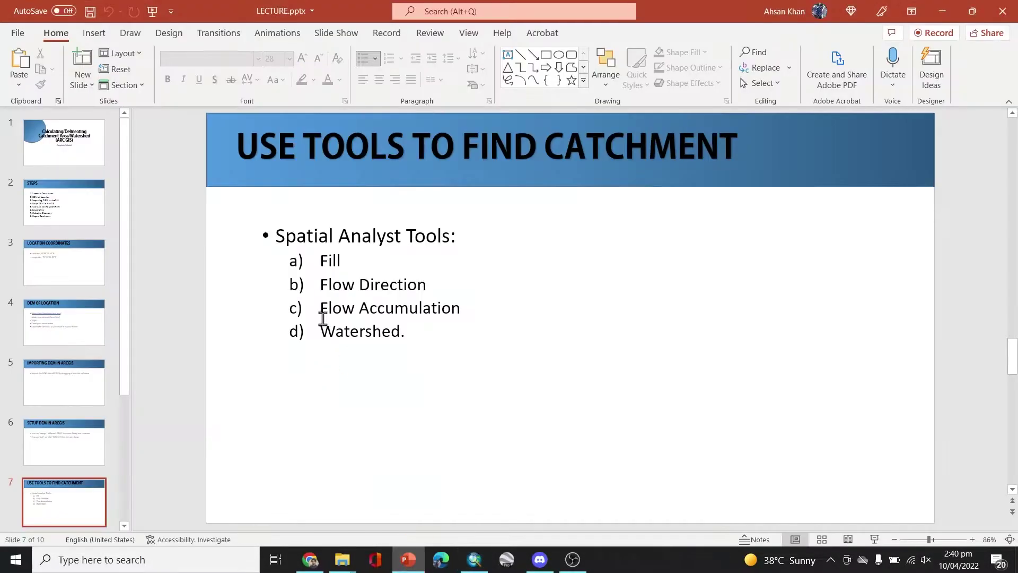
click(79, 334)
click(58, 266)
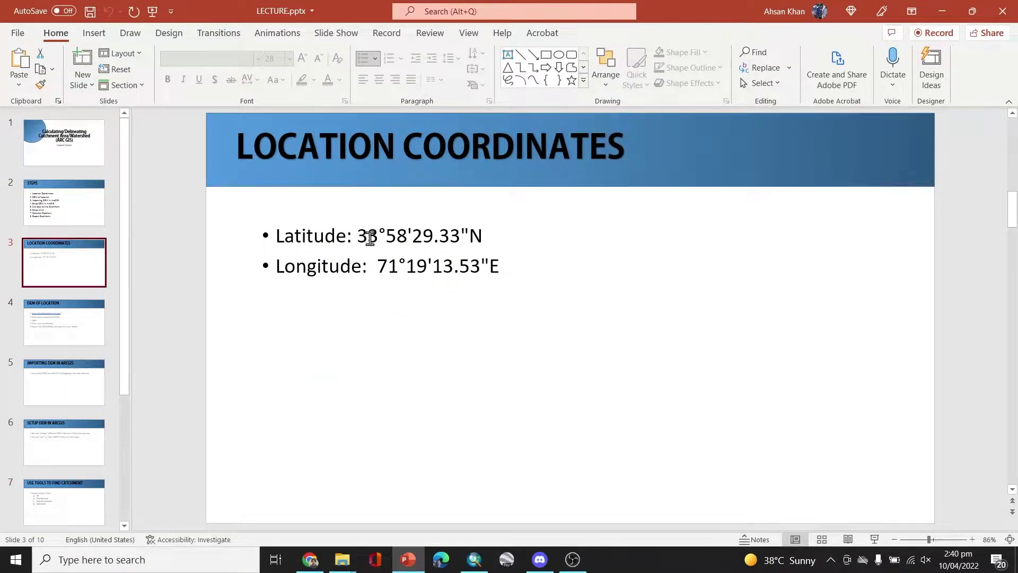
key(alt+Tab)
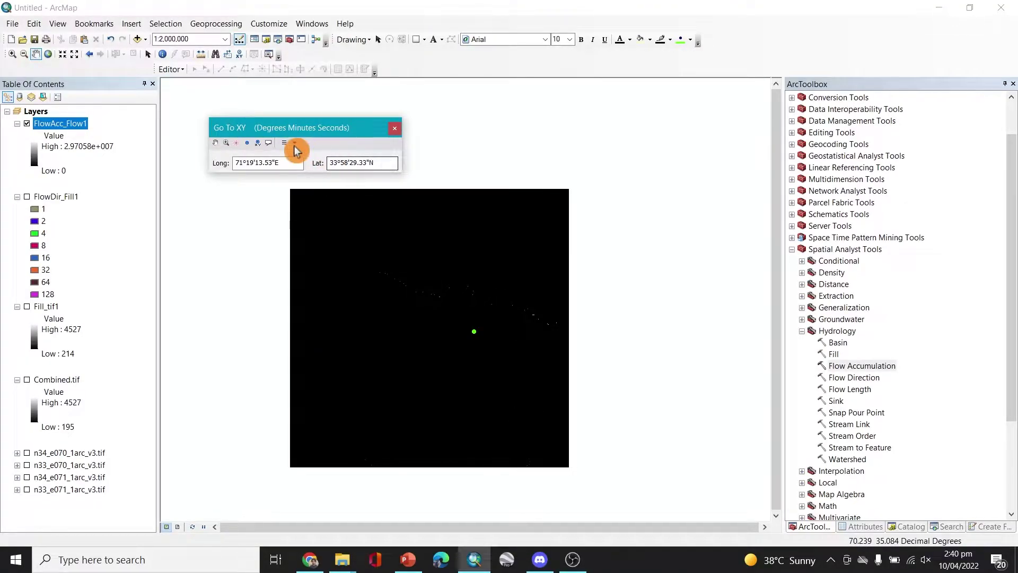
click(394, 128)
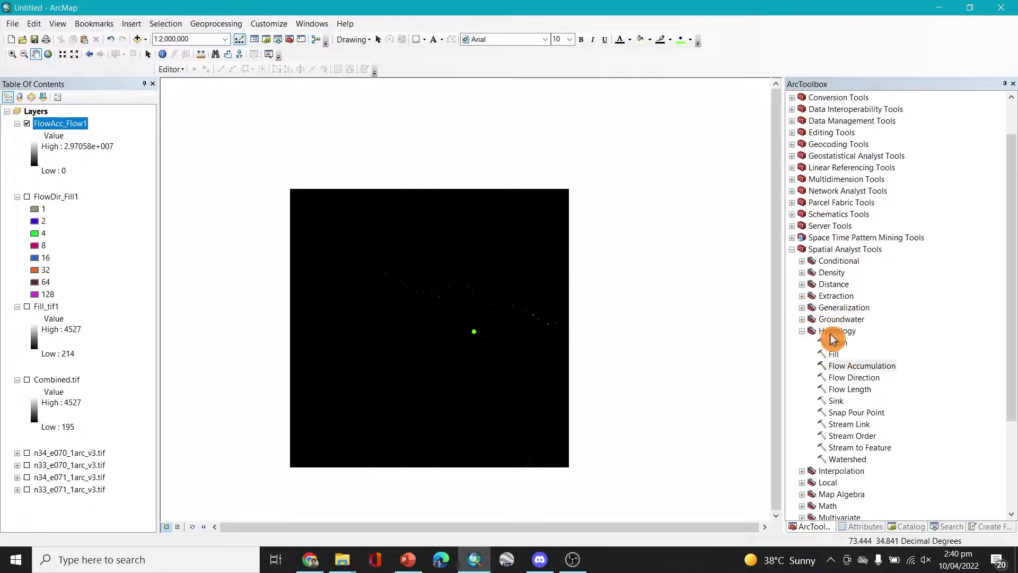
Start a new point shapefile named Dam Inlet in the E:\Softwares\youtube folder of the Catalog.
click(793, 250)
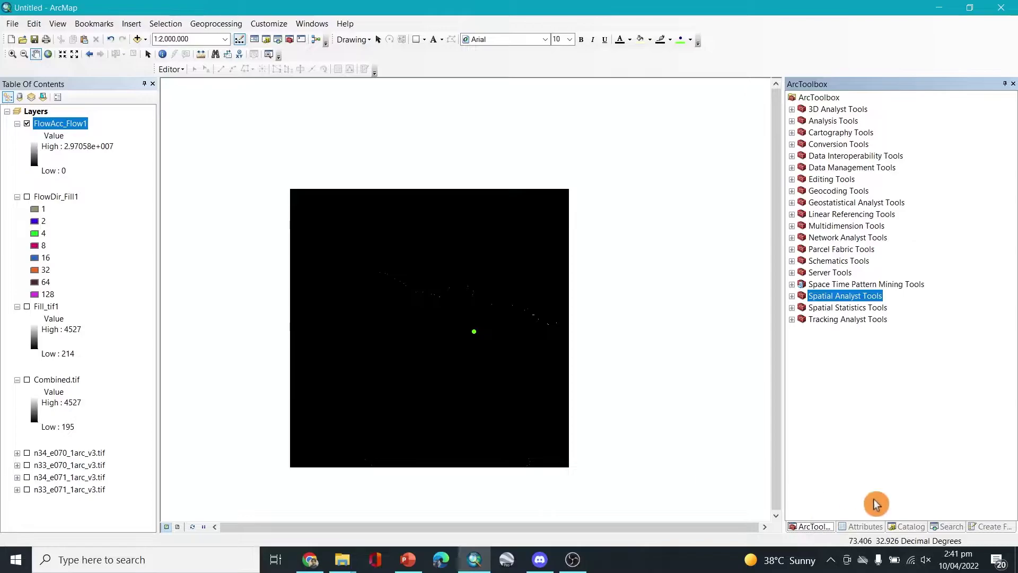
click(908, 526)
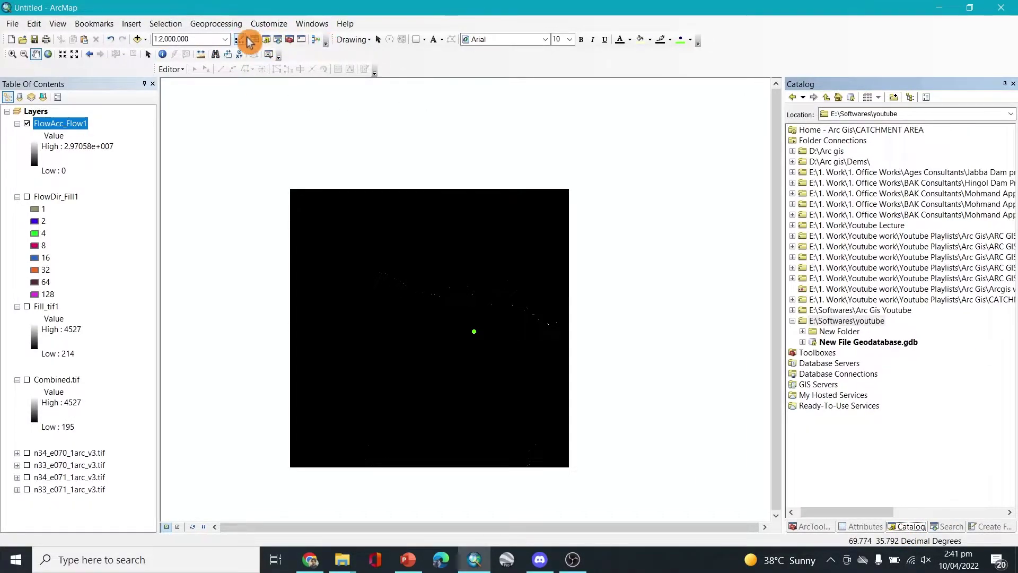
click(851, 321)
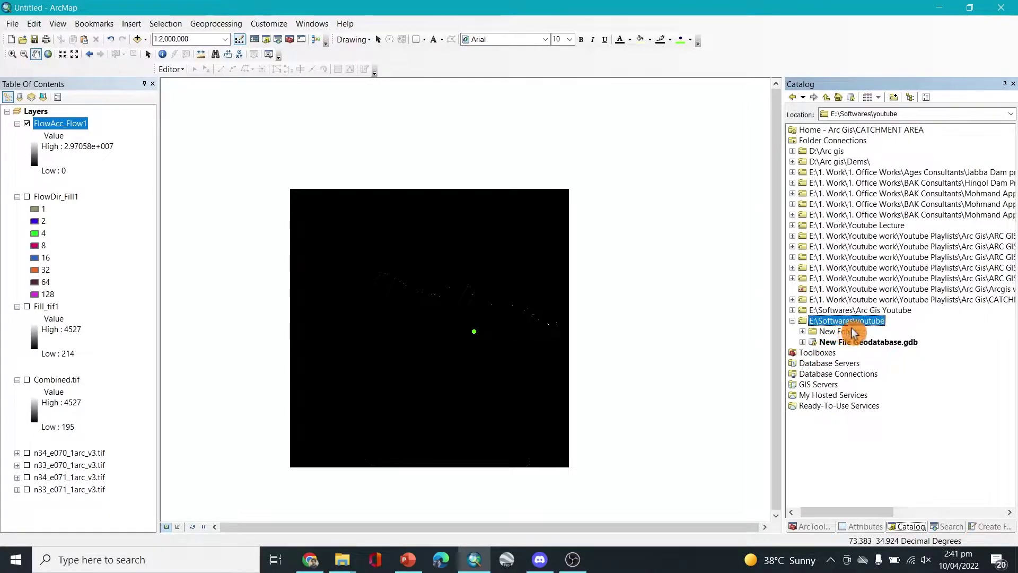
click(843, 333)
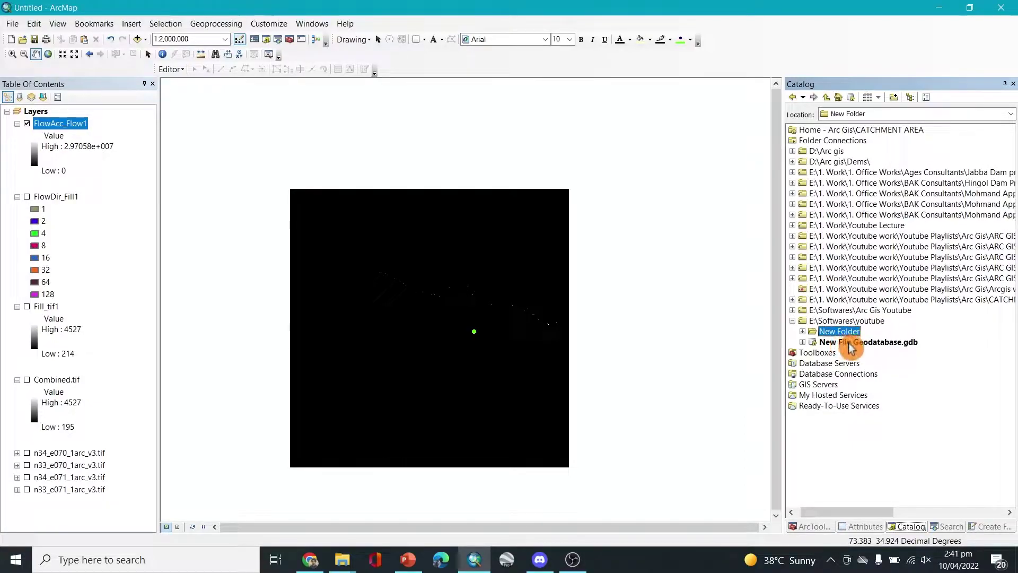
click(847, 342)
click(859, 321)
right_click(859, 322)
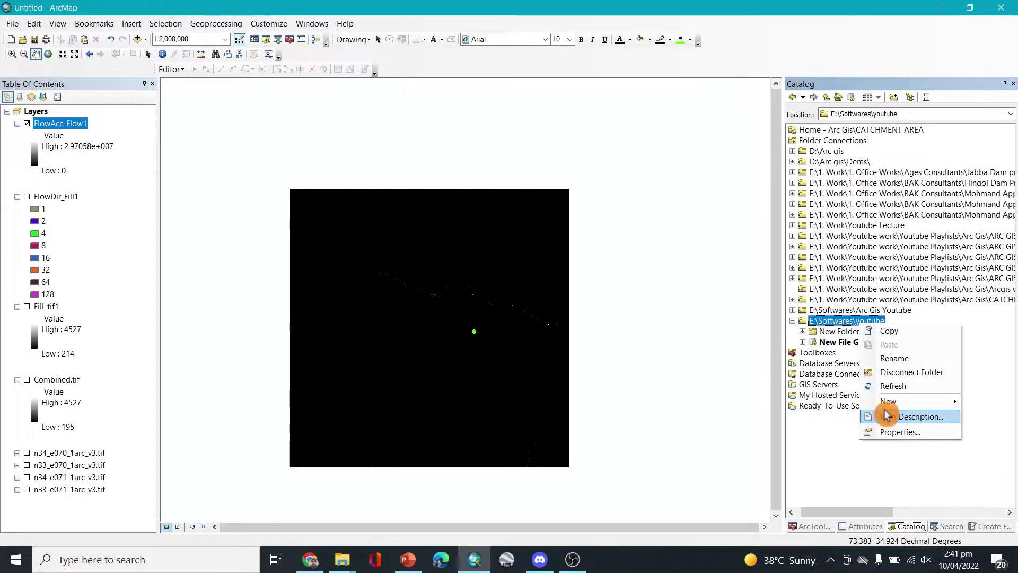
mouse_move(887, 401)
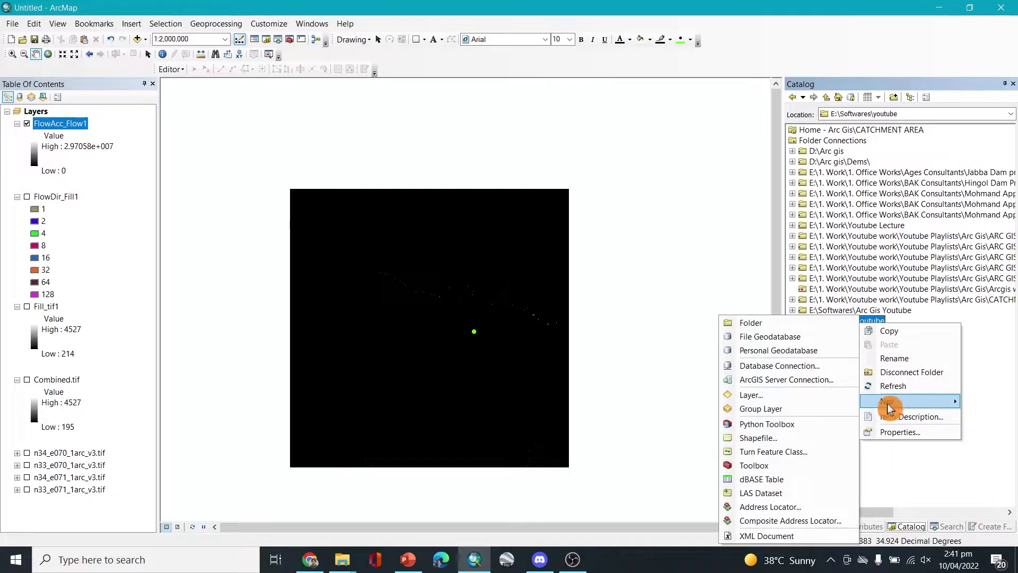
click(777, 438)
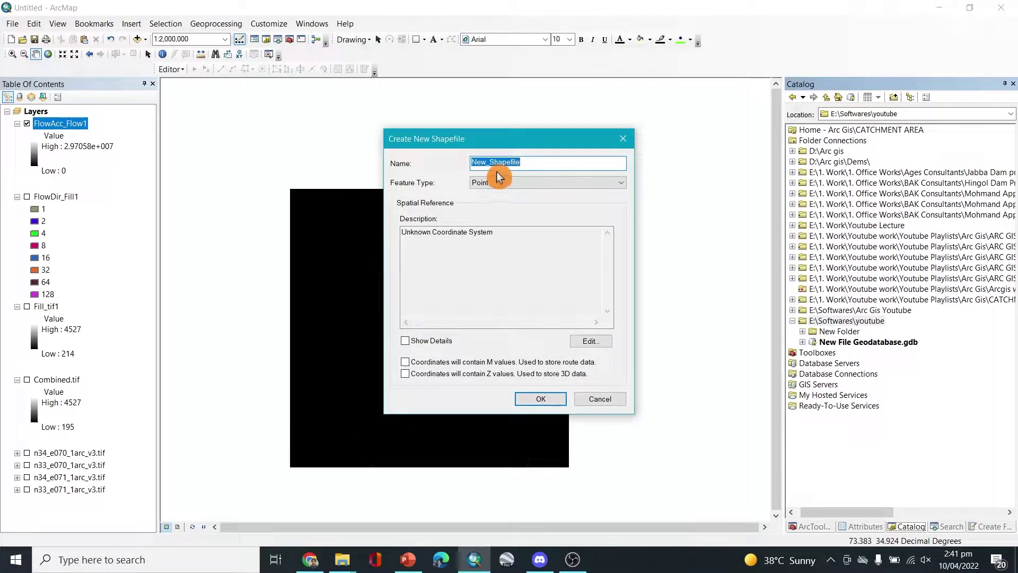
text(Dam Inlet)
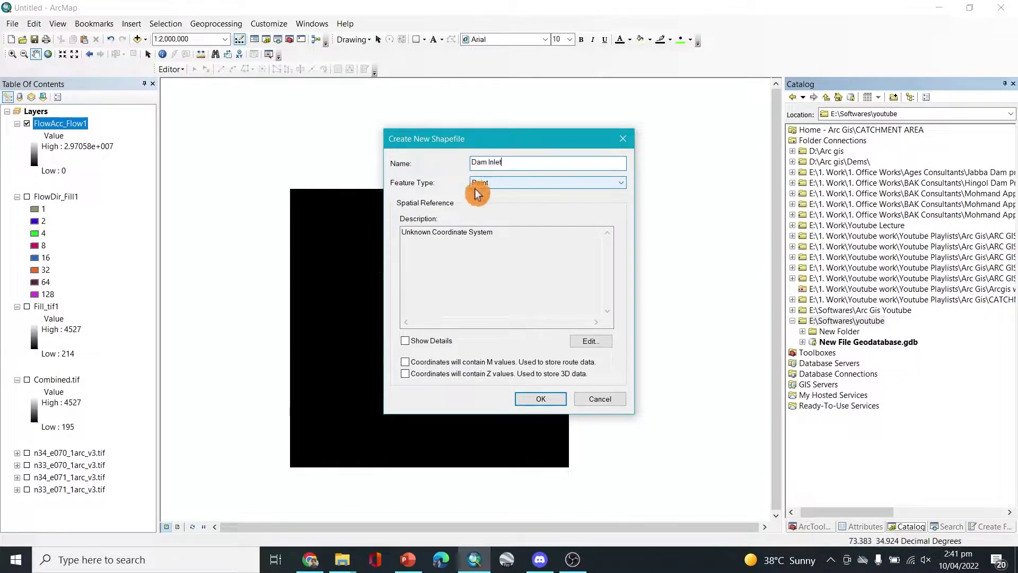
Assign the WGS 1984 geographic coordinate system from the World group to the Dam Inlet shapefile and create it.
click(588, 341)
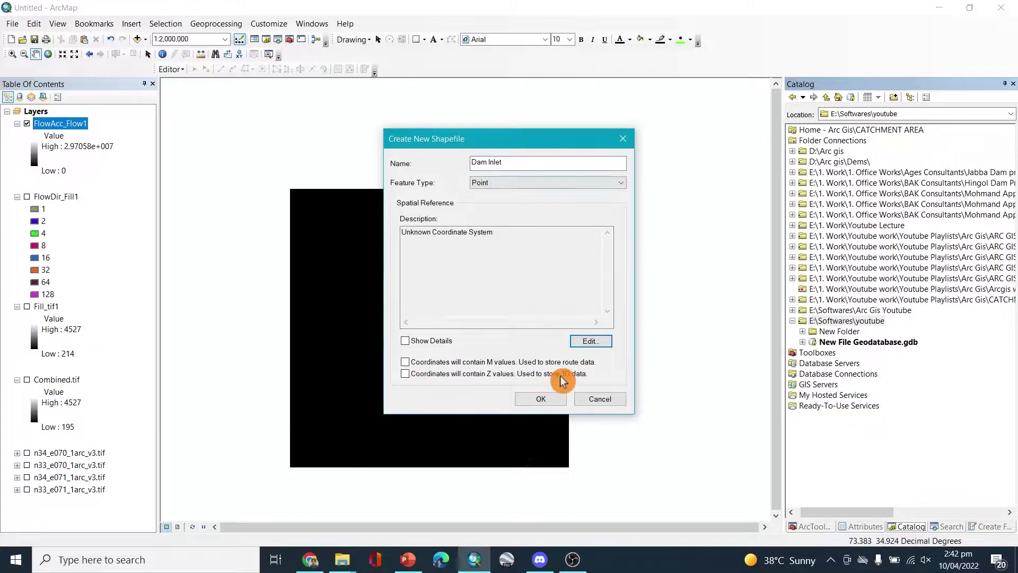
click(598, 346)
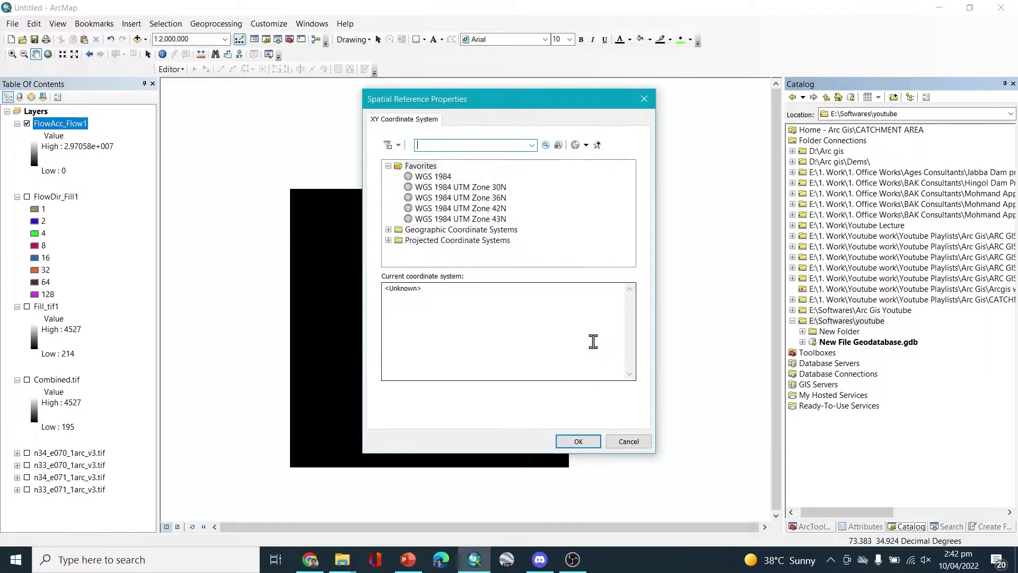
click(389, 230)
scroll(431, 260, down, 2)
click(398, 253)
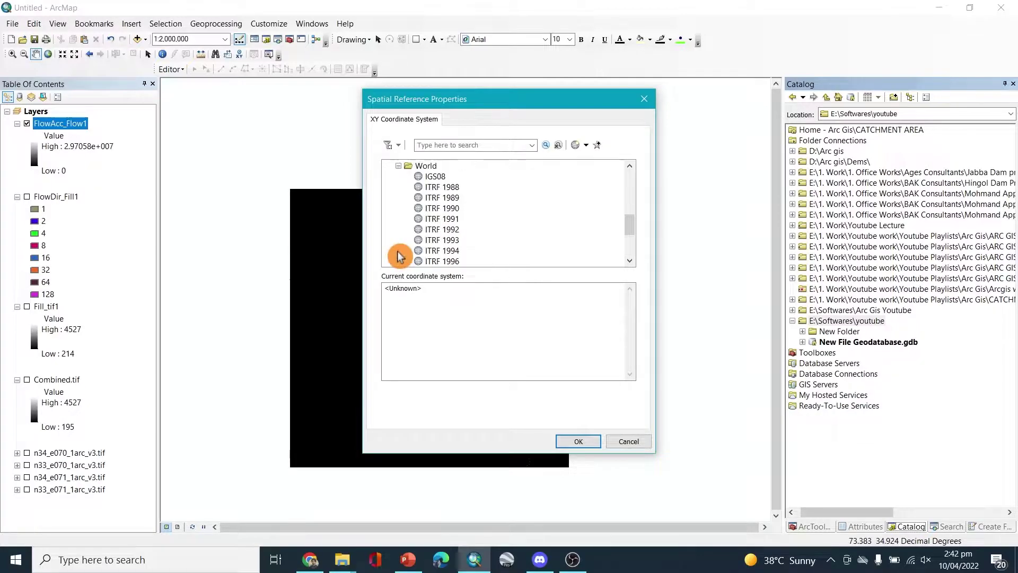
scroll(399, 256, down, 3)
click(445, 250)
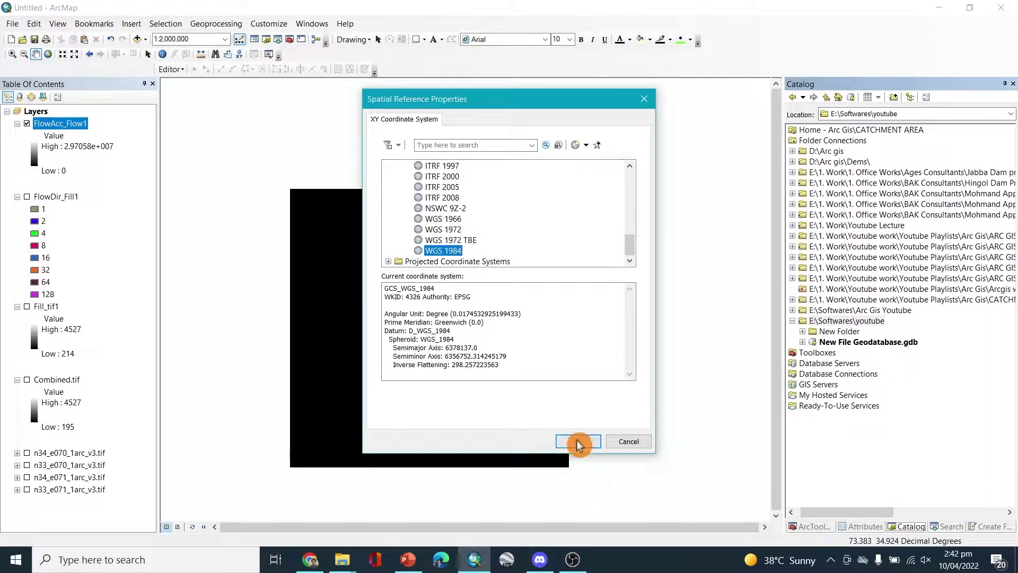
click(578, 442)
click(539, 404)
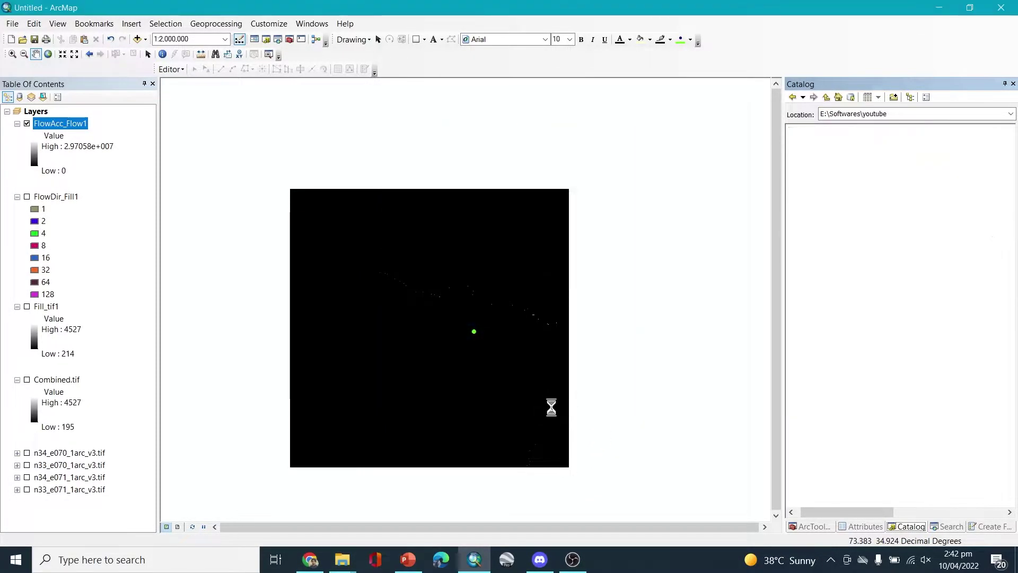
Start an edit session on the Dam Inlet layer and choose its point template for creating features.
click(183, 74)
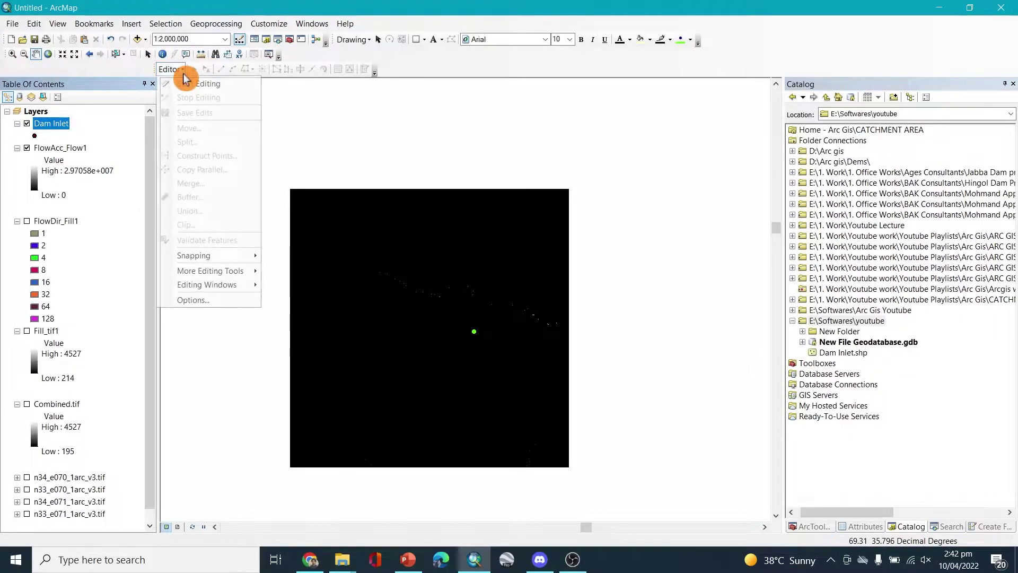
click(180, 83)
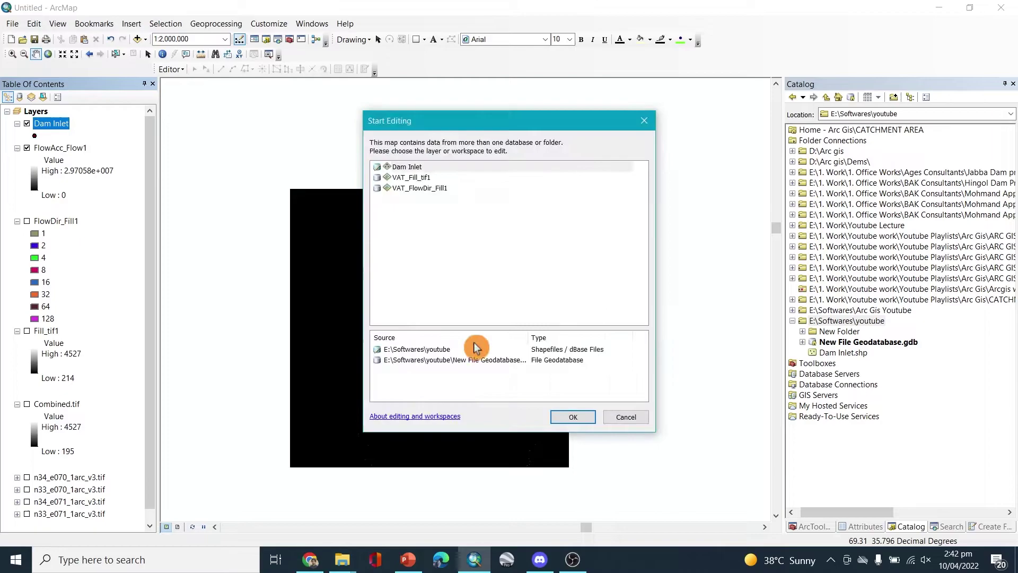
click(406, 166)
click(567, 417)
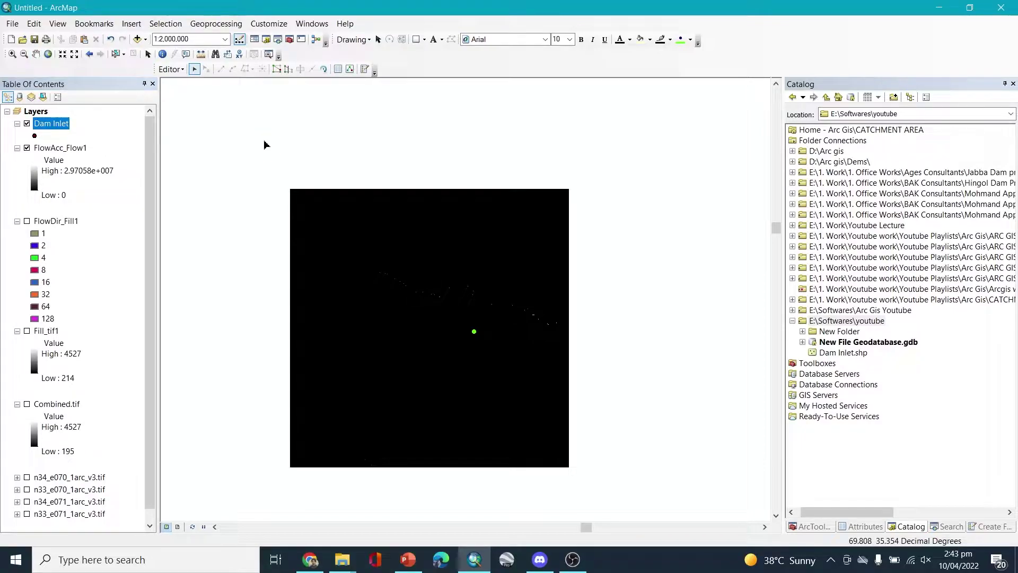
click(366, 71)
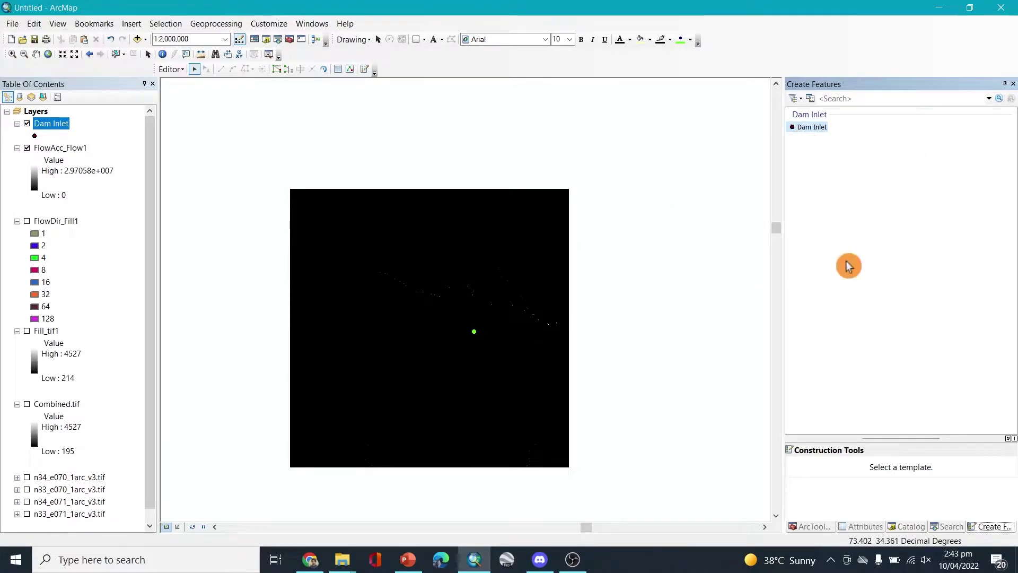
click(816, 128)
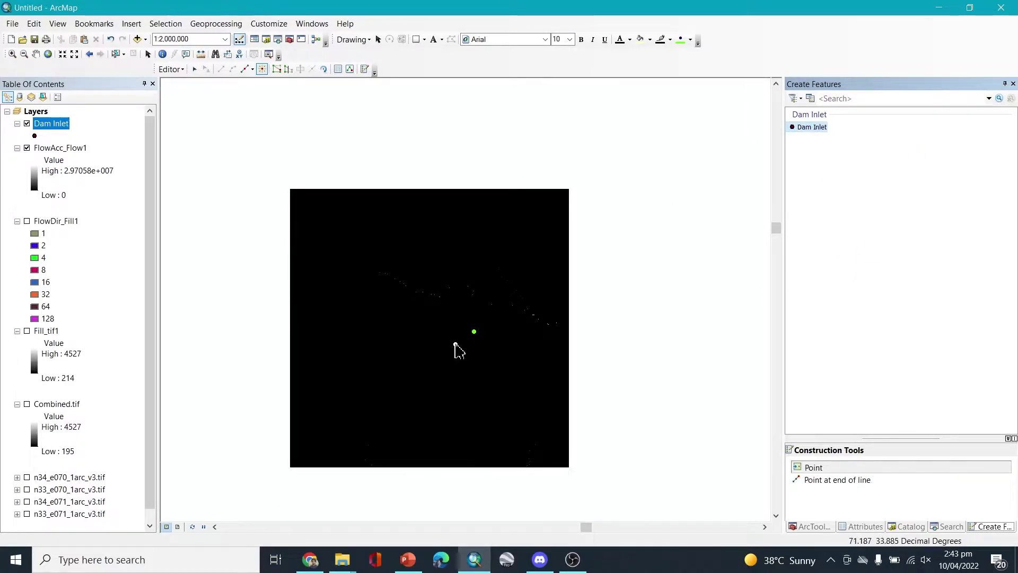
Place a Dam Inlet point on the green location marker in the flow accumulation raster.
scroll(473, 339, up, 3)
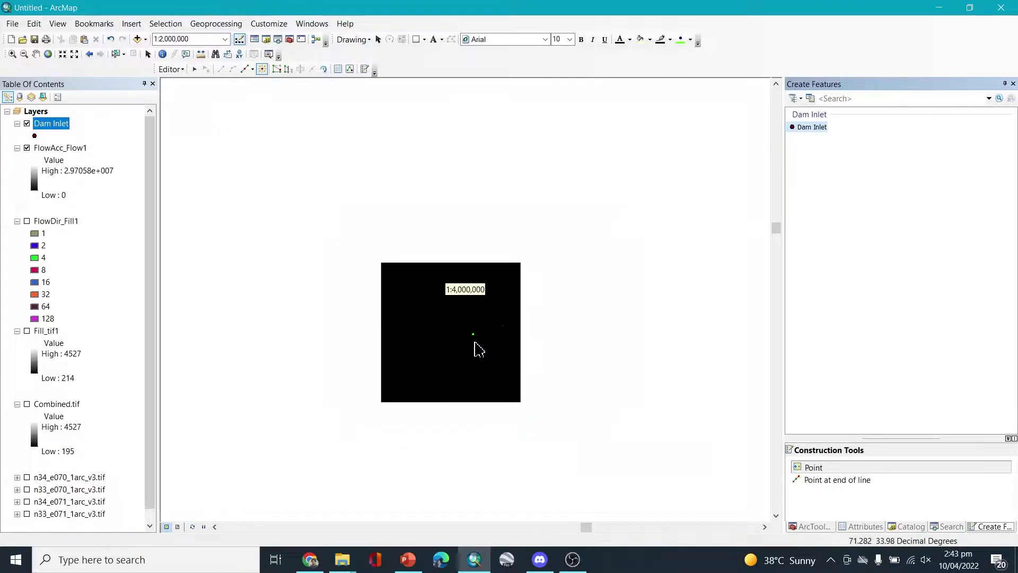
scroll(460, 365, up, 4)
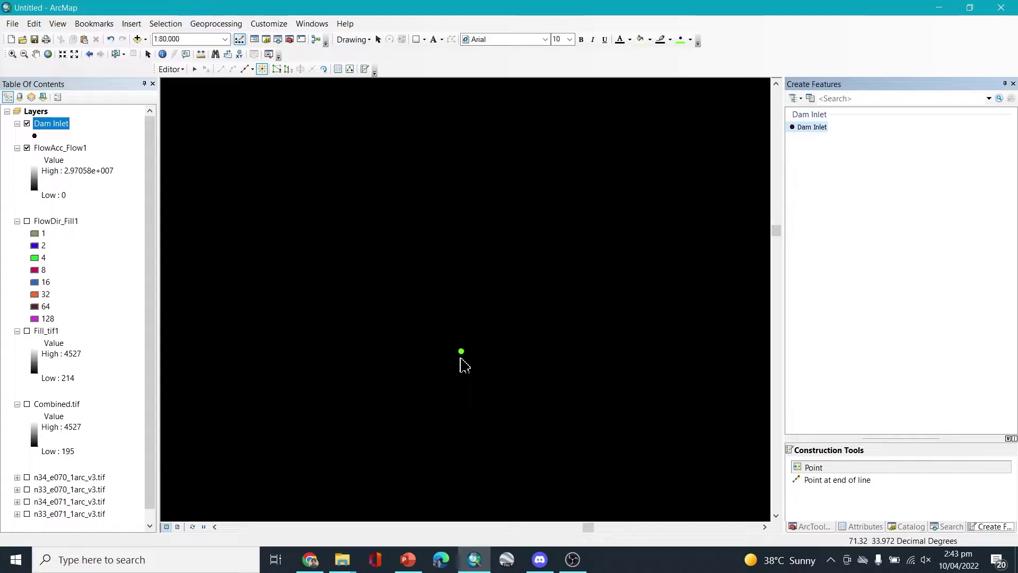
scroll(459, 365, up, 5)
scroll(460, 366, up, 6)
click(330, 445)
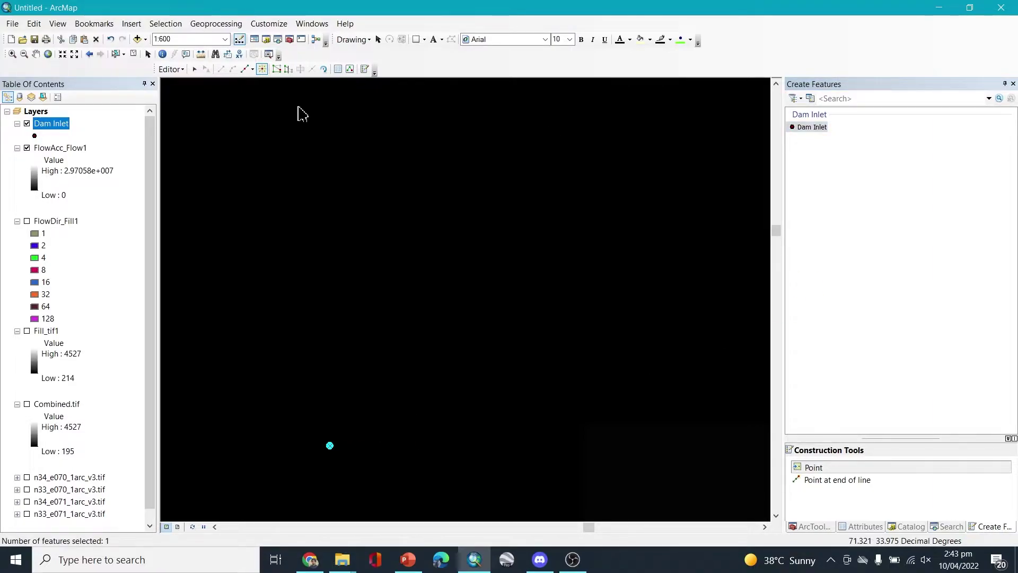
Save the edits to the Dam Inlet layer and stop editing.
click(170, 70)
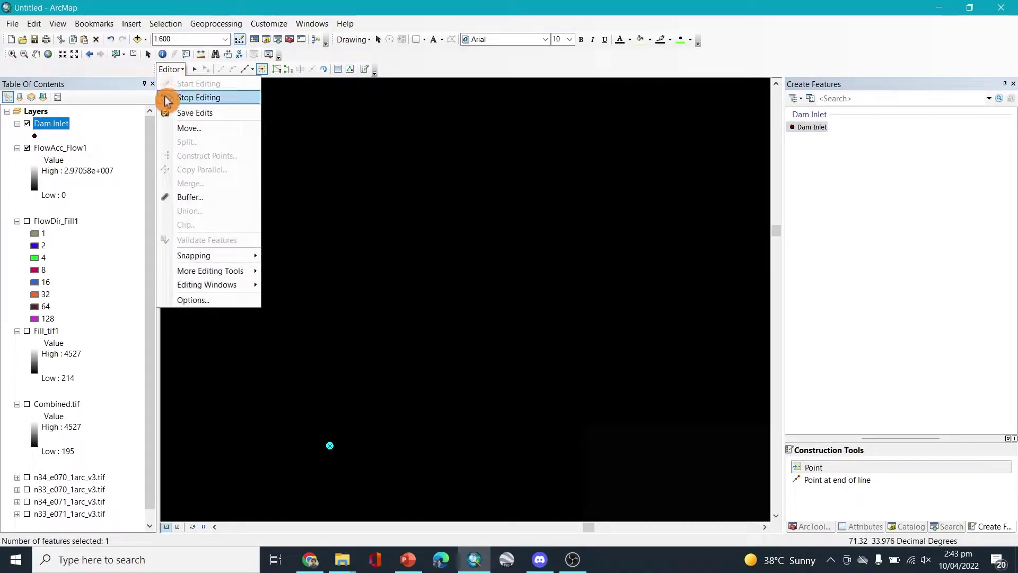
click(203, 117)
click(171, 70)
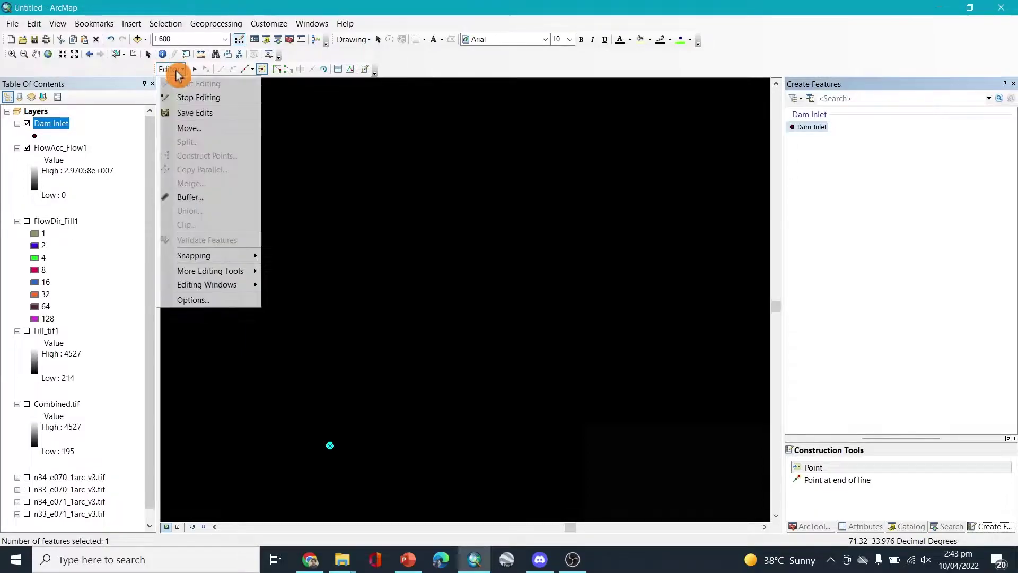
click(191, 98)
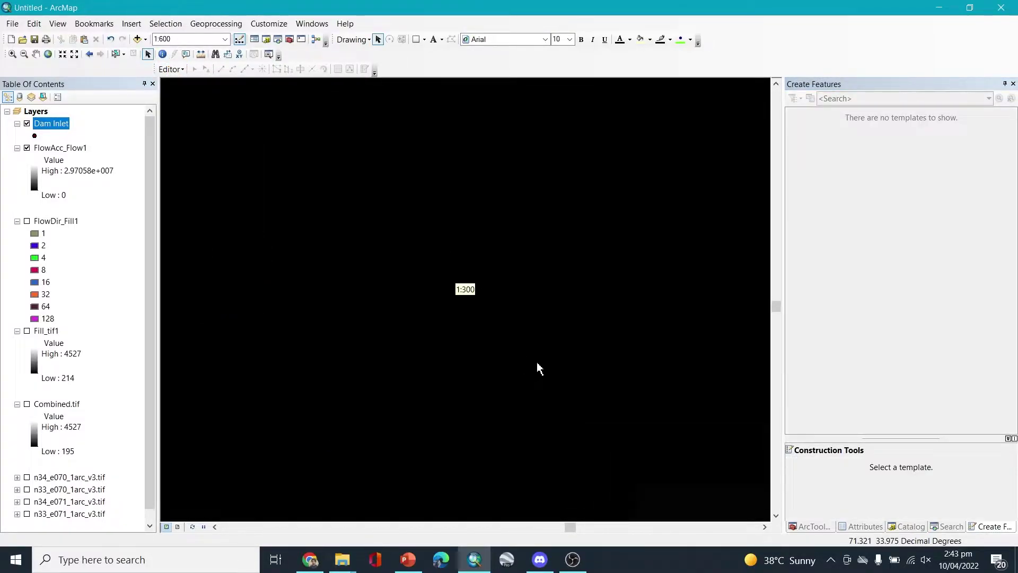
Examine the inlet location against the stream lines at several scales and at the full map extent.
scroll(541, 374, up, 4)
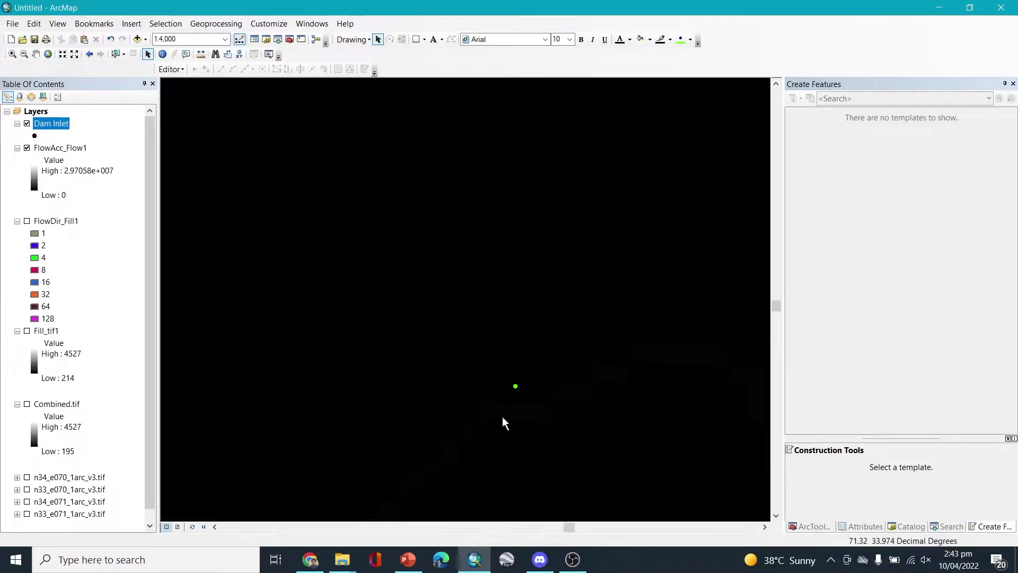
scroll(501, 422, up, 5)
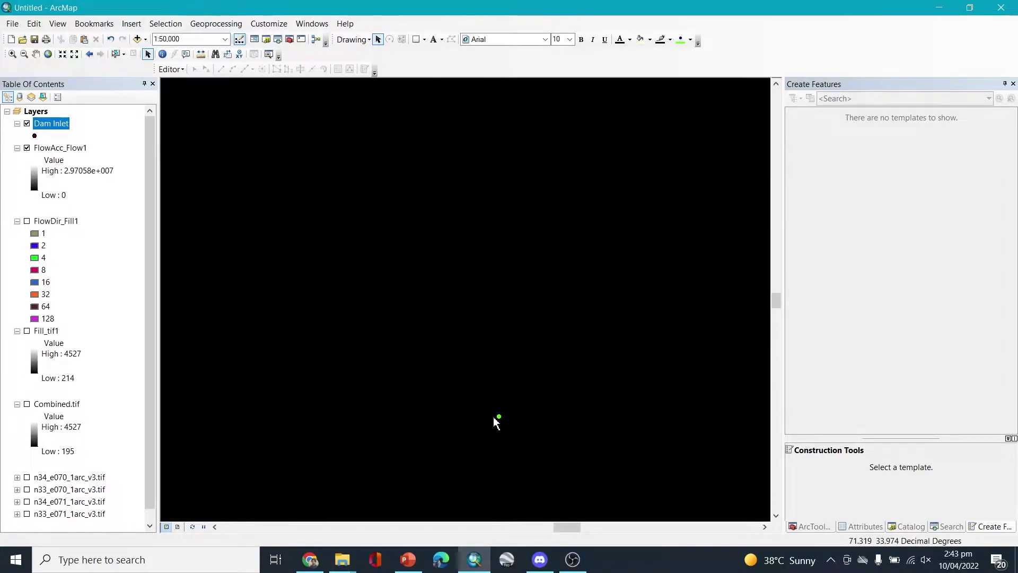
scroll(496, 422, up, 4)
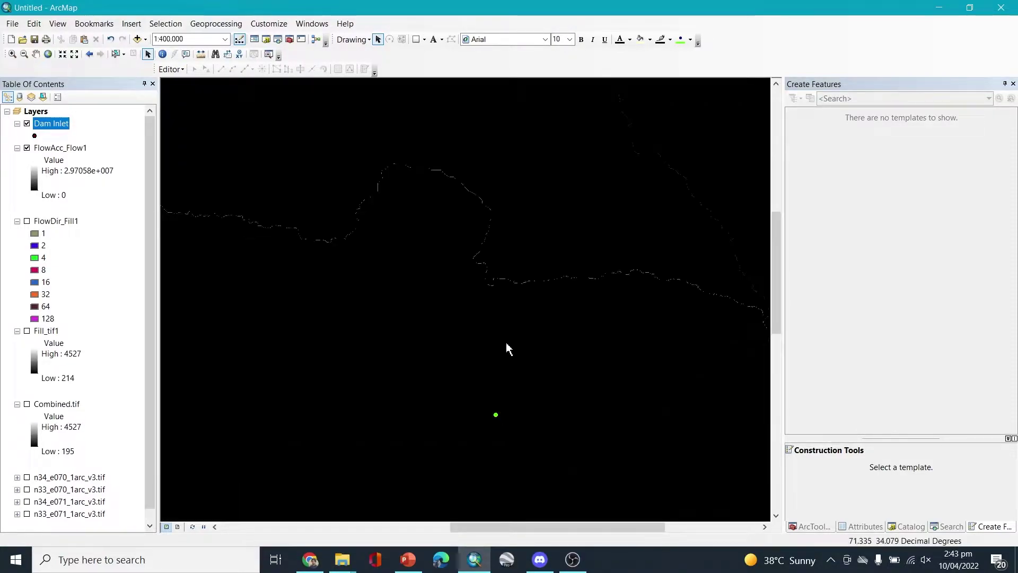
right_click(507, 341)
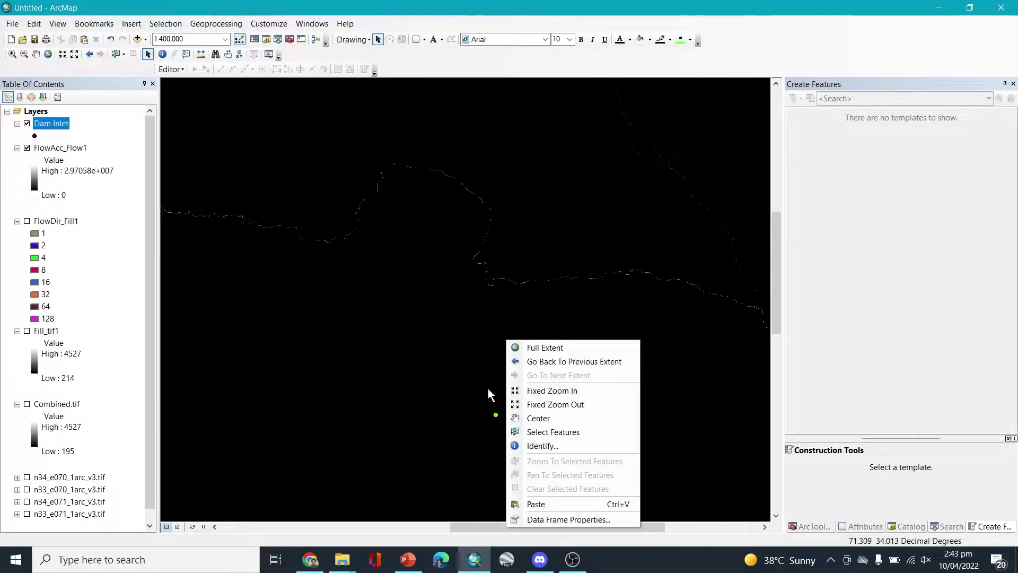
click(551, 347)
scroll(506, 399, down, 1)
scroll(537, 410, up, 2)
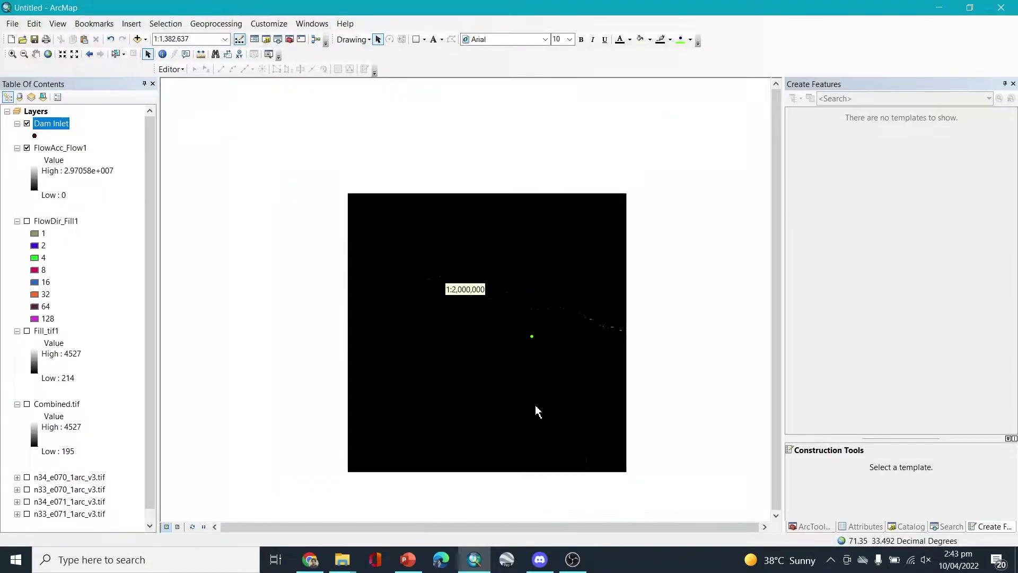
scroll(528, 350, down, 1)
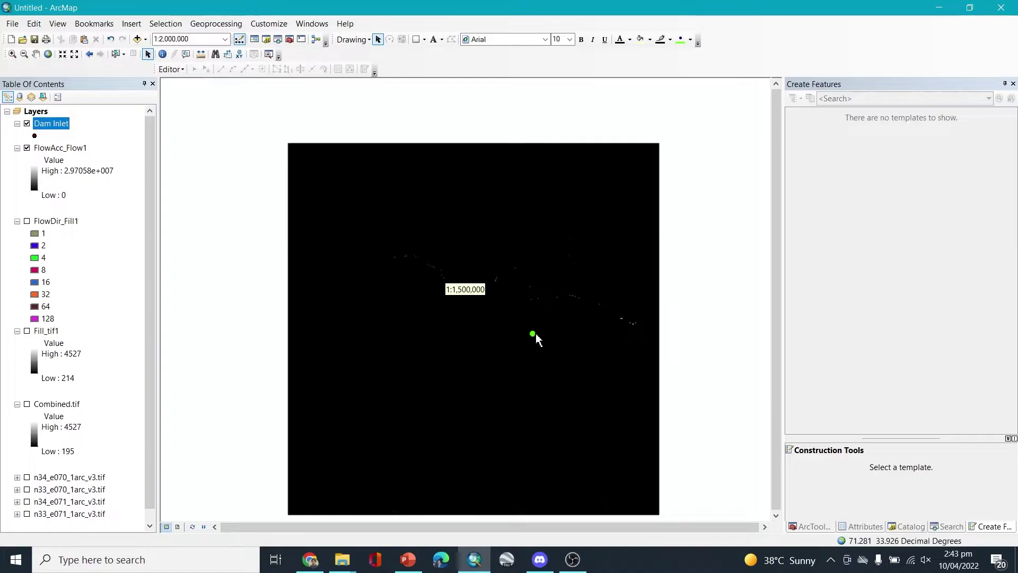
click(788, 192)
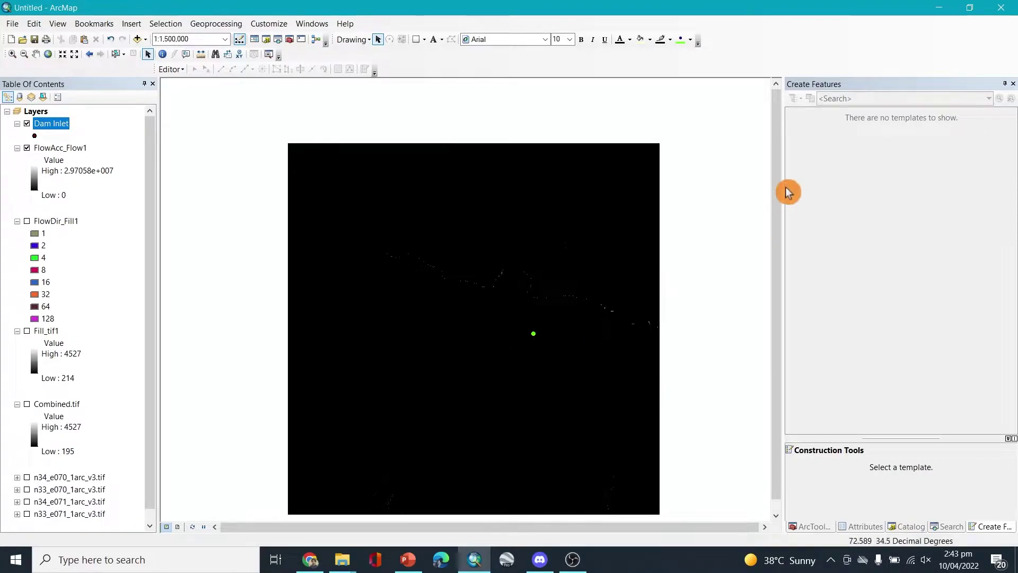
Open the Raster Calculator from the Map Algebra tools of Spatial Analyst and move its window aside.
click(809, 526)
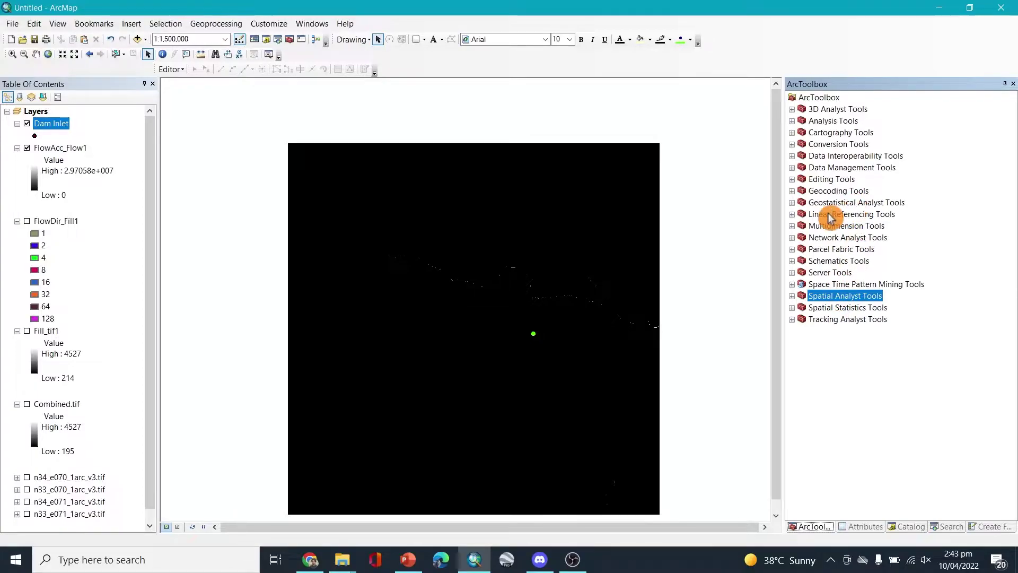
click(801, 283)
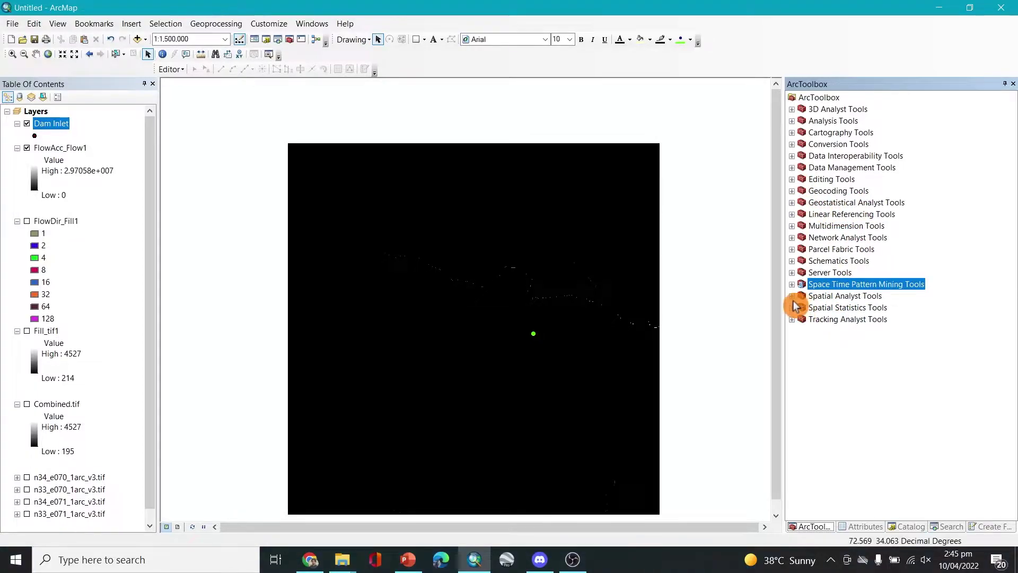
click(792, 296)
click(798, 276)
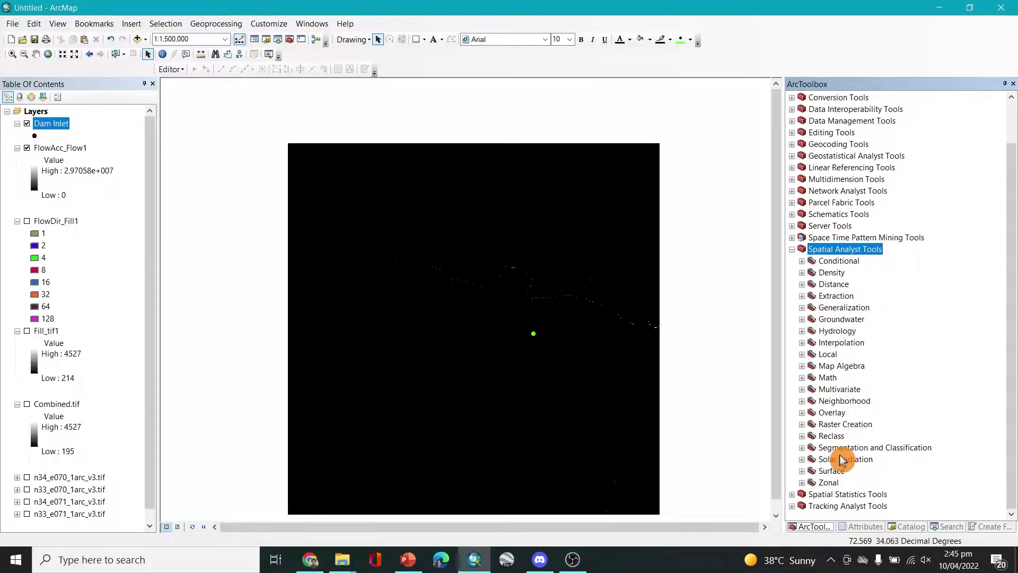
click(802, 378)
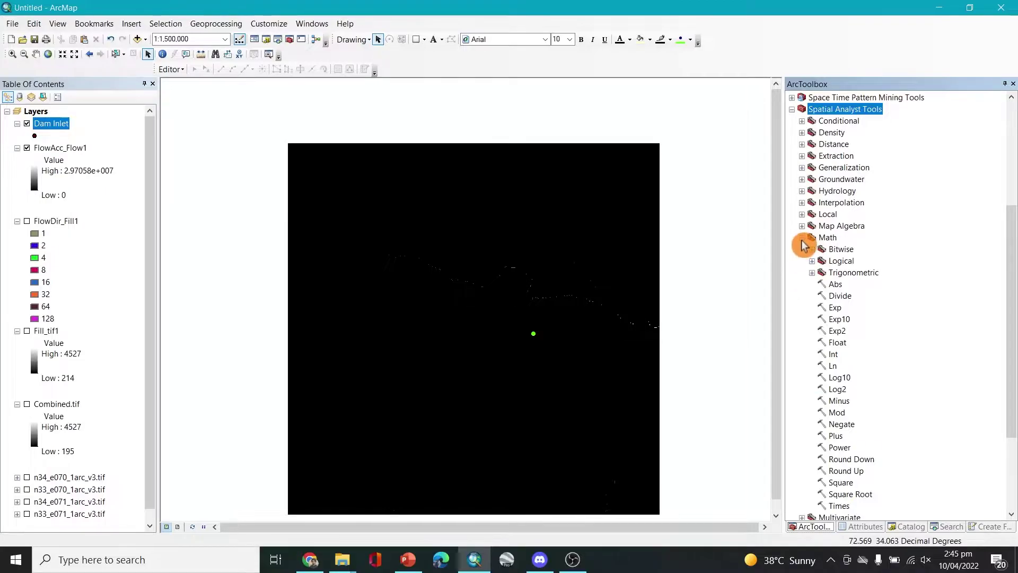
click(802, 238)
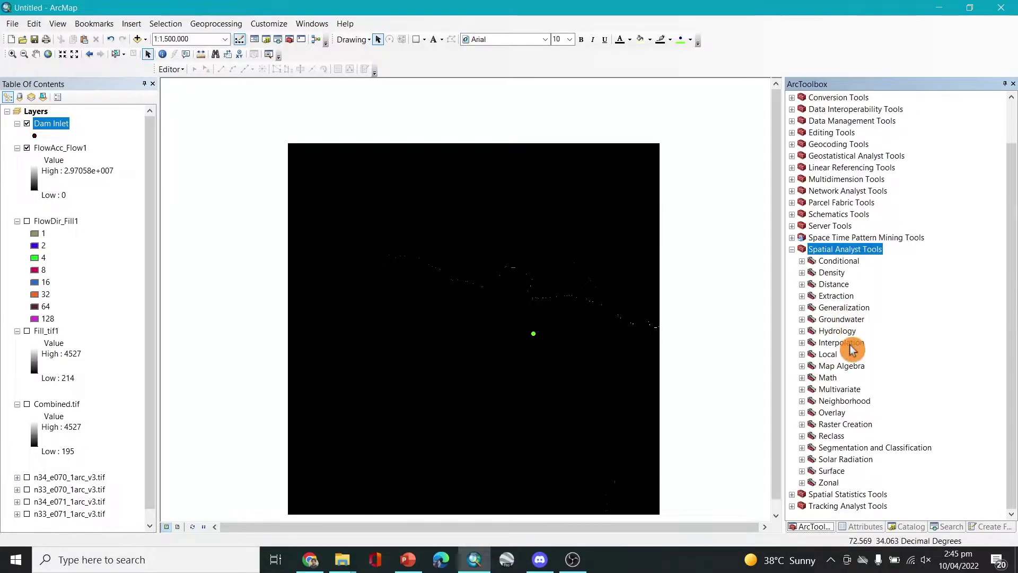
click(801, 366)
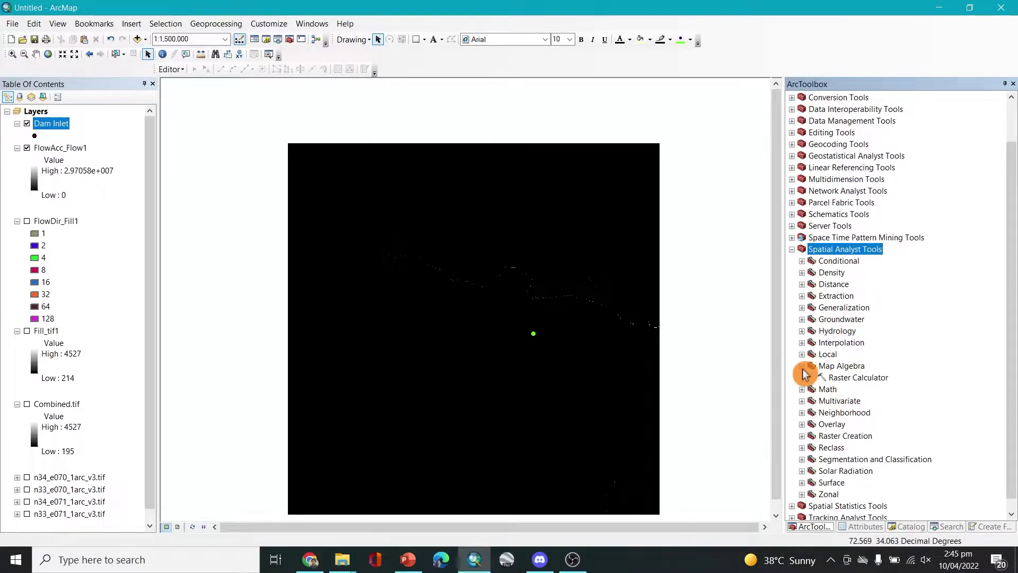
double_click(862, 377)
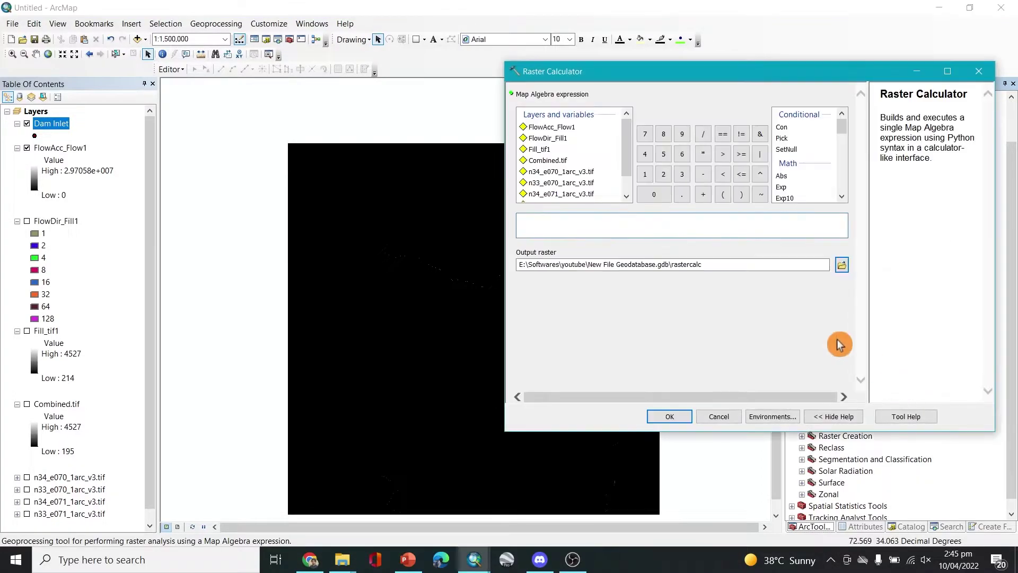
drag(696, 78, 720, 109)
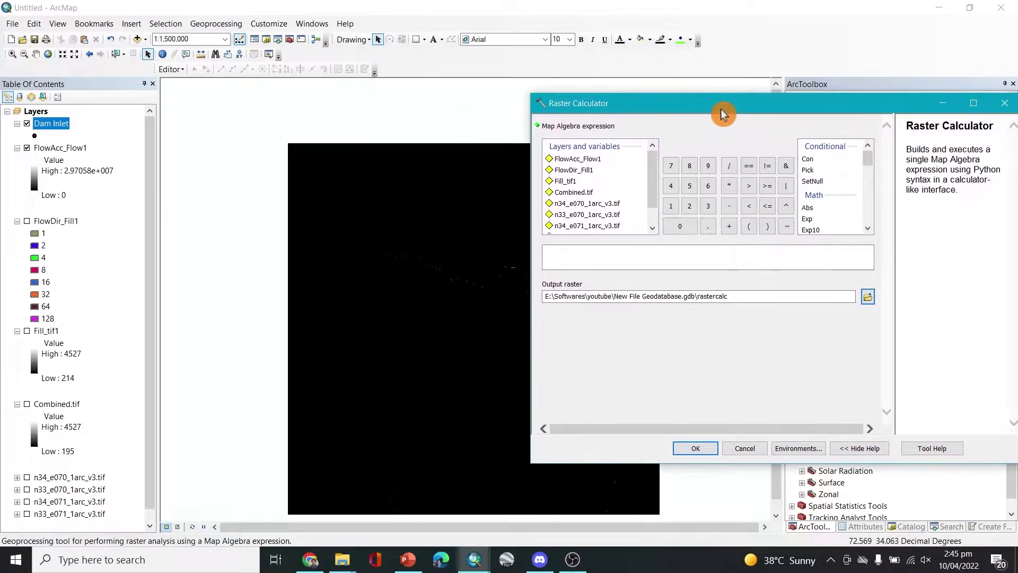
Build the map algebra expression "FlowAcc_Flow1" > 5000 and run the calculation to extract the stream cells.
click(592, 159)
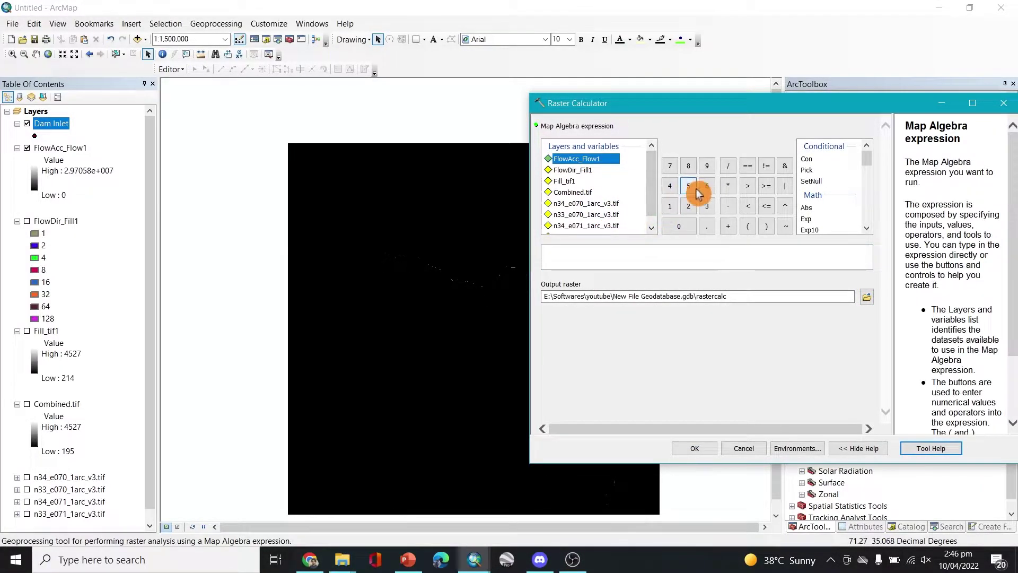
drag(583, 159, 598, 255)
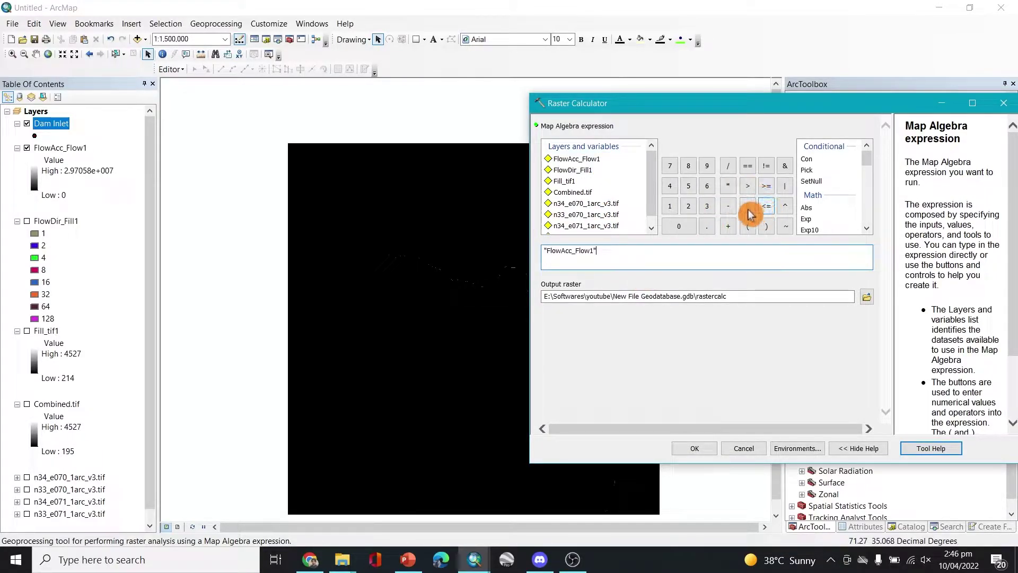
click(749, 187)
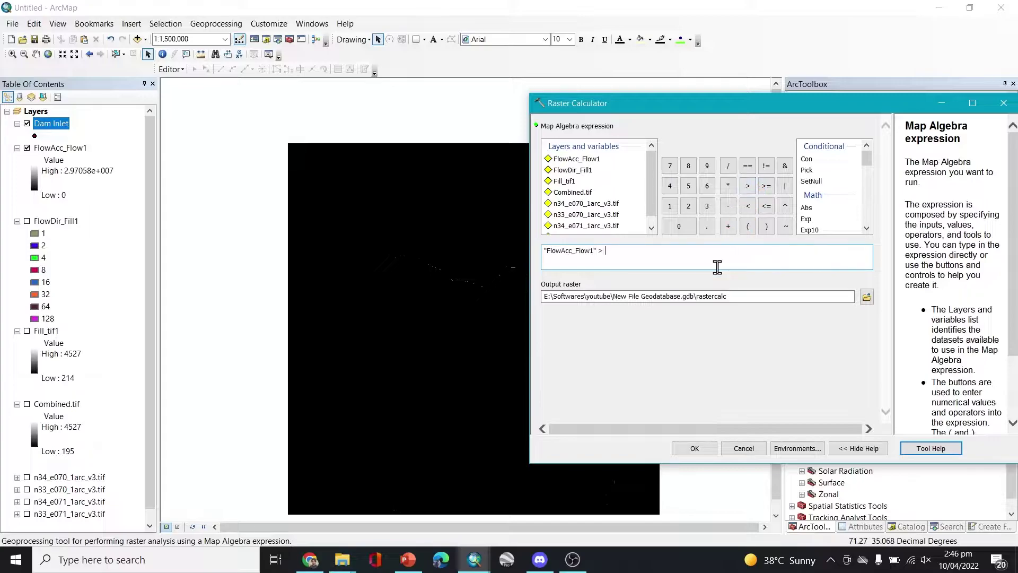
click(688, 185)
click(679, 226)
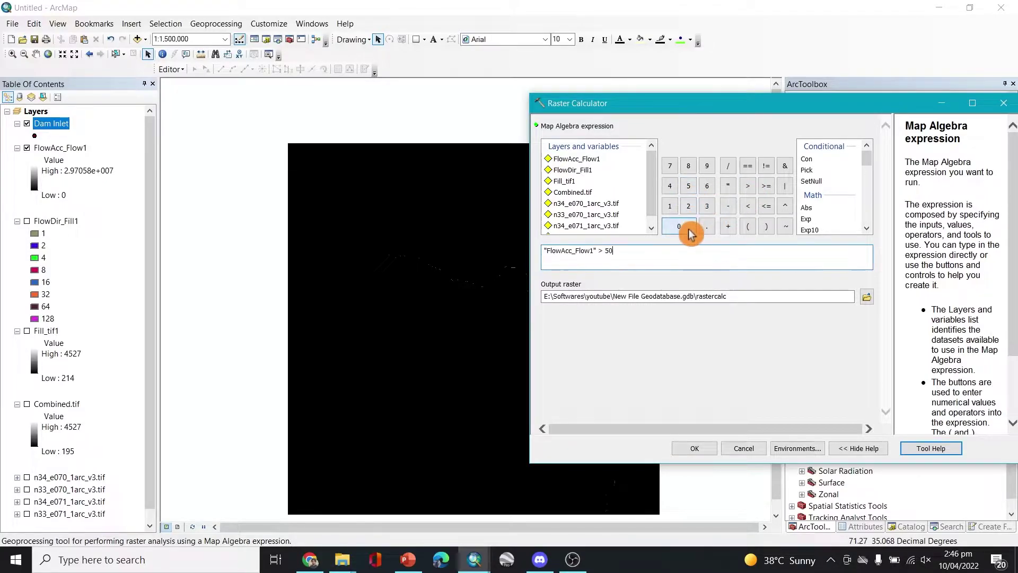
click(680, 227)
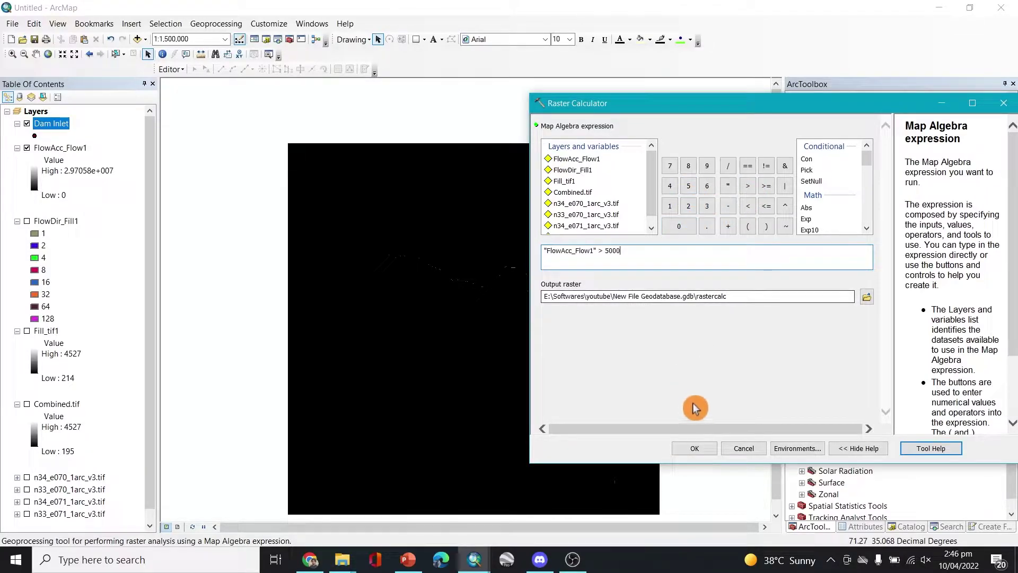
click(688, 448)
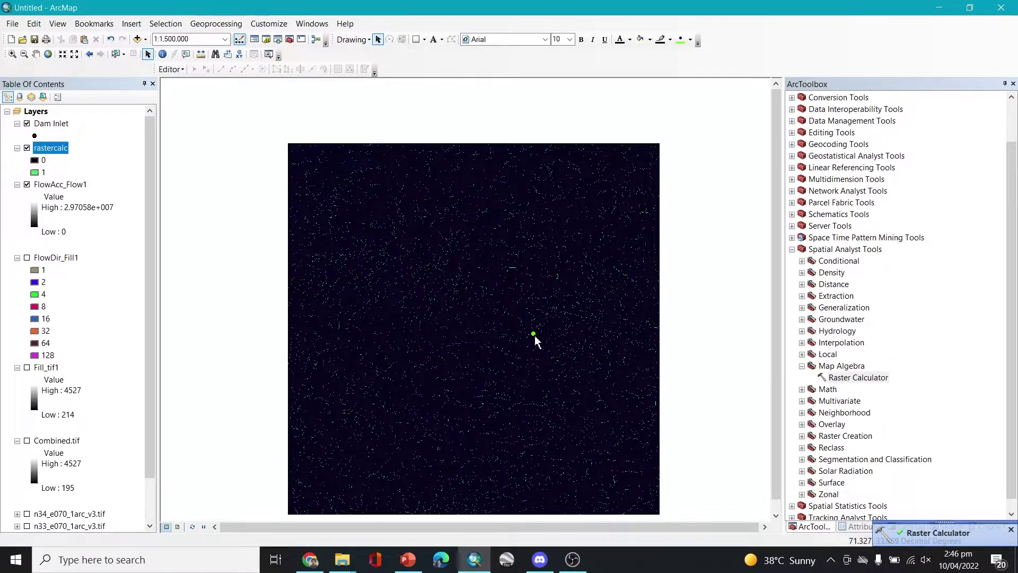
Start editing the Dam Inlet layer and move its point onto the green stream cell just below the location marker.
scroll(536, 341, up, 5)
scroll(535, 325, up, 5)
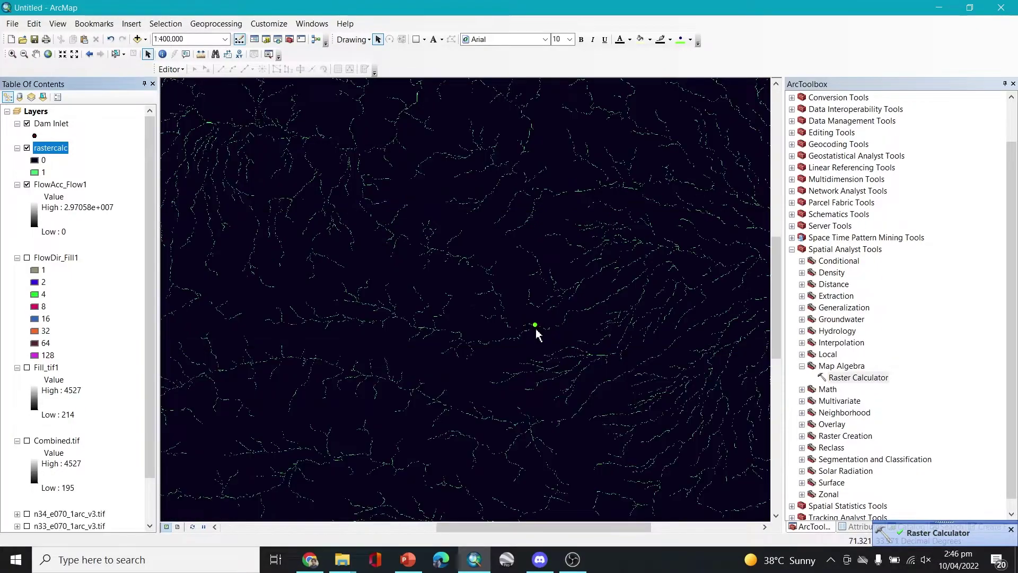
scroll(546, 381, up, 5)
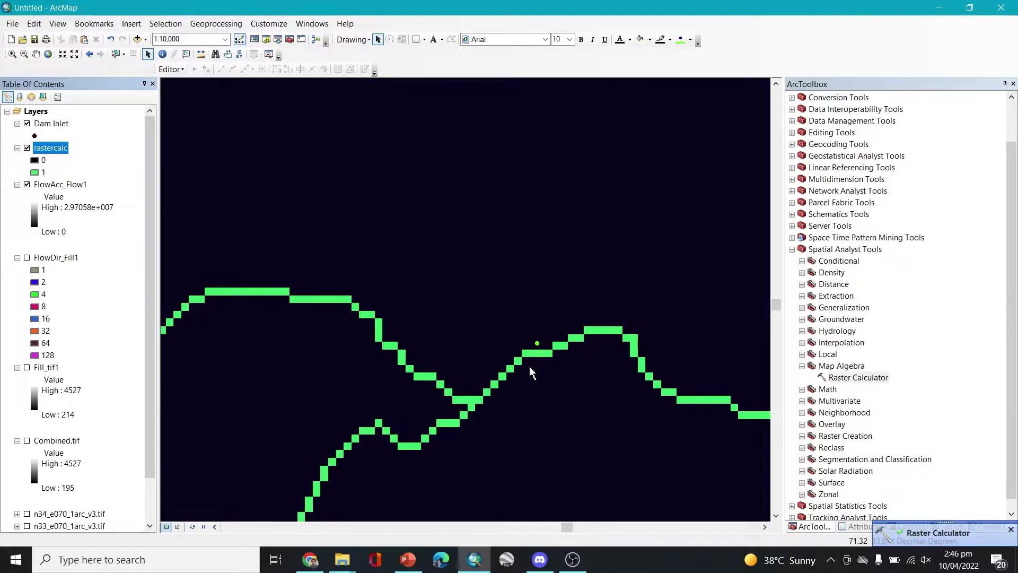
scroll(538, 365, up, 4)
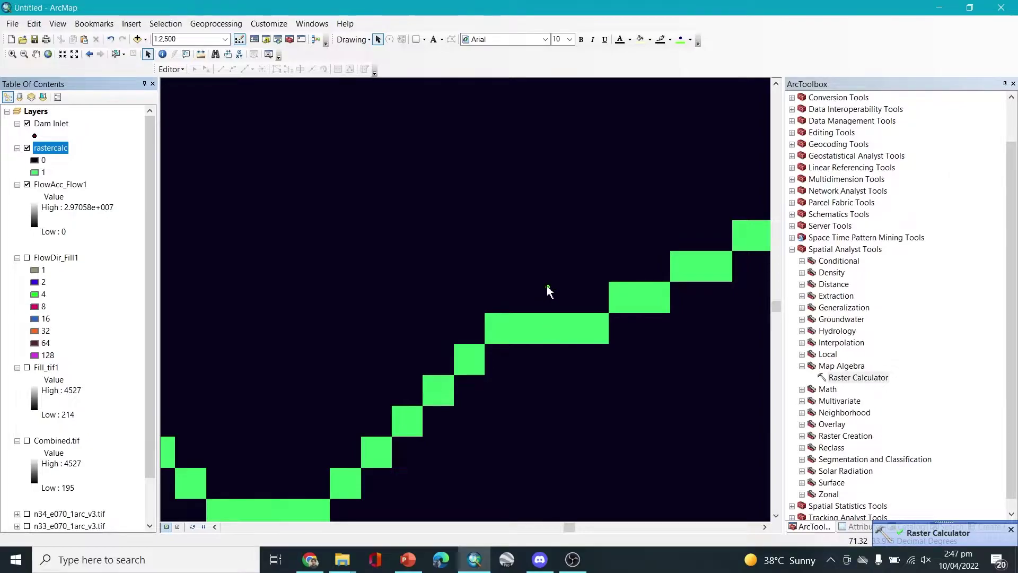
click(168, 69)
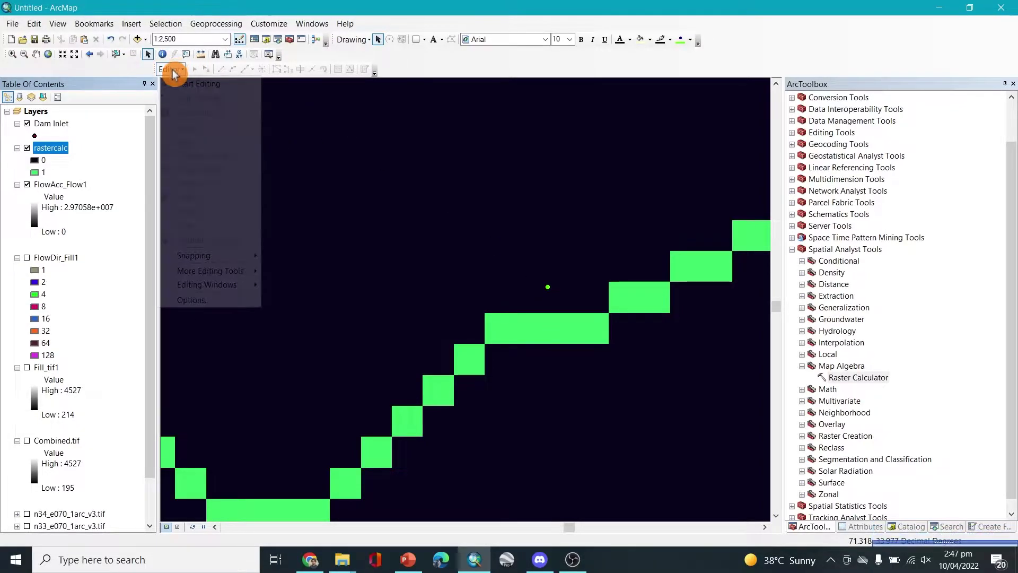
click(169, 70)
click(168, 69)
click(180, 83)
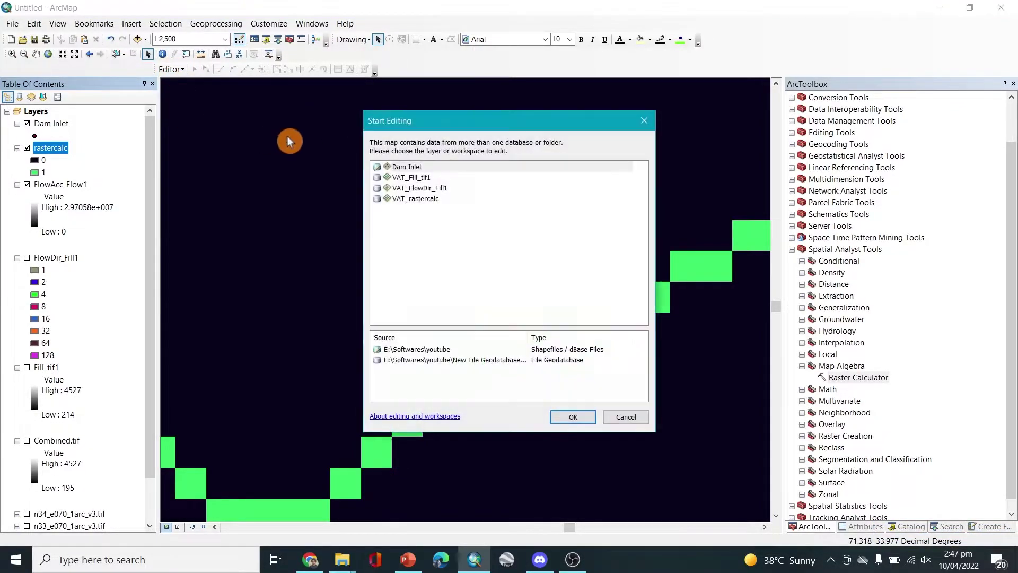
click(413, 169)
click(573, 417)
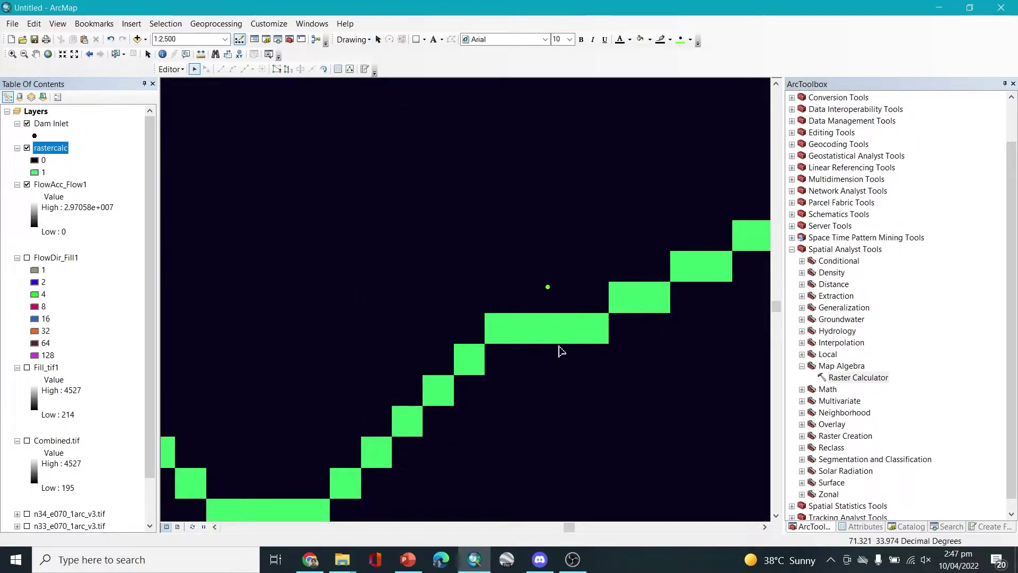
click(547, 288)
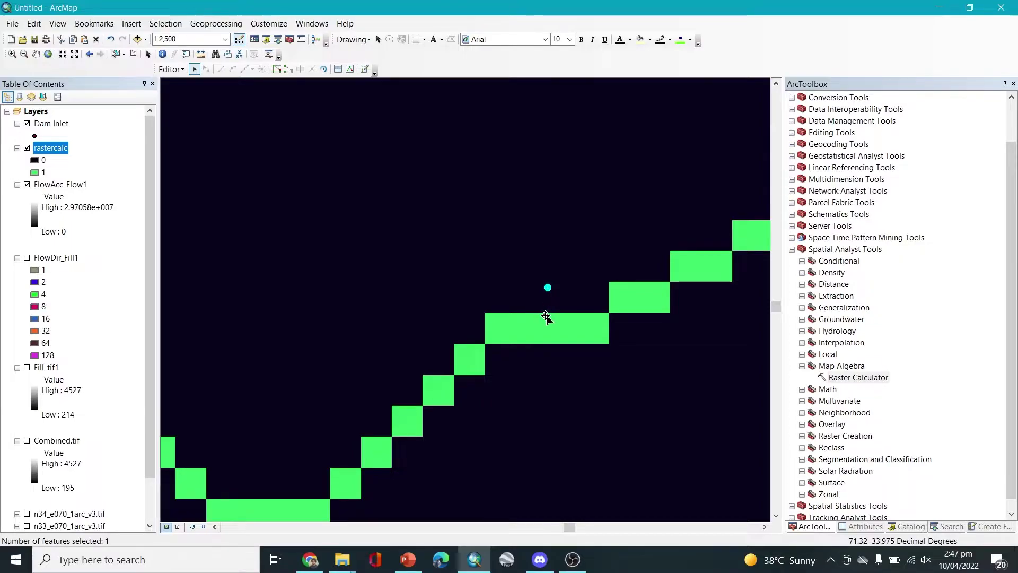
Save the moved Dam Inlet point and end the edit session.
click(173, 70)
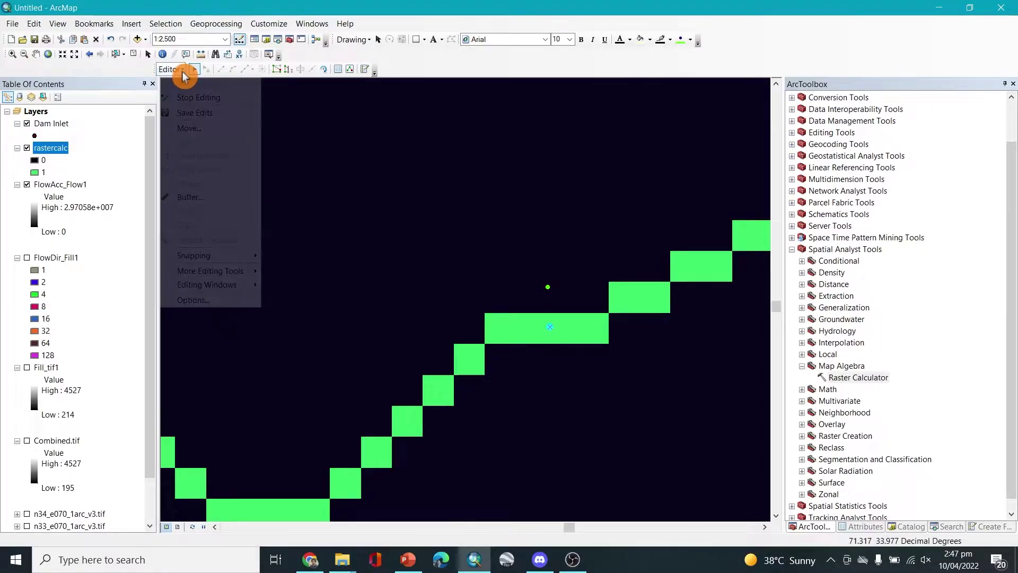
click(196, 113)
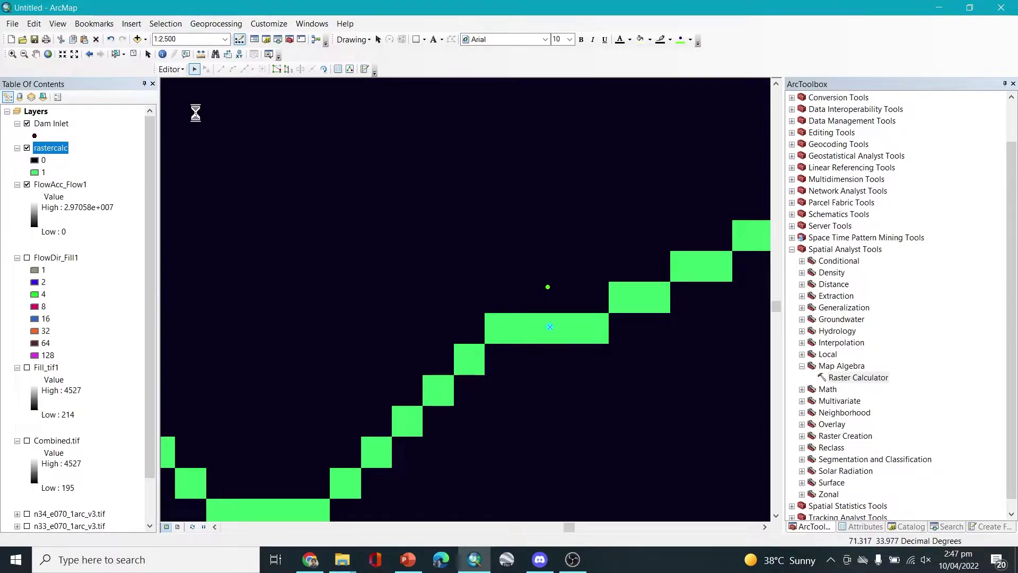
click(175, 69)
click(186, 100)
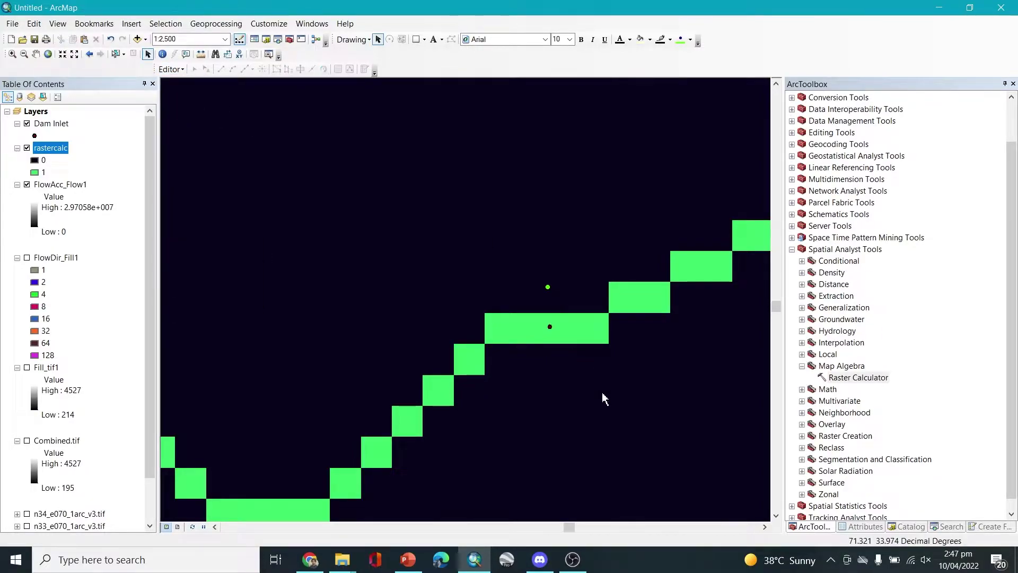
Open the Watershed tool from the Hydrology toolset of Spatial Analyst.
scroll(610, 396, up, 4)
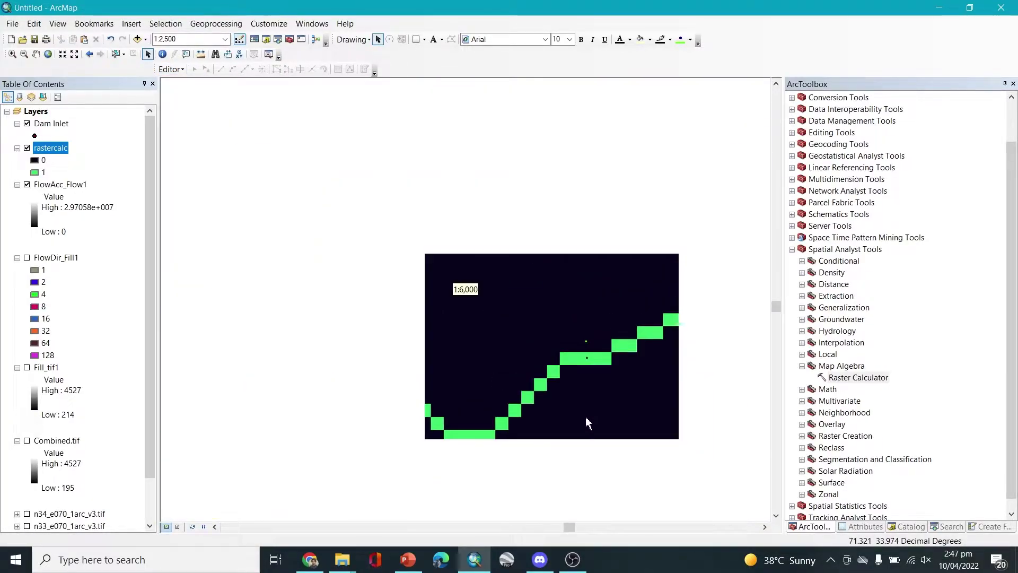
scroll(586, 431, up, 4)
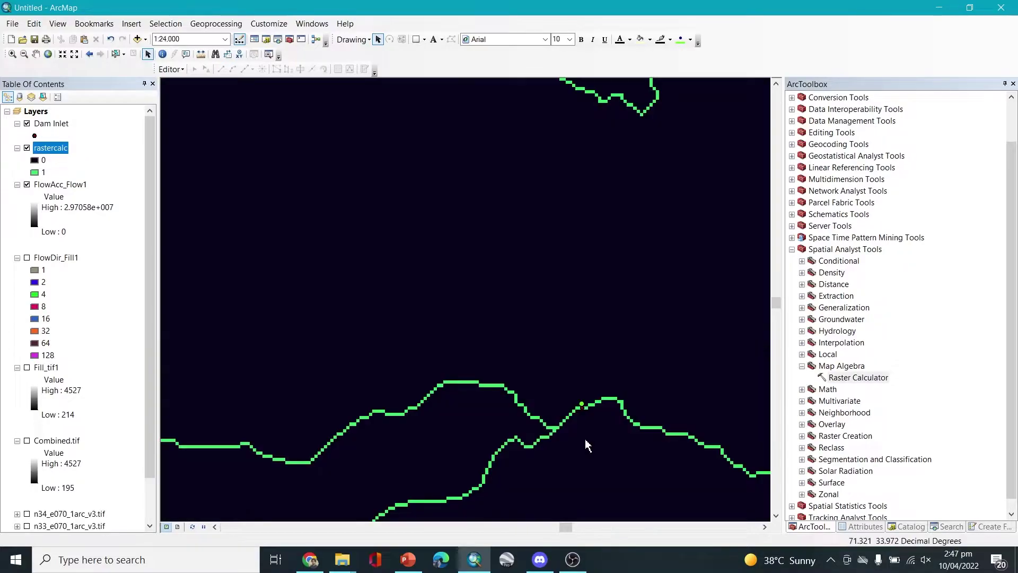
scroll(511, 405, up, 5)
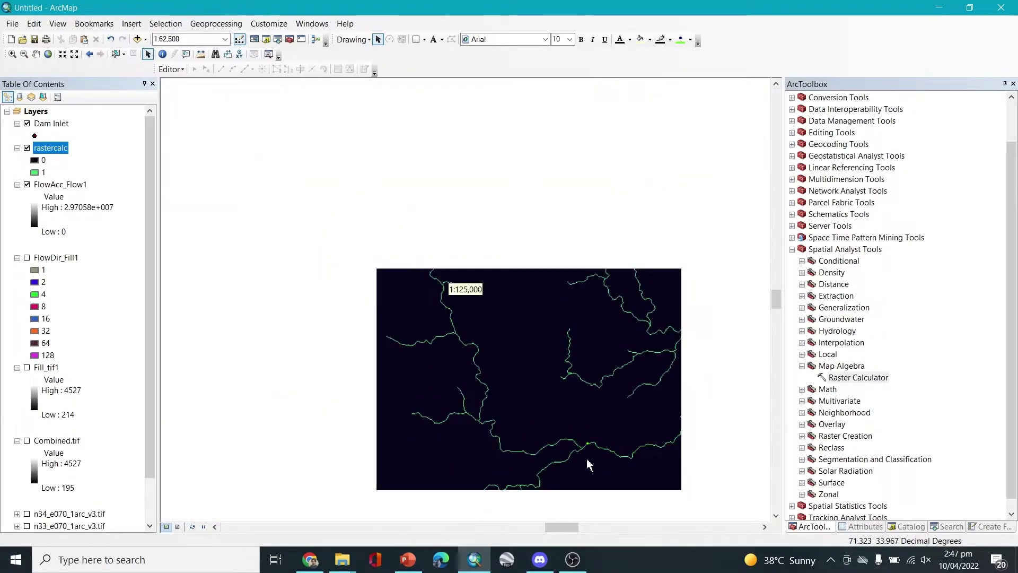
click(791, 248)
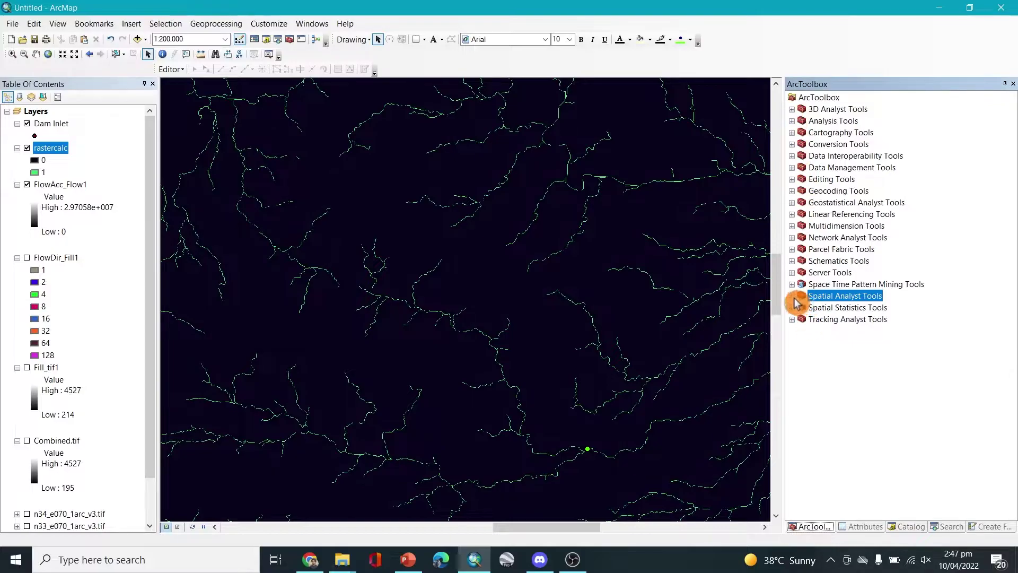
click(792, 296)
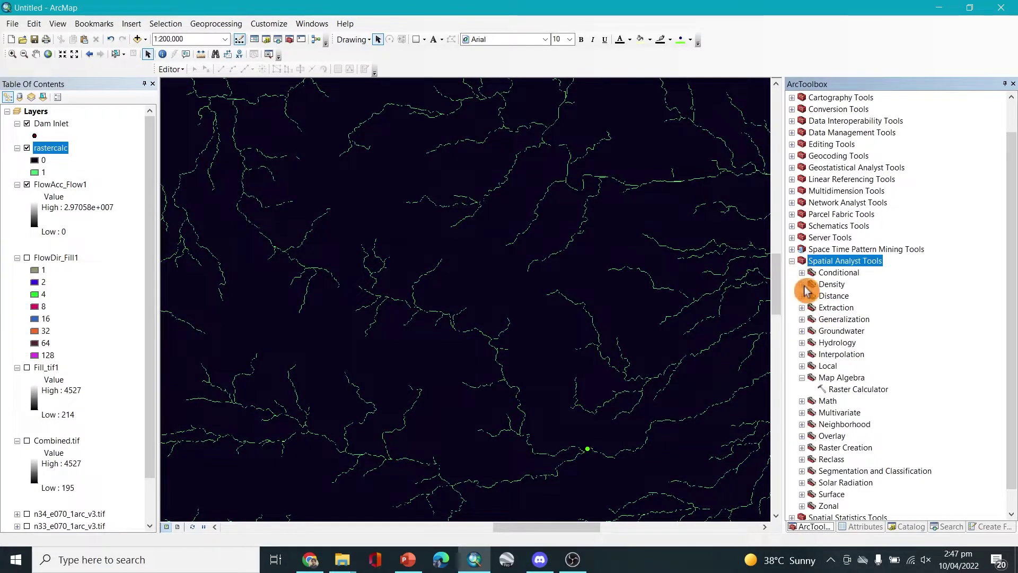
click(801, 377)
scroll(832, 440, down, 1)
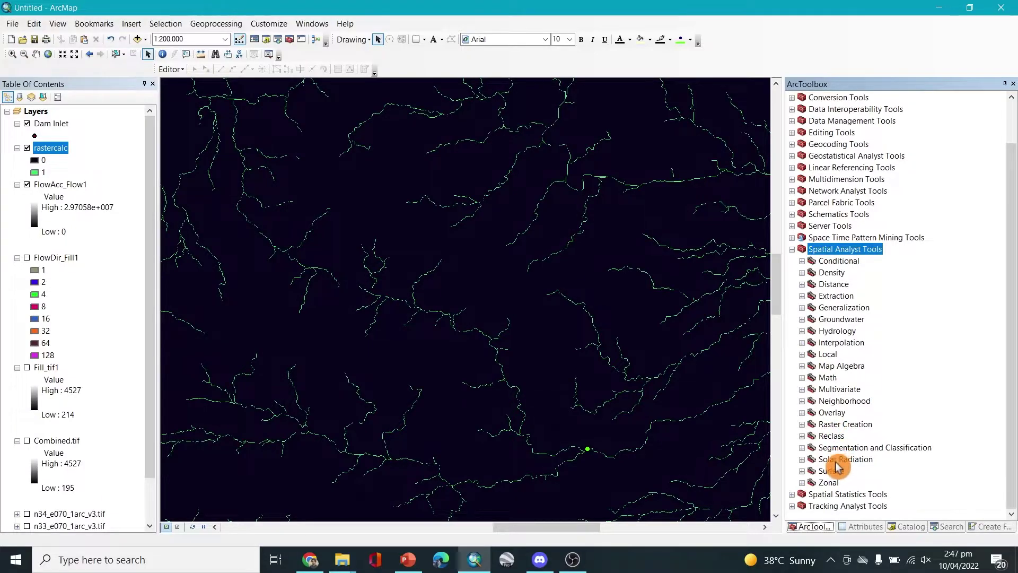
double_click(837, 332)
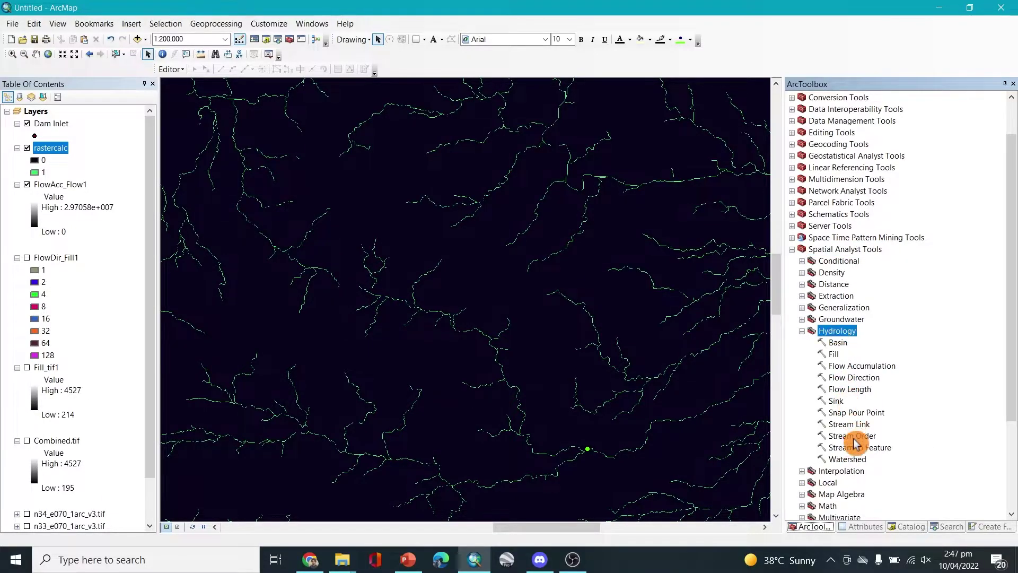
double_click(857, 459)
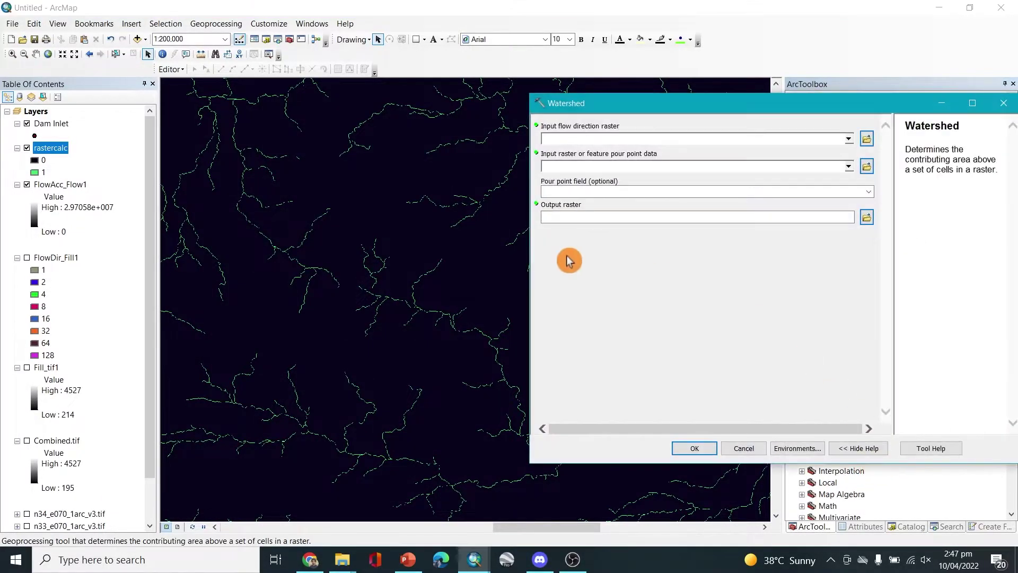
Run the Watershed tool with FlowDir_Fill1 as the flow direction raster and Dam Inlet as the pour point data.
click(578, 140)
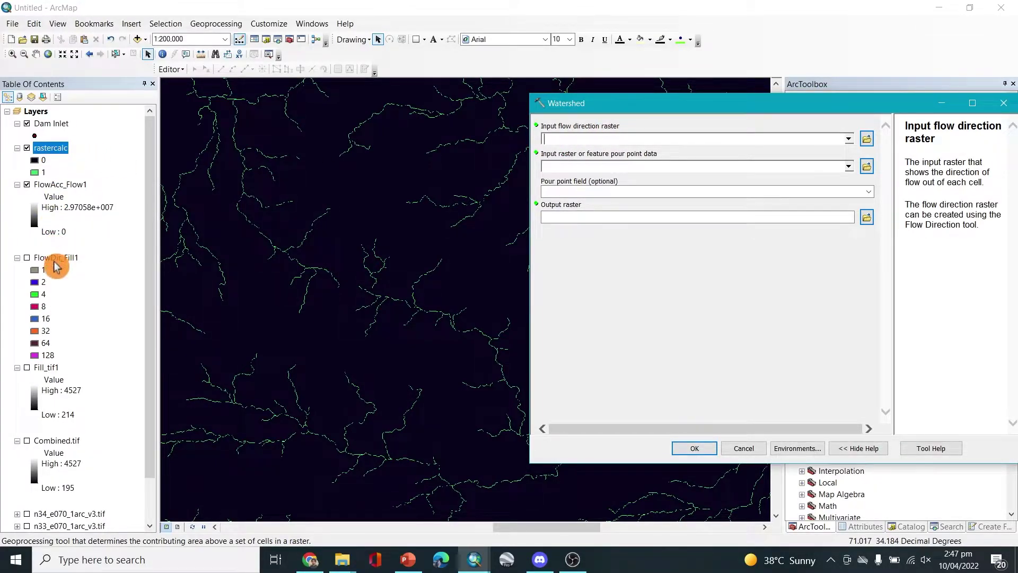
drag(57, 266, 473, 172)
drag(570, 142, 571, 141)
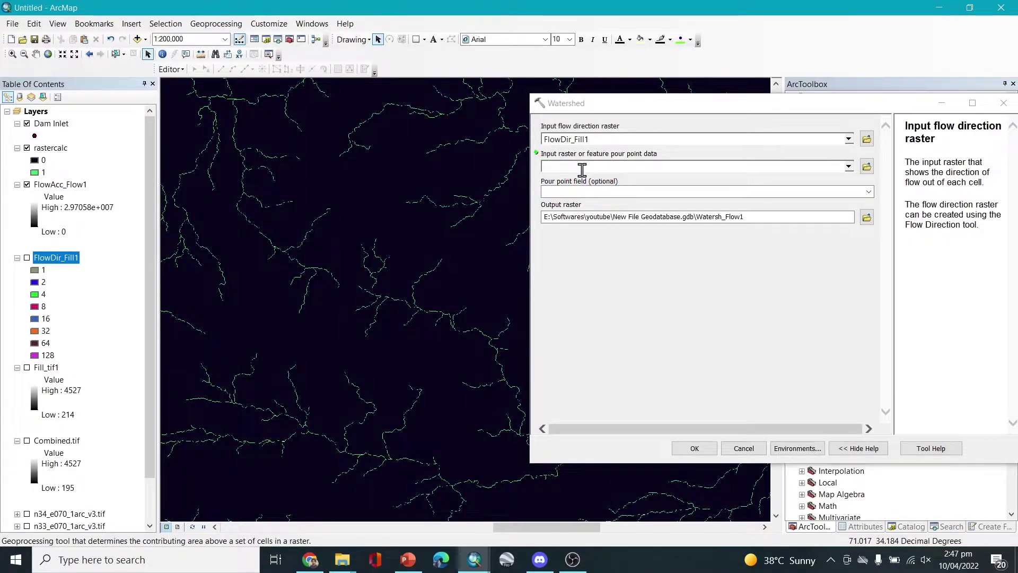
click(582, 169)
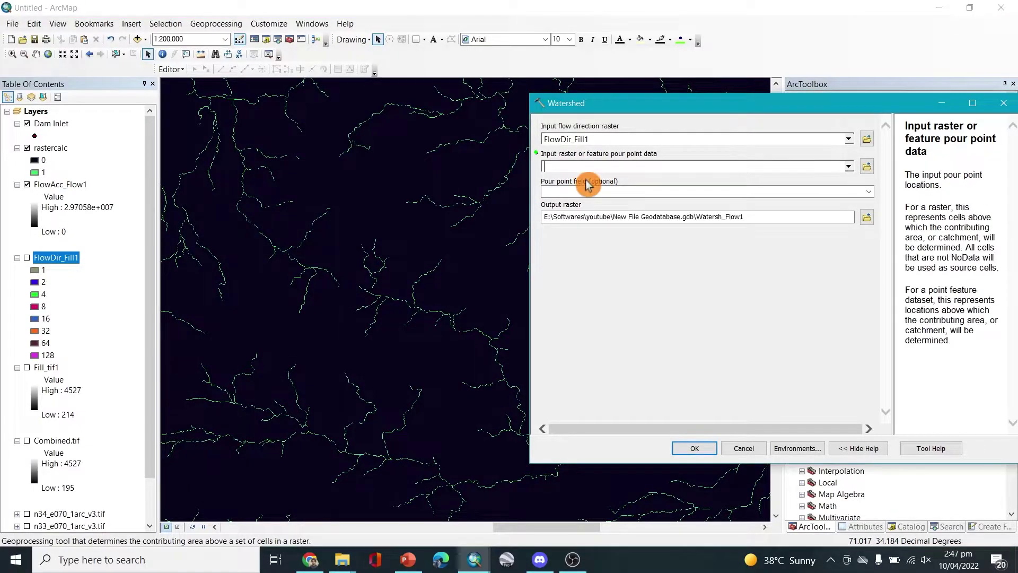
click(42, 125)
drag(42, 130, 582, 170)
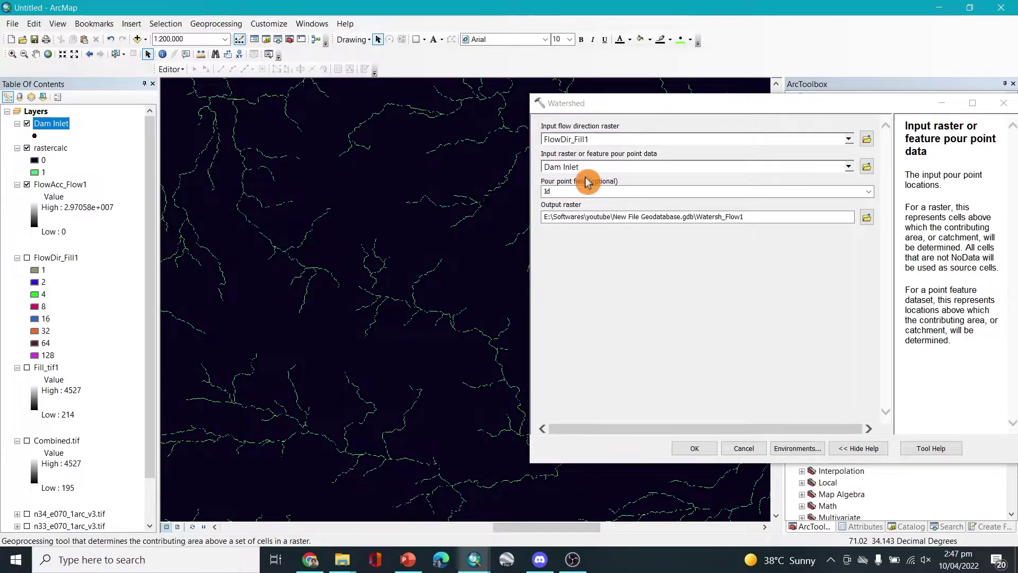
click(699, 451)
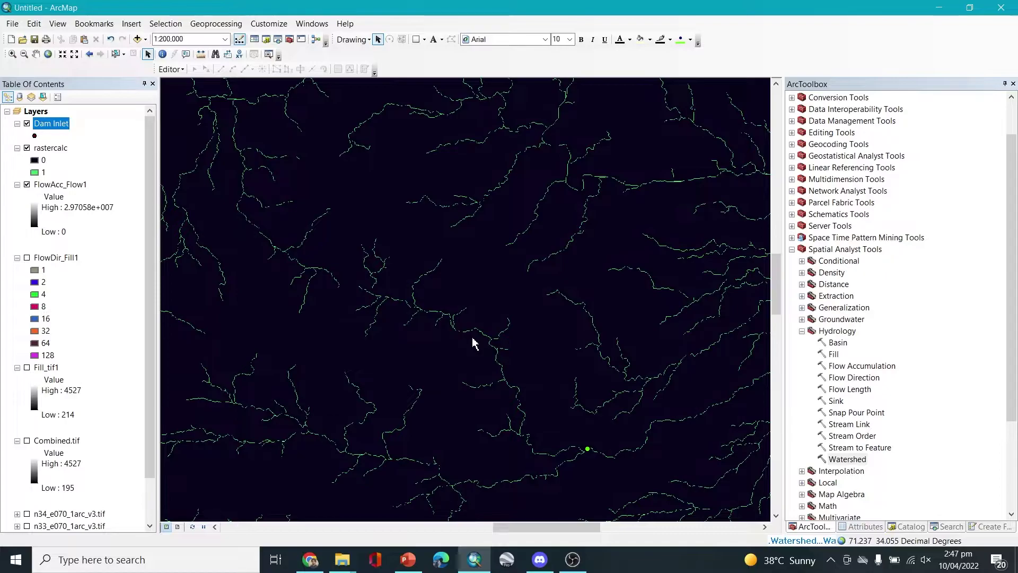
Examine the extent of the new watershed raster around the dam inlet and collapse the Spatial Analyst toolbox.
scroll(473, 343, up, 4)
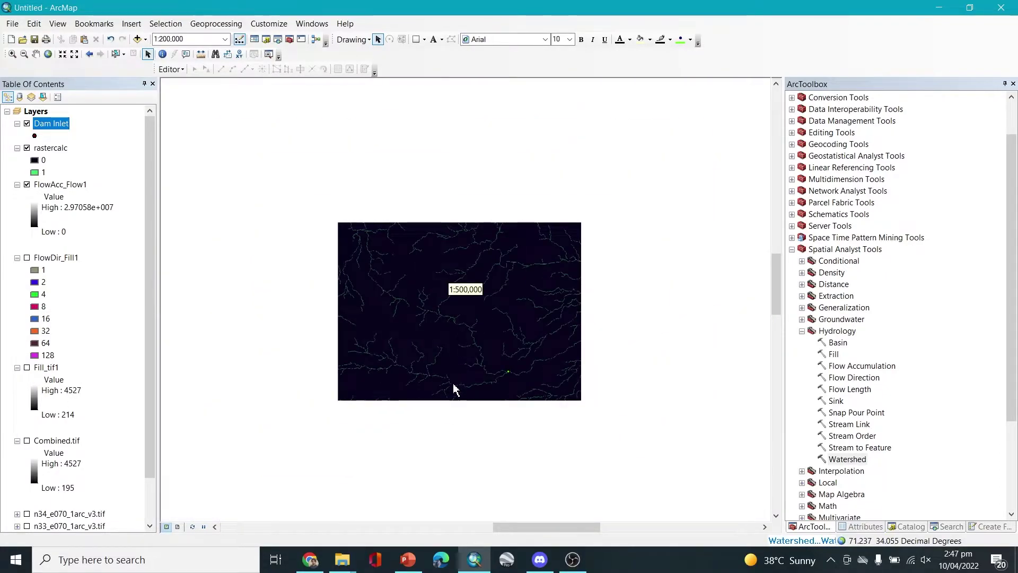
scroll(477, 414, up, 5)
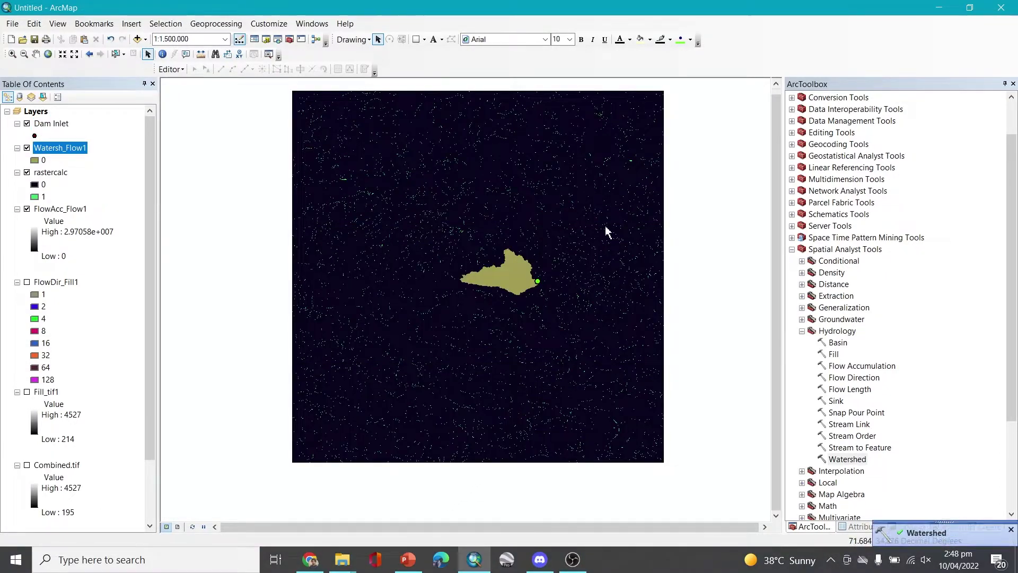
scroll(508, 272, down, 4)
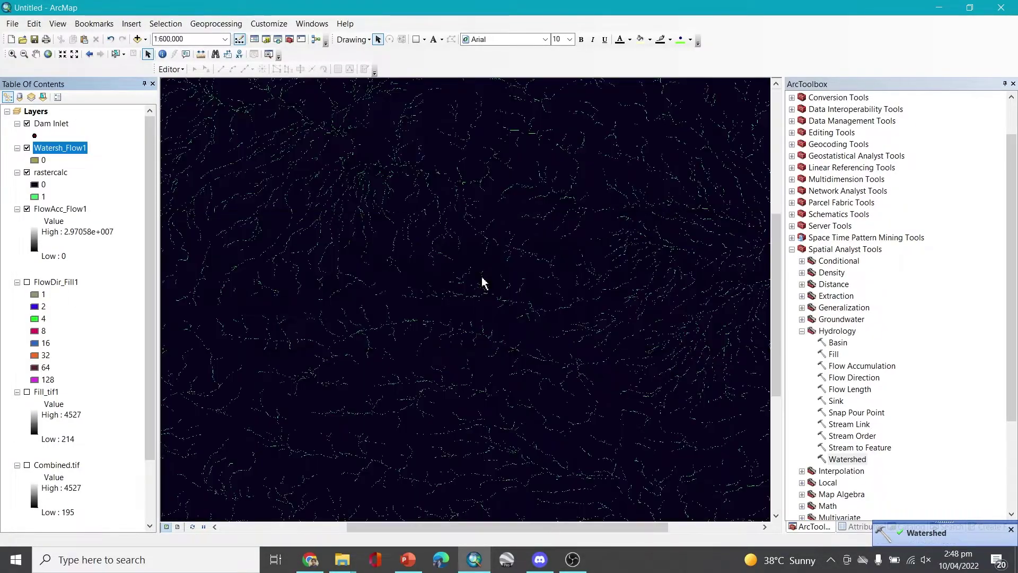
scroll(525, 260, down, 2)
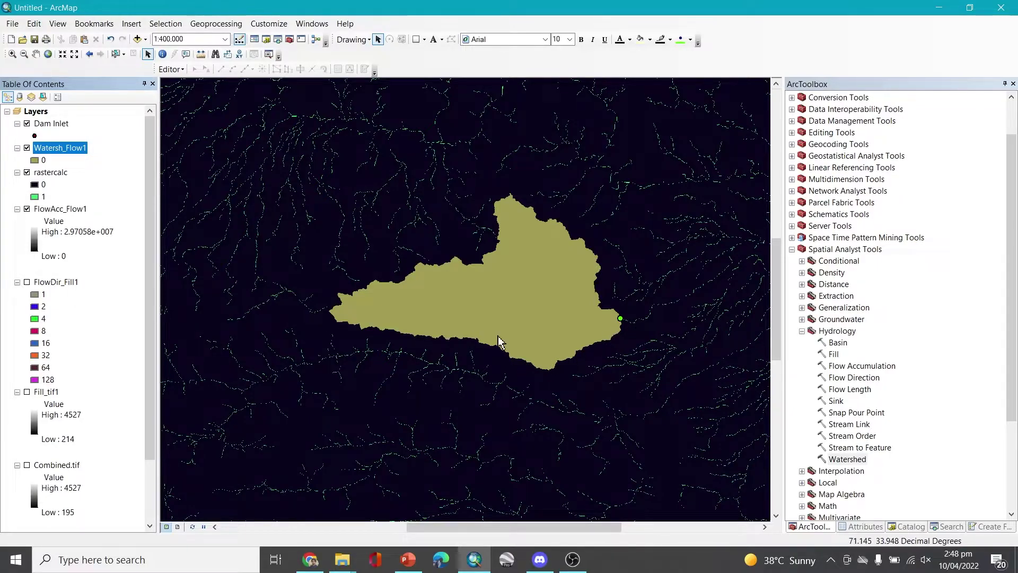
scroll(491, 301, down, 1)
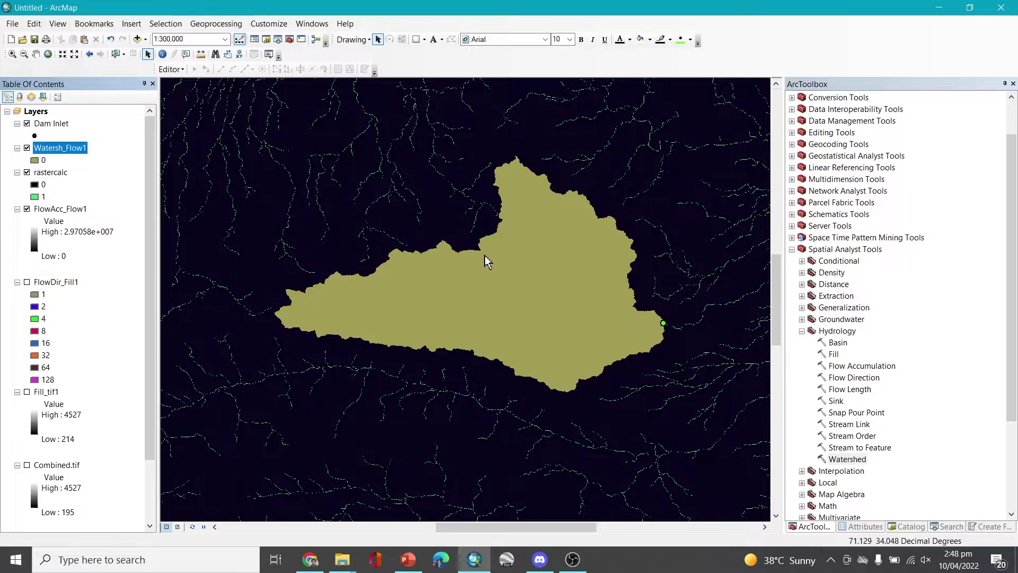
click(801, 331)
click(792, 249)
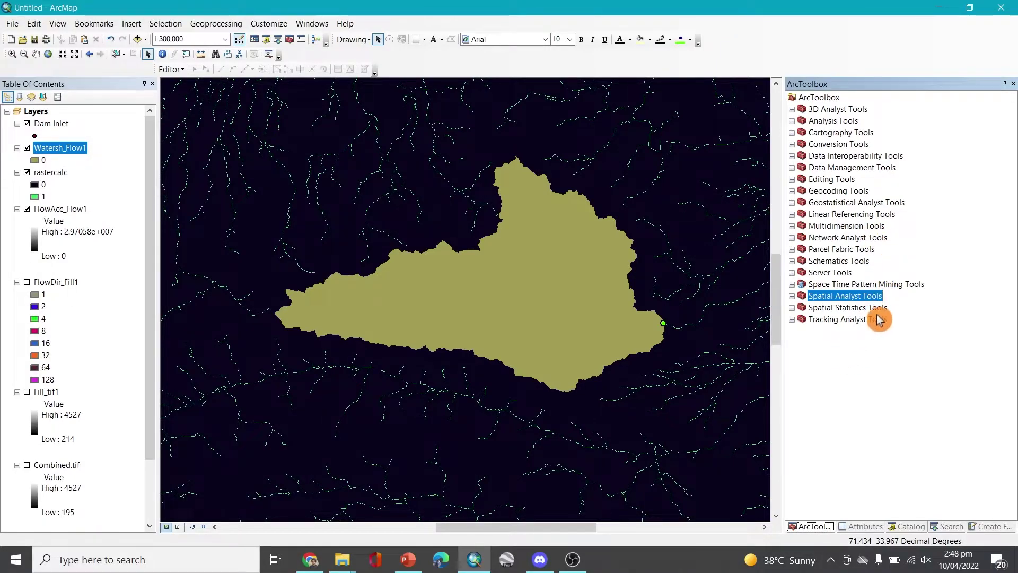
Convert the Watersh_Flow1 raster to a polygon feature class with the Raster to Polygon conversion tool, keeping Value as the field and simplified polygons.
click(835, 144)
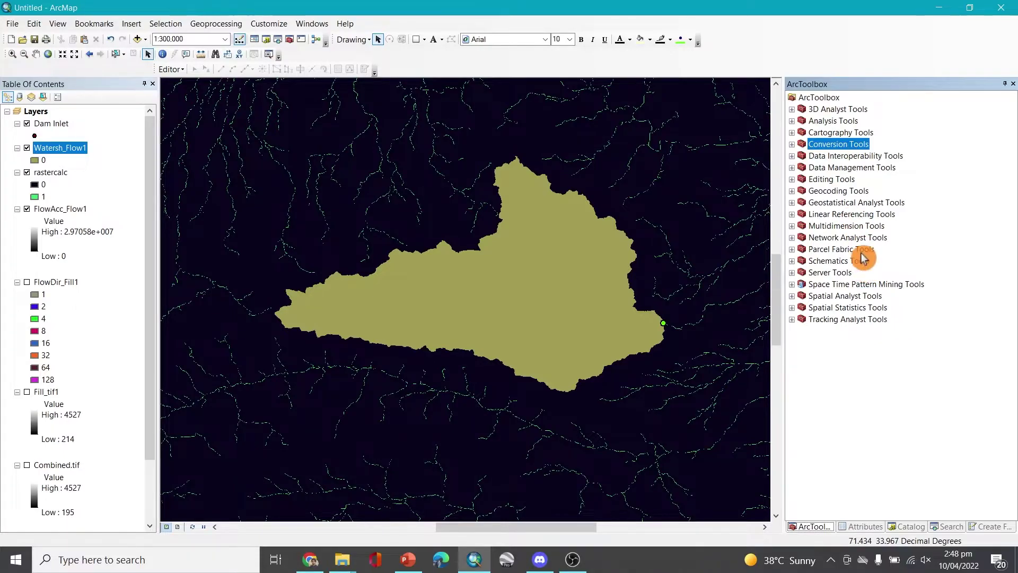
click(792, 143)
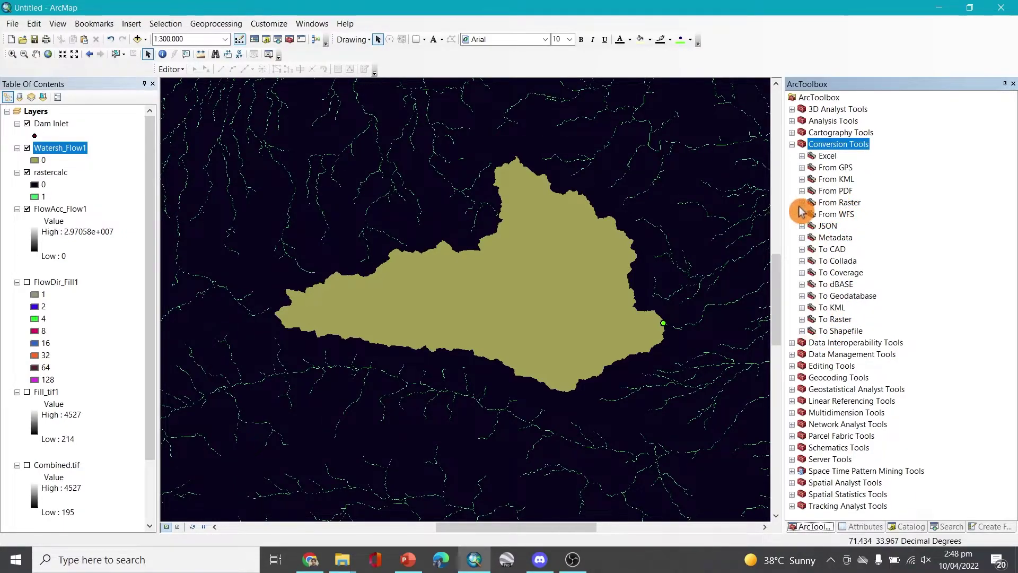
click(836, 204)
click(802, 203)
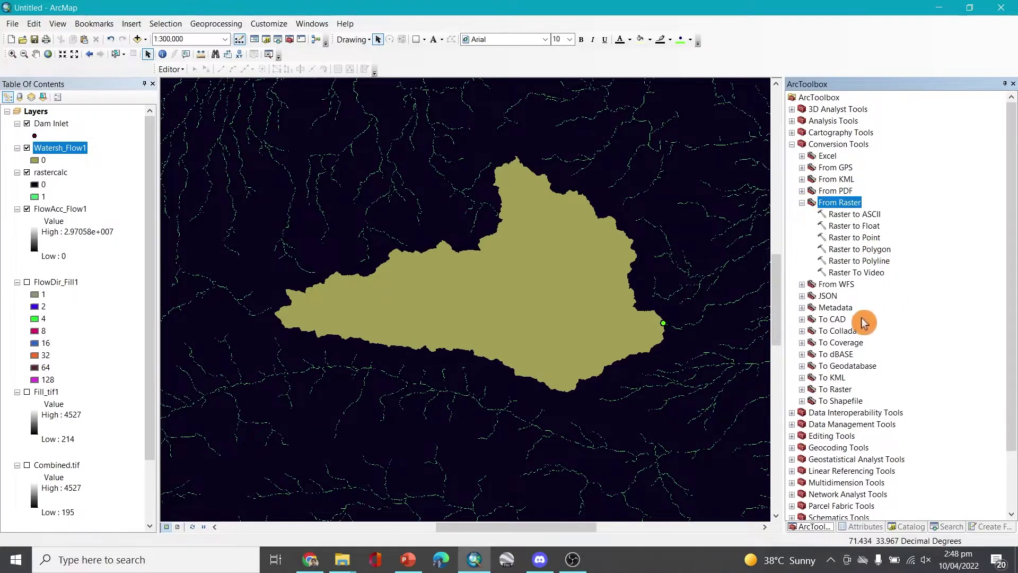
double_click(876, 250)
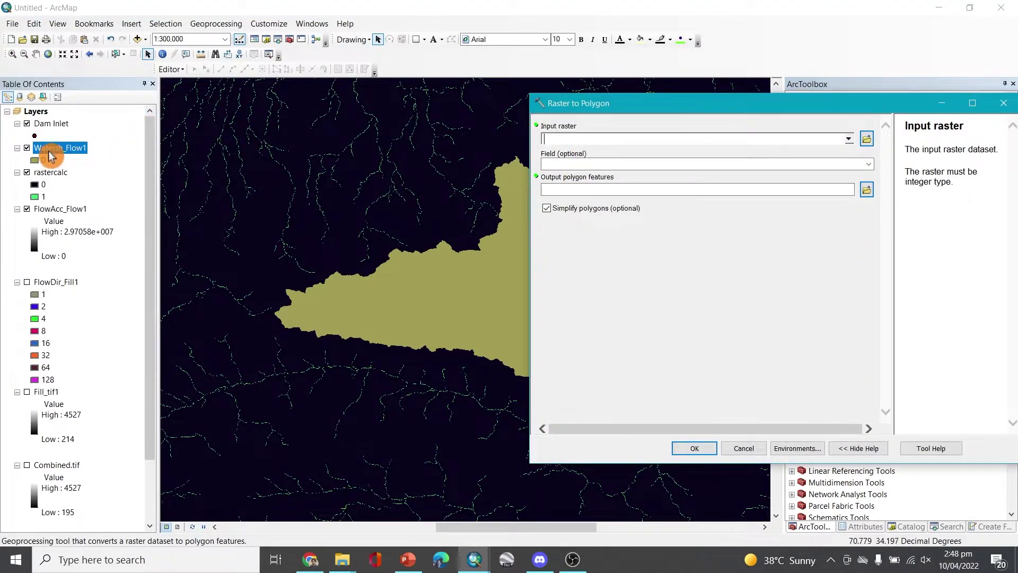
drag(48, 152, 417, 139)
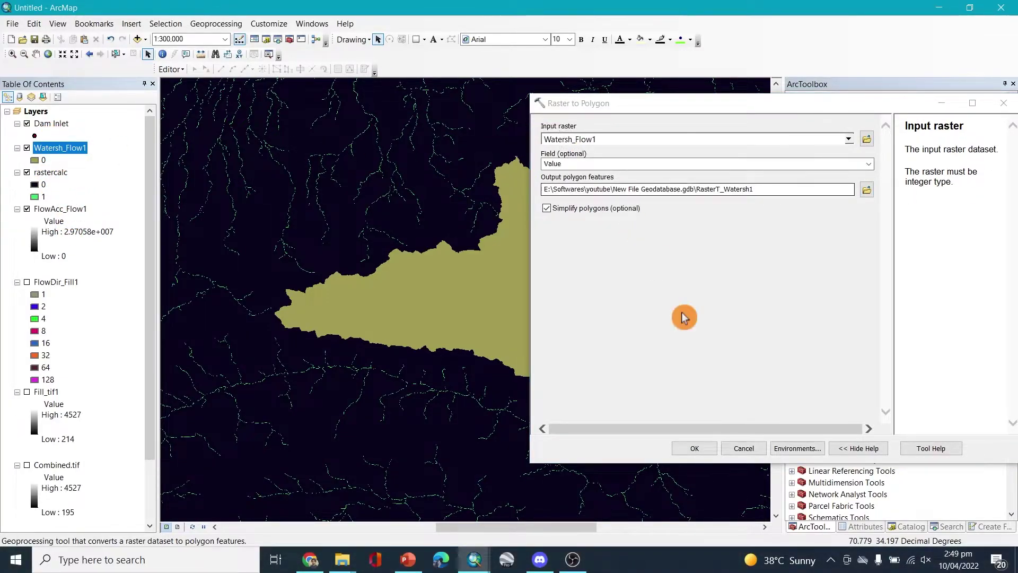
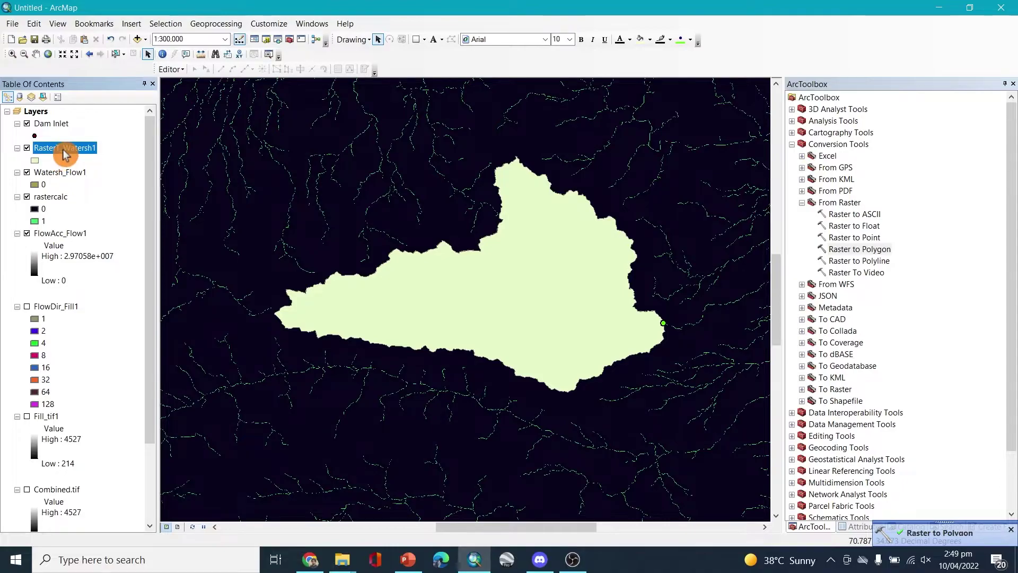
Open the coordinate system settings of the Layers data frame, start Google Earth Pro and return to ArcMap while it loads.
right_click(64, 153)
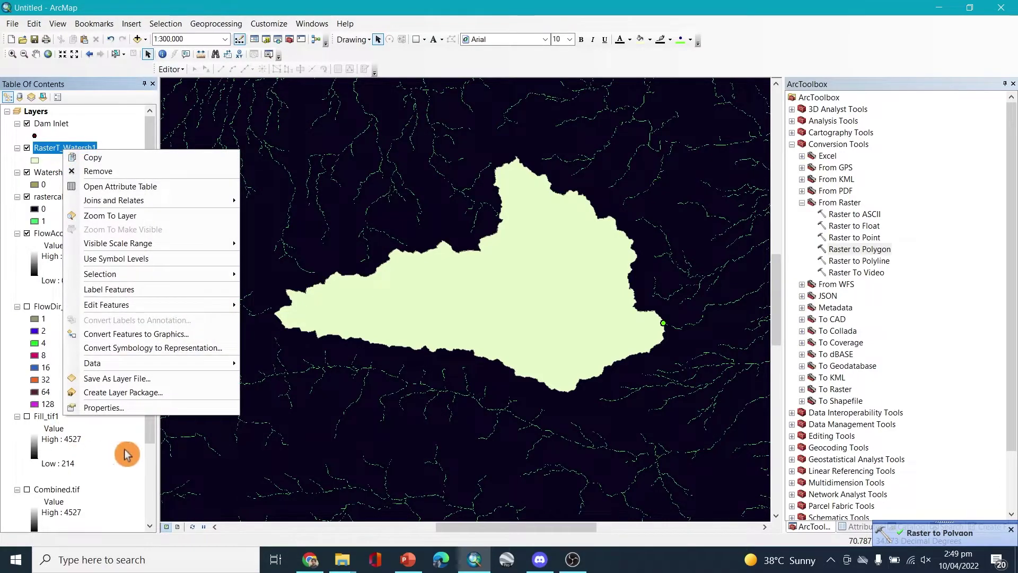
click(39, 113)
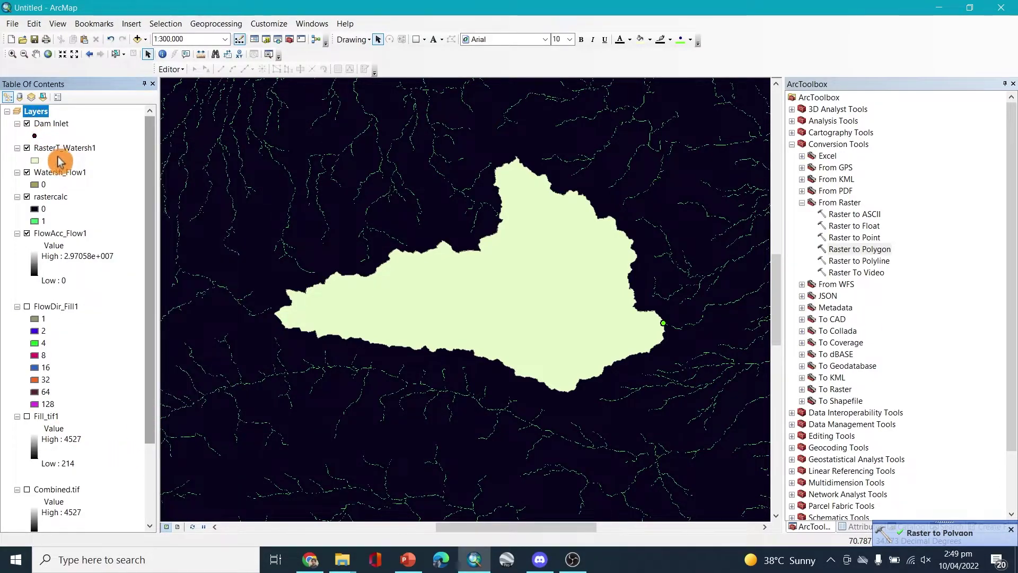
click(66, 149)
right_click(33, 112)
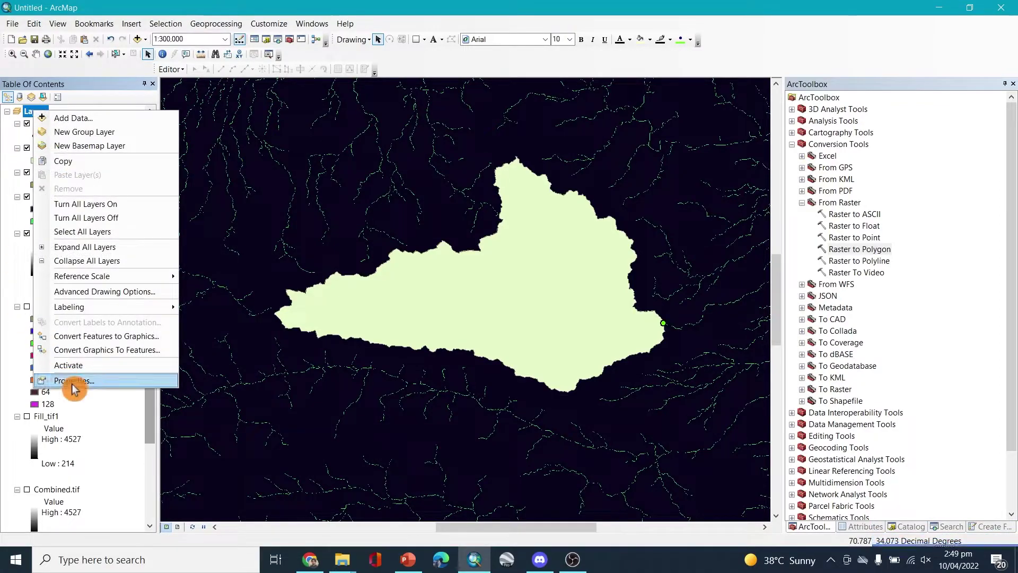
click(71, 381)
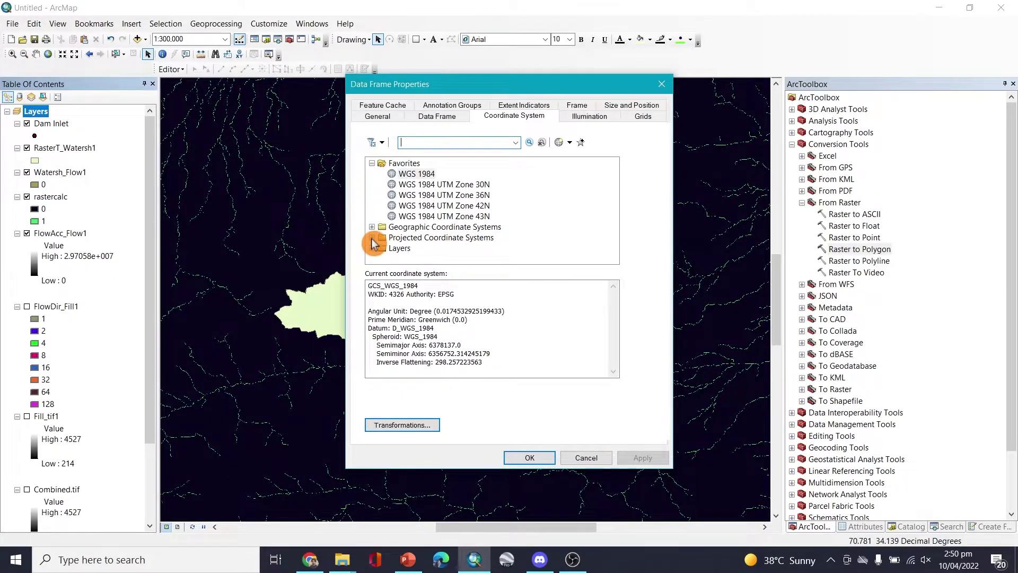
click(509, 561)
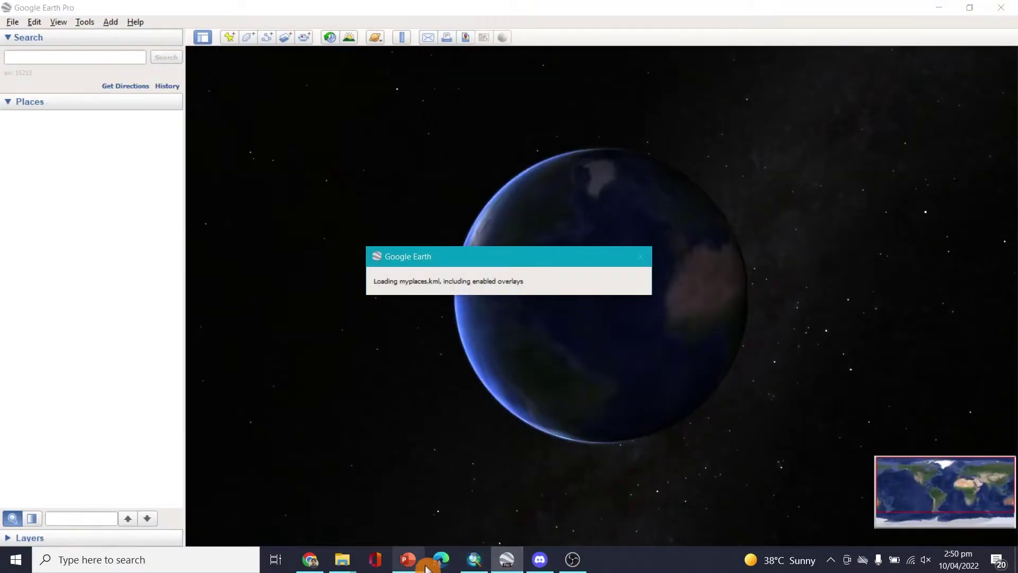
click(474, 559)
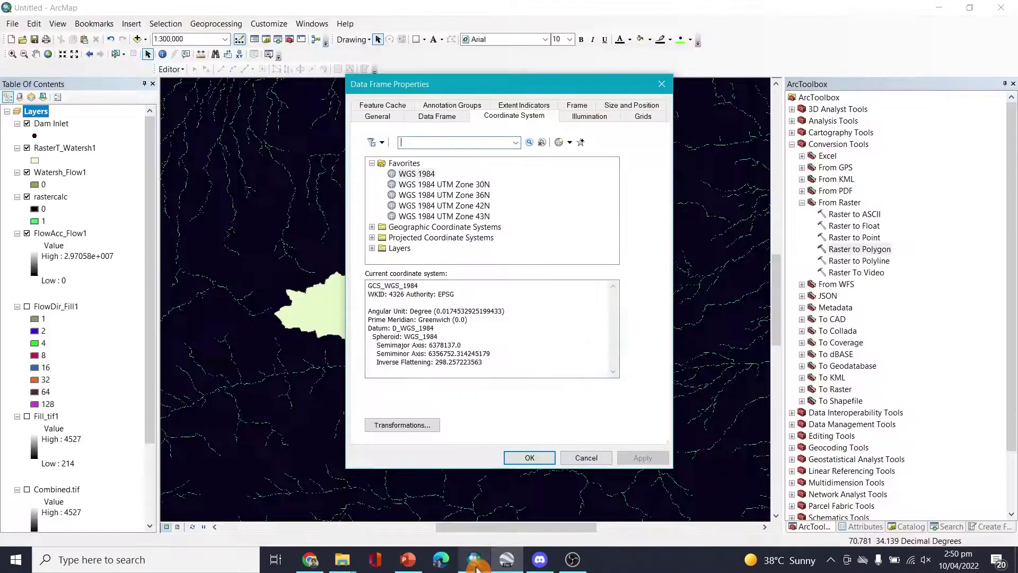
Expand the projected coordinate systems down to the WGS 1984 group of the UTM zones.
click(373, 239)
scroll(411, 233, down, 2)
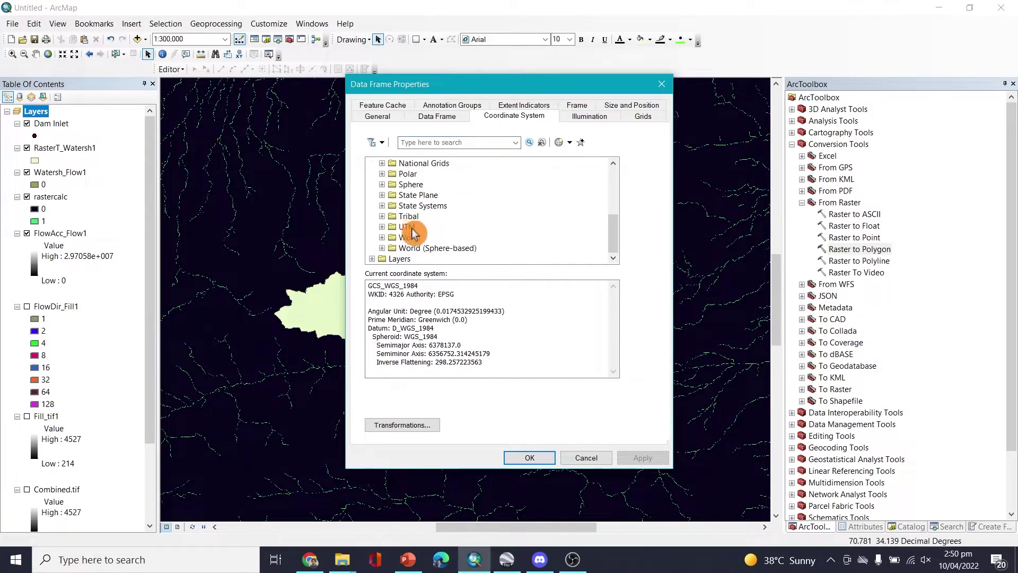
click(382, 227)
scroll(403, 238, down, 6)
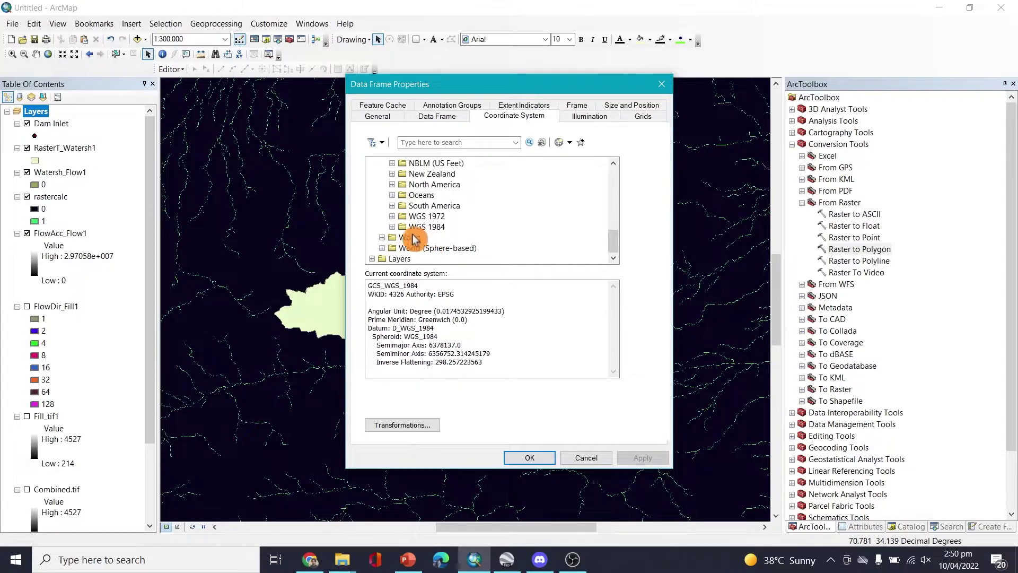
scroll(448, 245, down, 1)
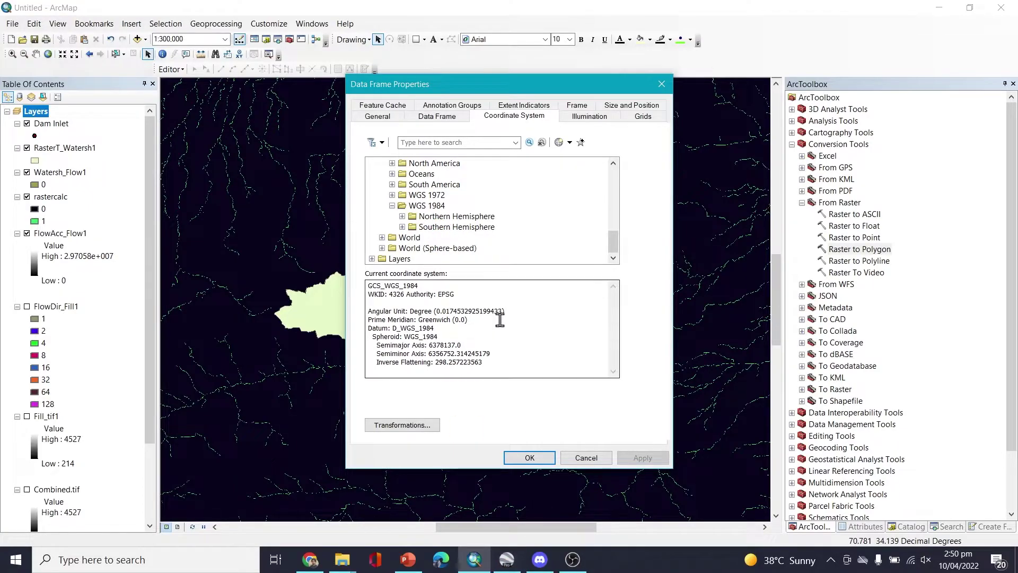
Switch to Google Earth Pro, dismiss the start-up tips and zoom in on the Dam inlet placemark.
click(509, 563)
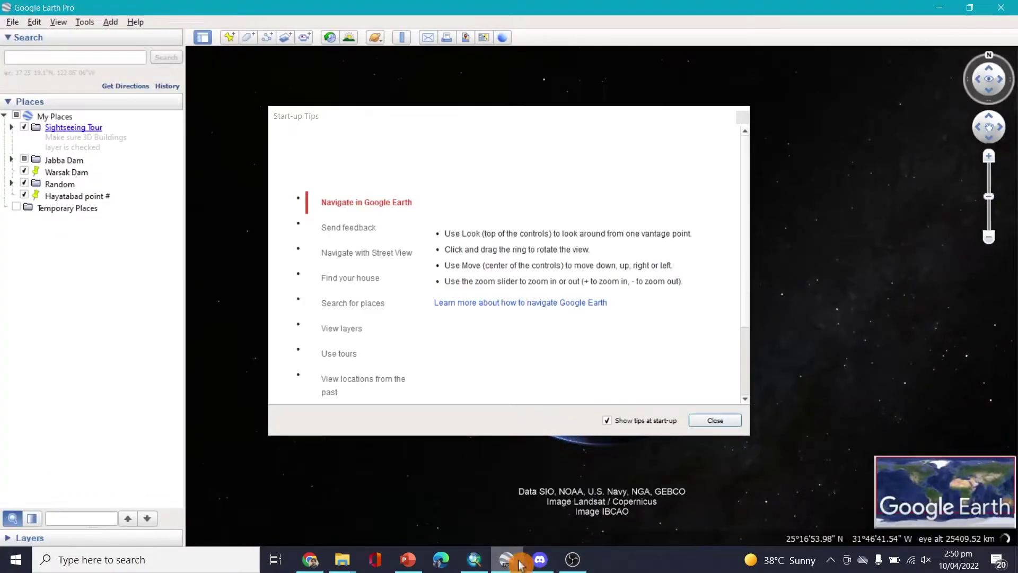
click(713, 420)
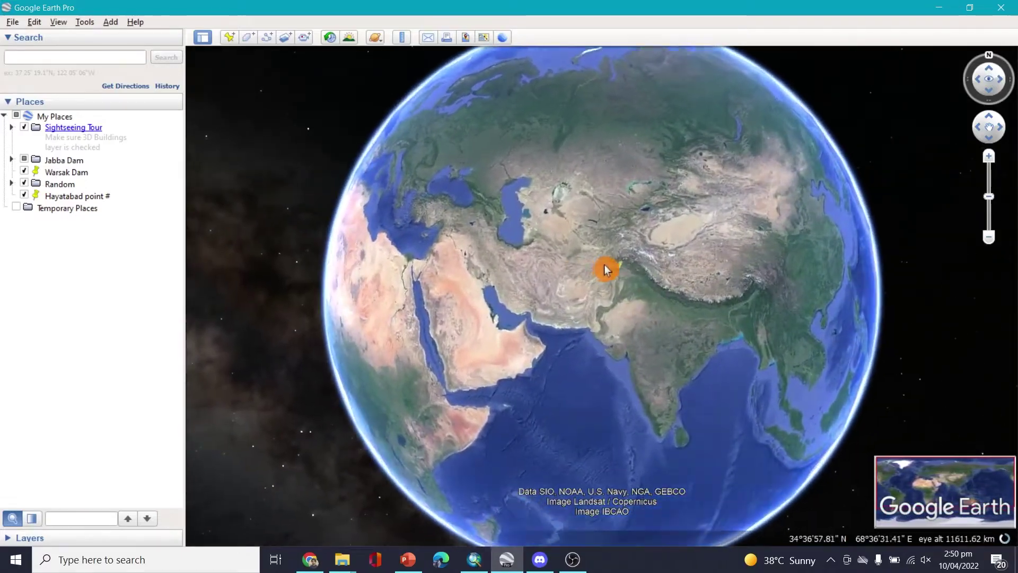
double_click(605, 265)
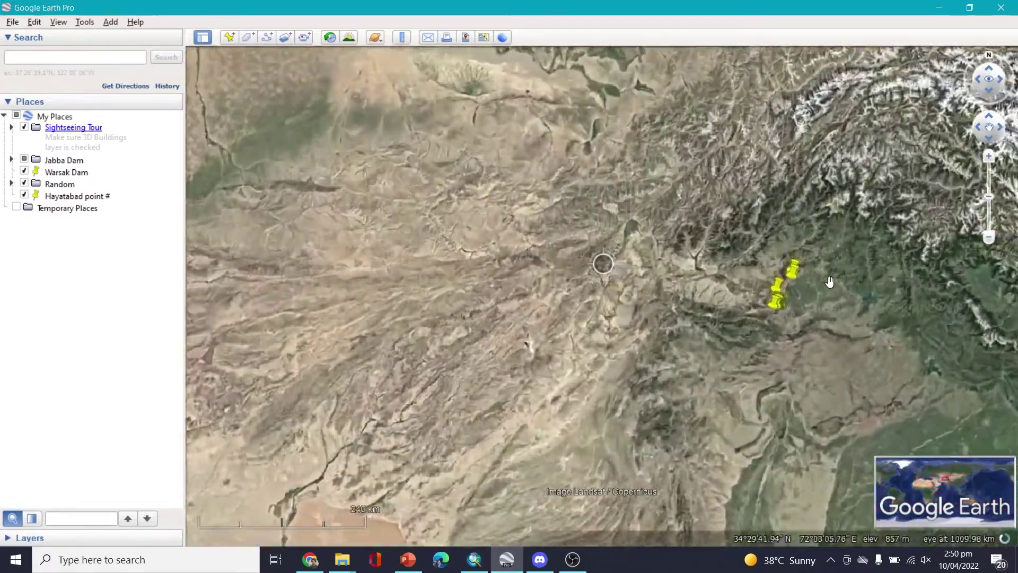
double_click(830, 281)
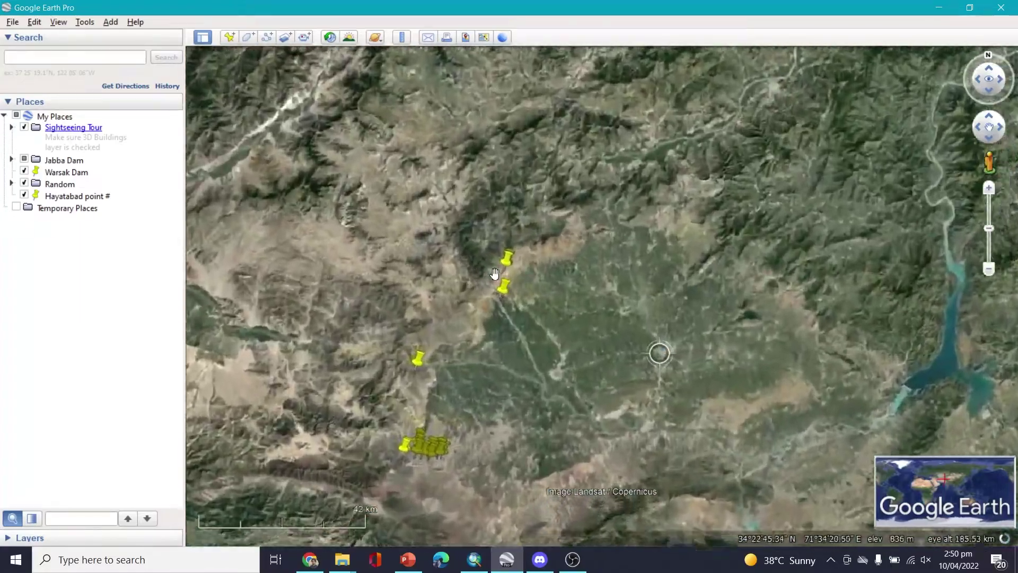
double_click(614, 364)
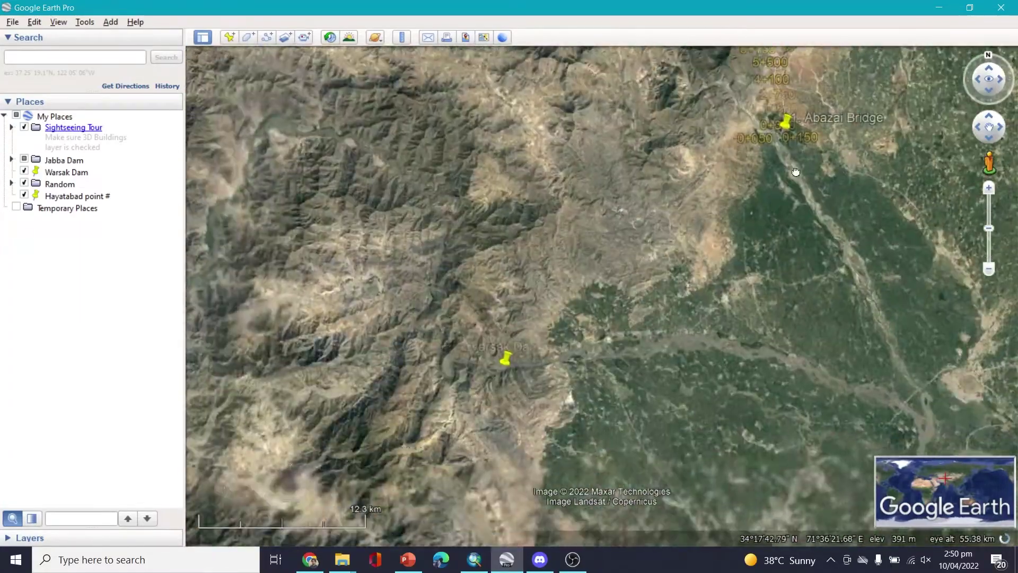
double_click(657, 370)
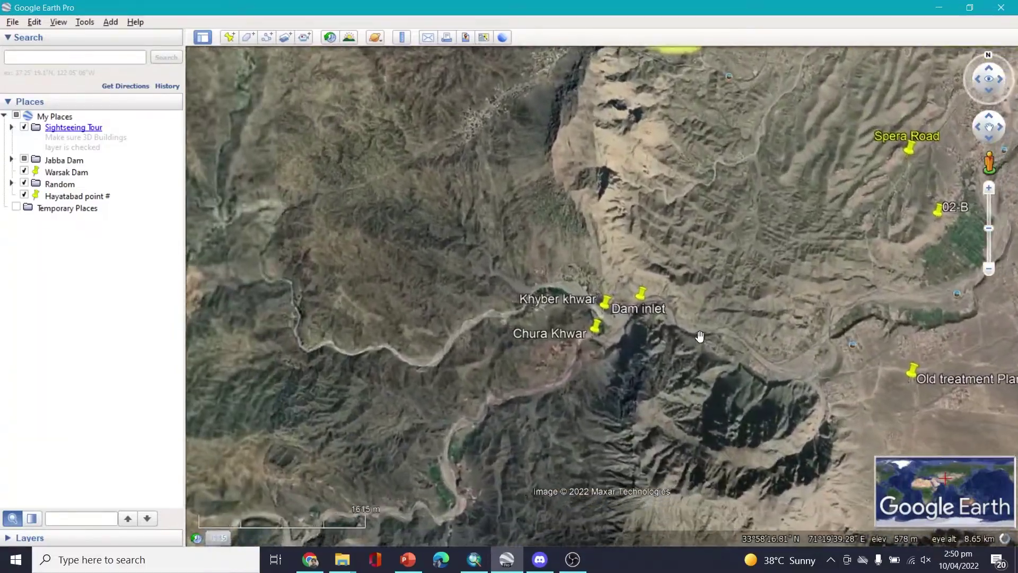
double_click(699, 336)
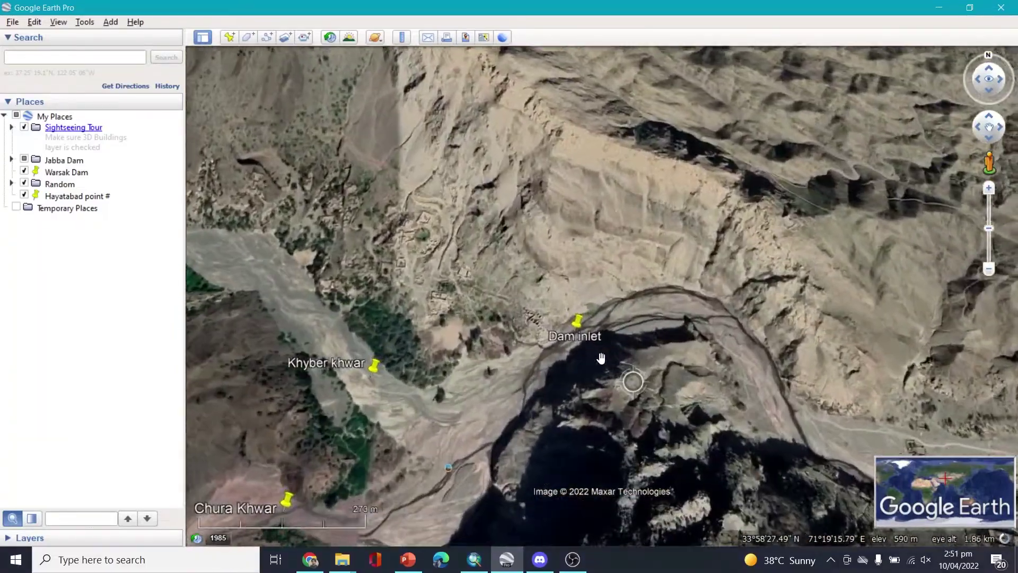
drag(542, 313, 681, 437)
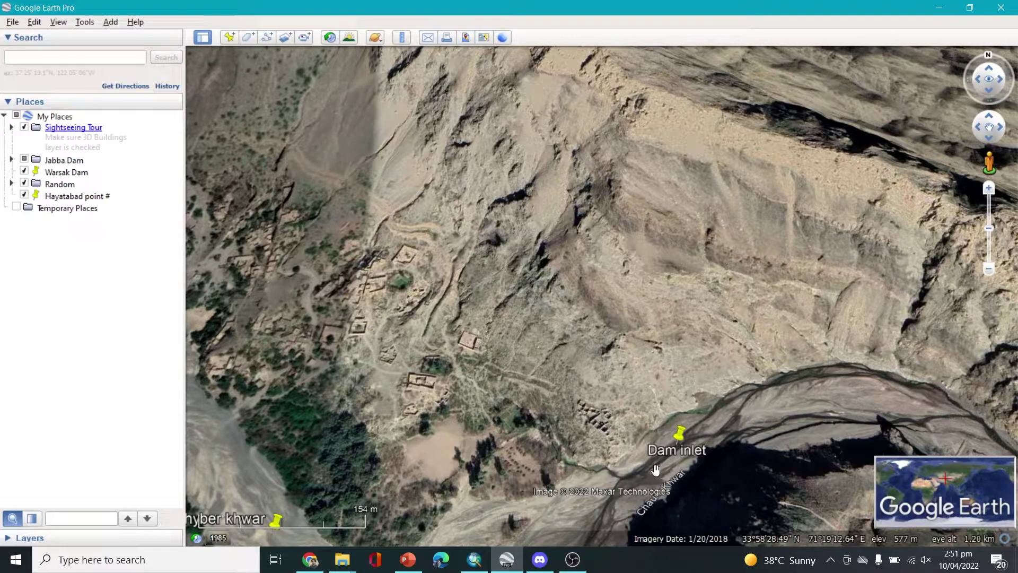
Set the Google Earth coordinate display to Universal Transverse Mercator and apply the options.
click(58, 22)
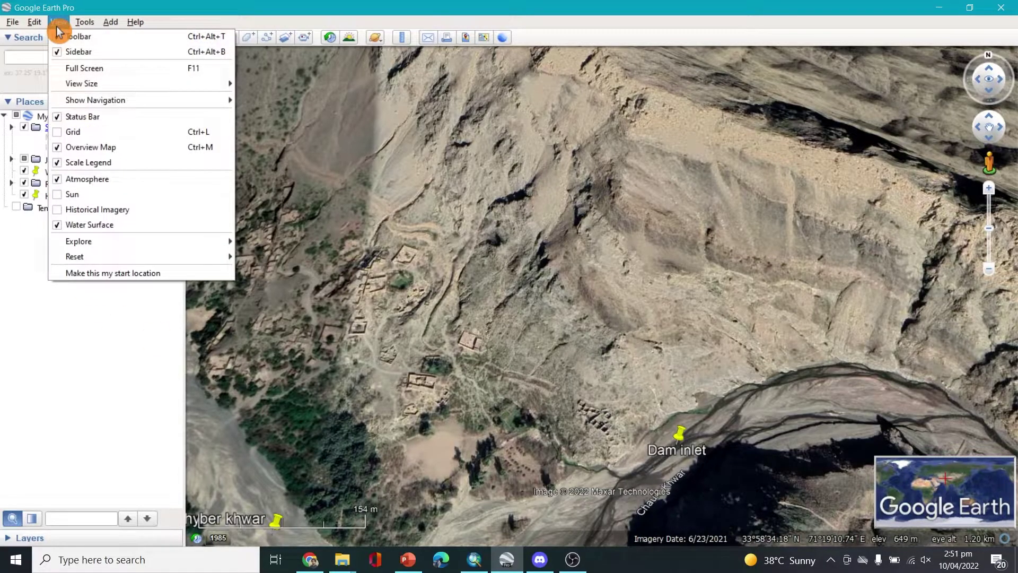
mouse_move(32, 24)
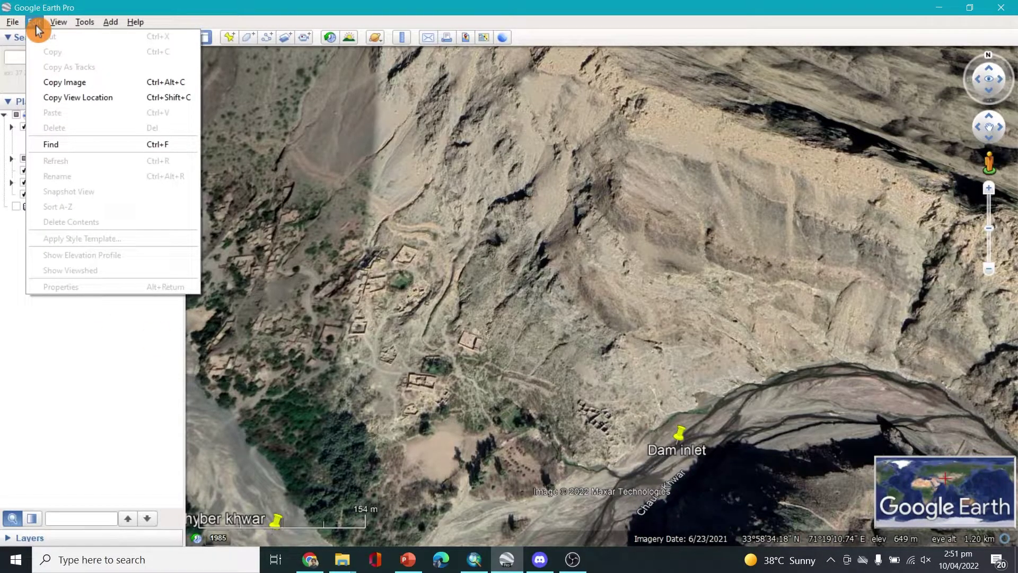
mouse_move(94, 26)
click(112, 132)
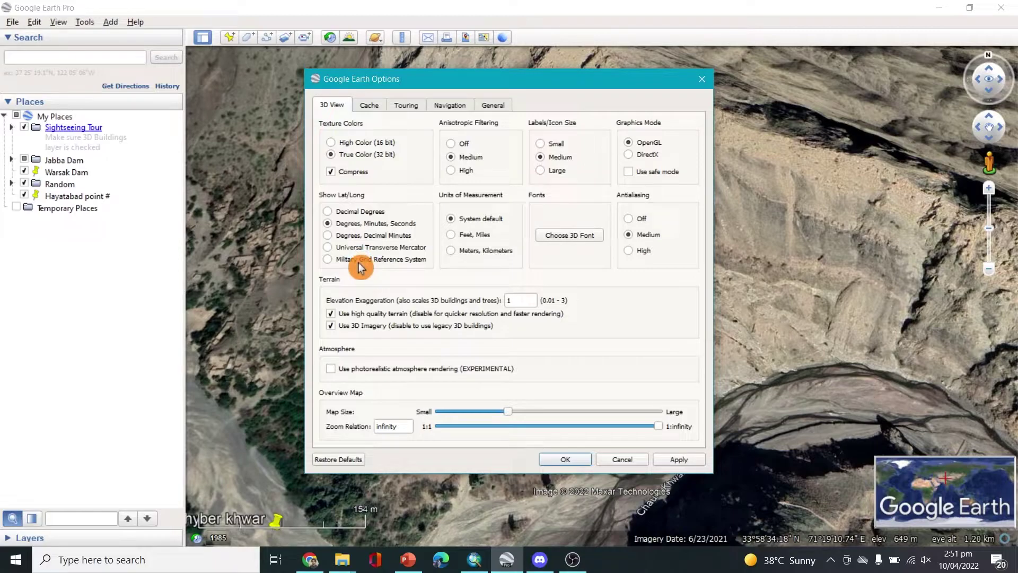
click(374, 248)
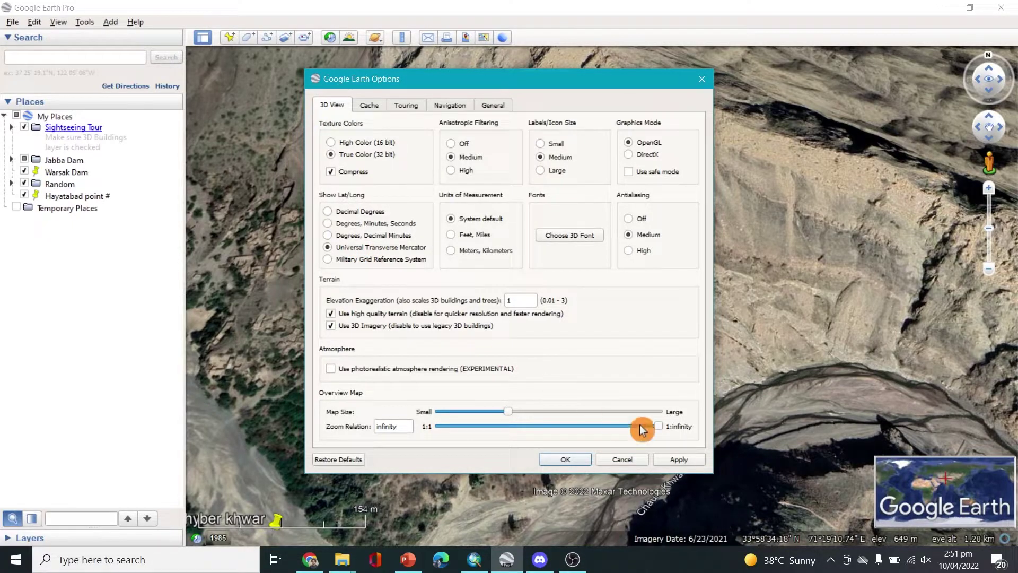
click(683, 461)
click(565, 459)
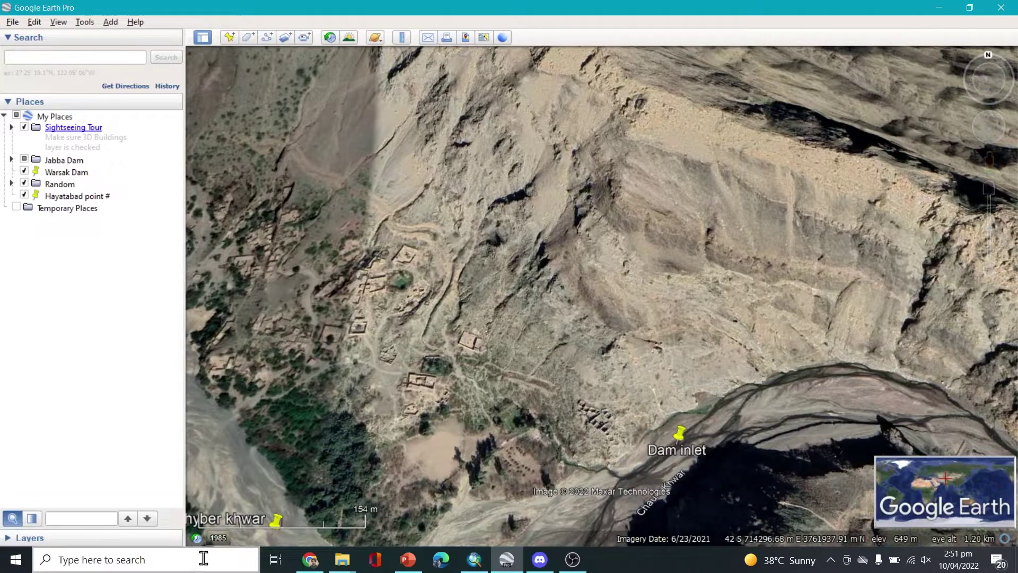
Switch to ArcMap, set the data frame's coordinate system to WGS 1984 UTM Zone 42S and recheck the zone in Google Earth Pro.
click(476, 559)
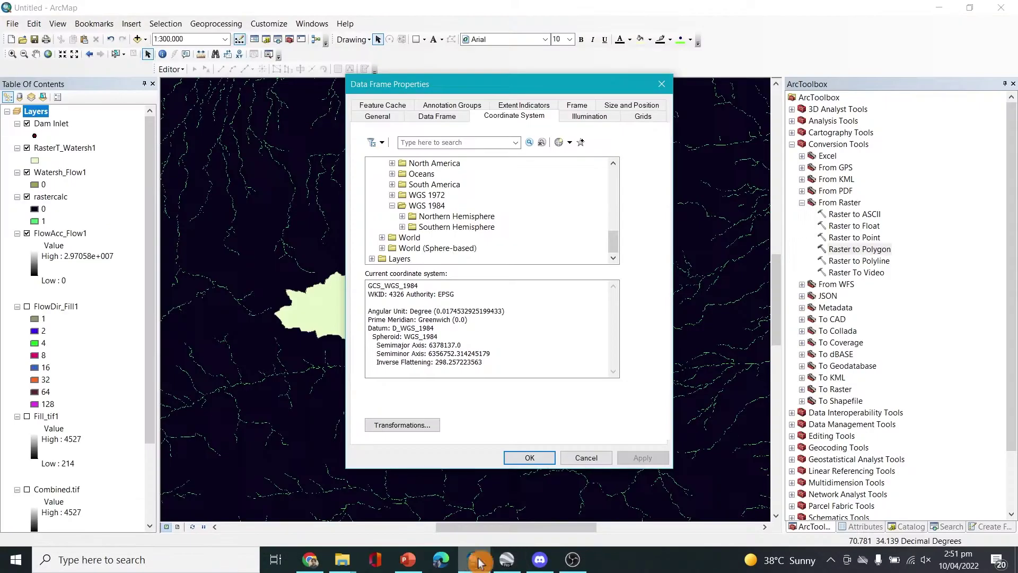
click(408, 227)
scroll(528, 207, down, 3)
scroll(526, 249, up, 4)
scroll(526, 247, down, 12)
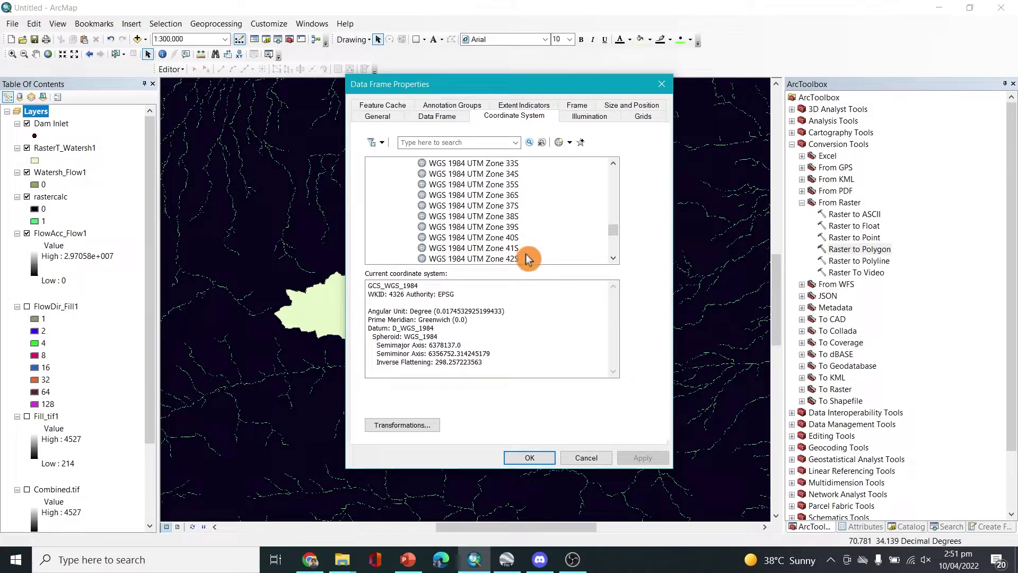
click(515, 259)
click(549, 460)
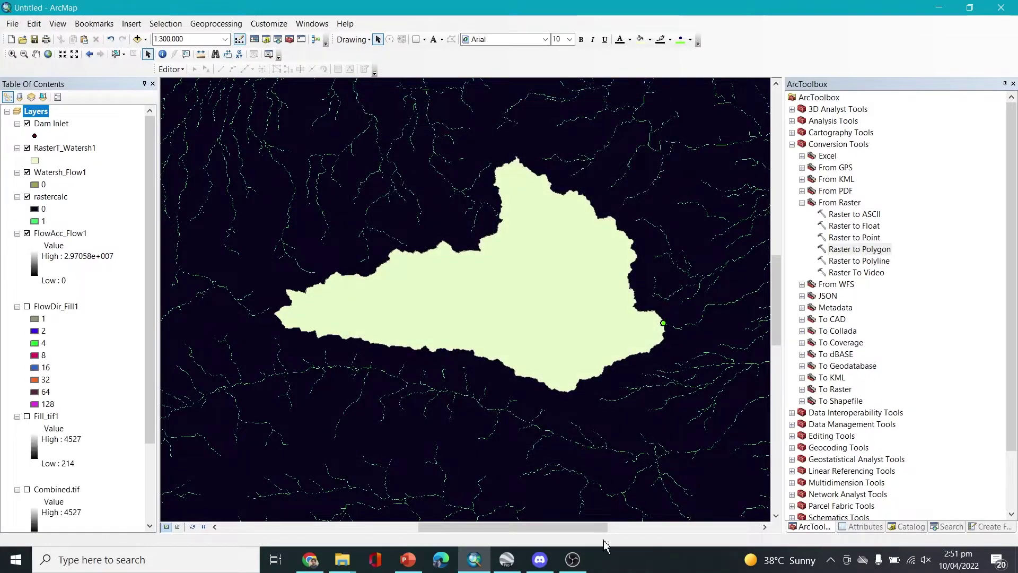
click(508, 561)
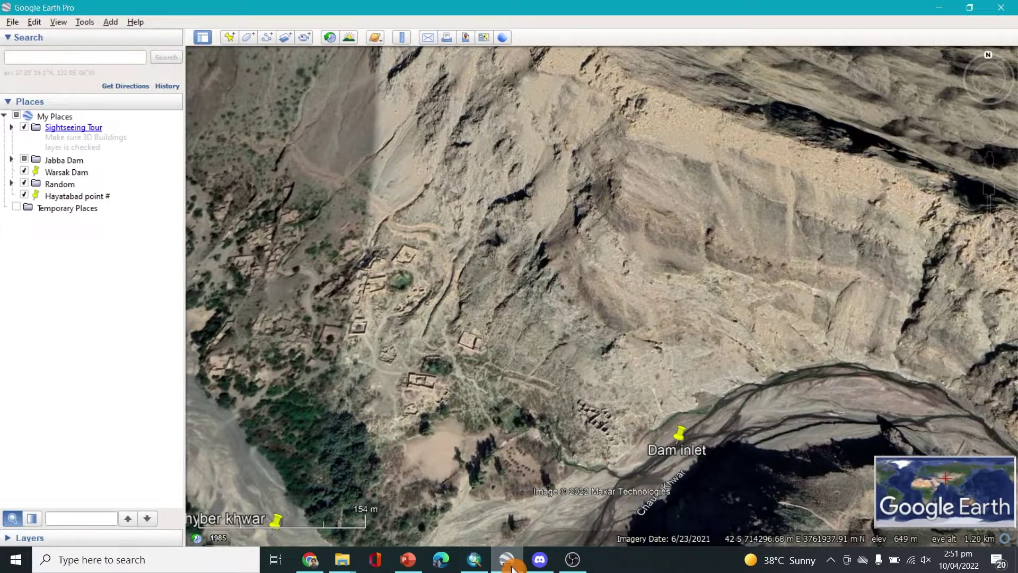
click(473, 559)
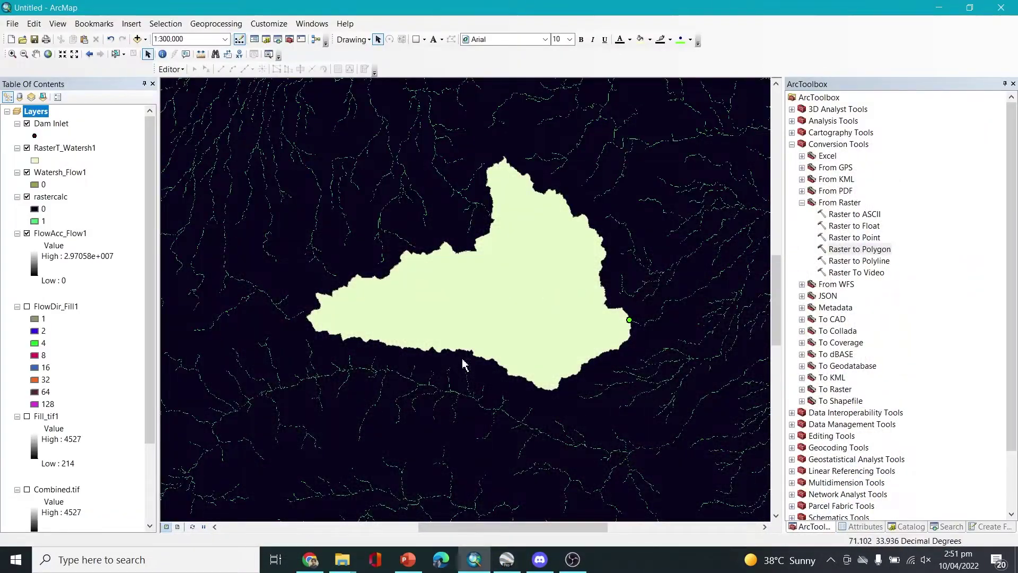
Open the attribute table of the RasterT_Watersh1 polygon layer.
right_click(67, 153)
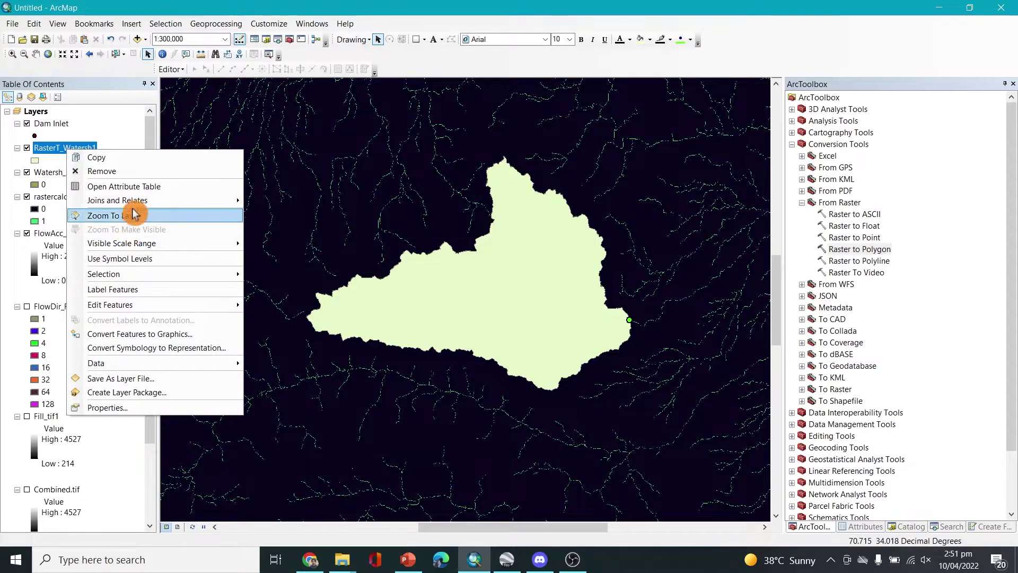
click(138, 188)
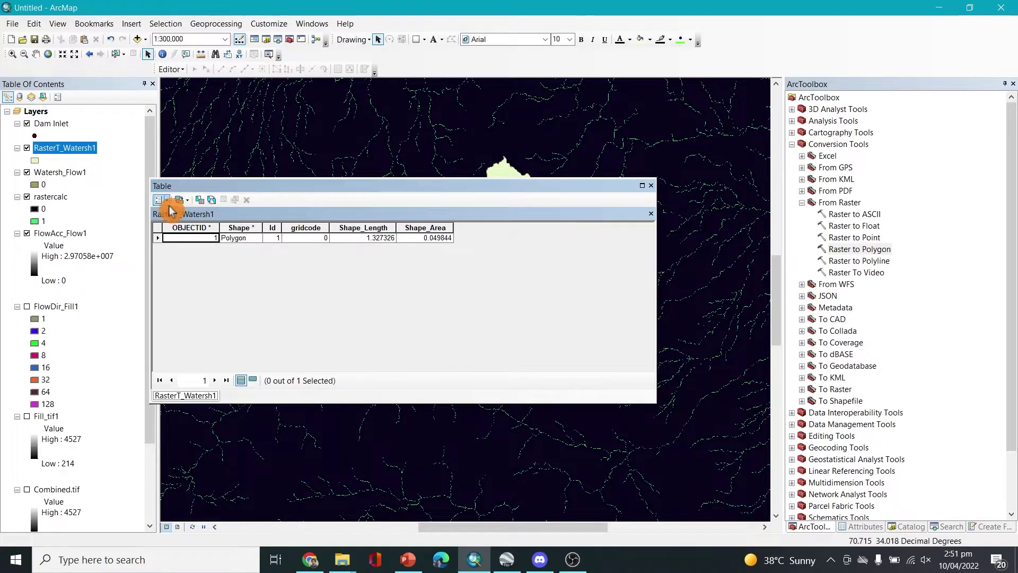
Add a Short Integer field named Area to the RasterT_Watersh1 attribute table.
click(160, 200)
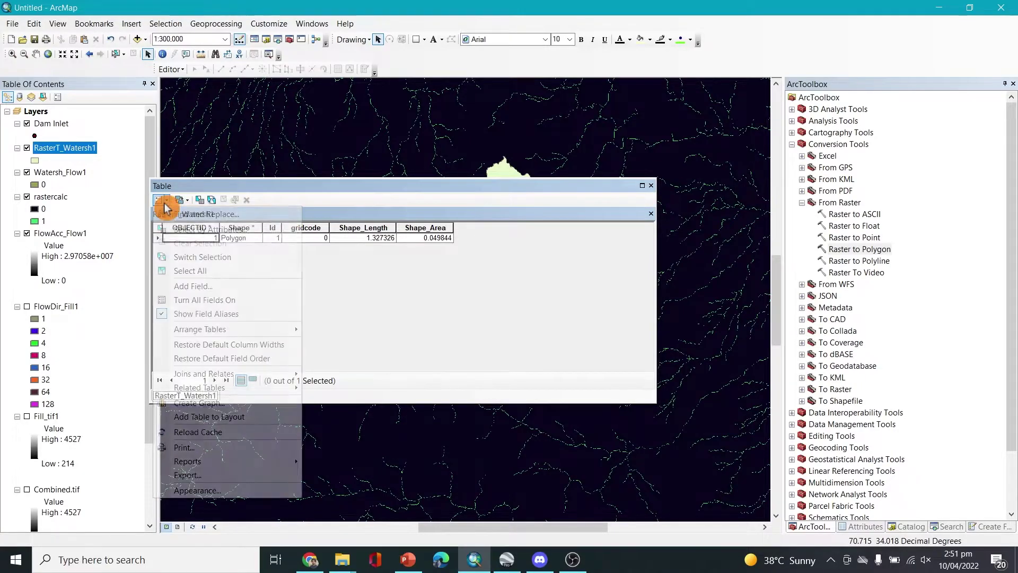
click(217, 289)
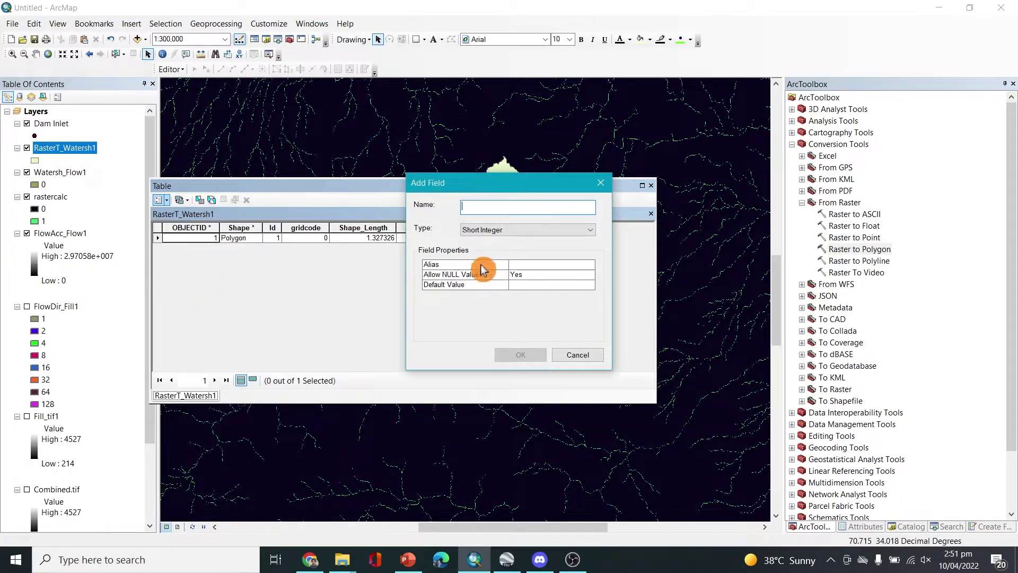
text(Area)
click(520, 355)
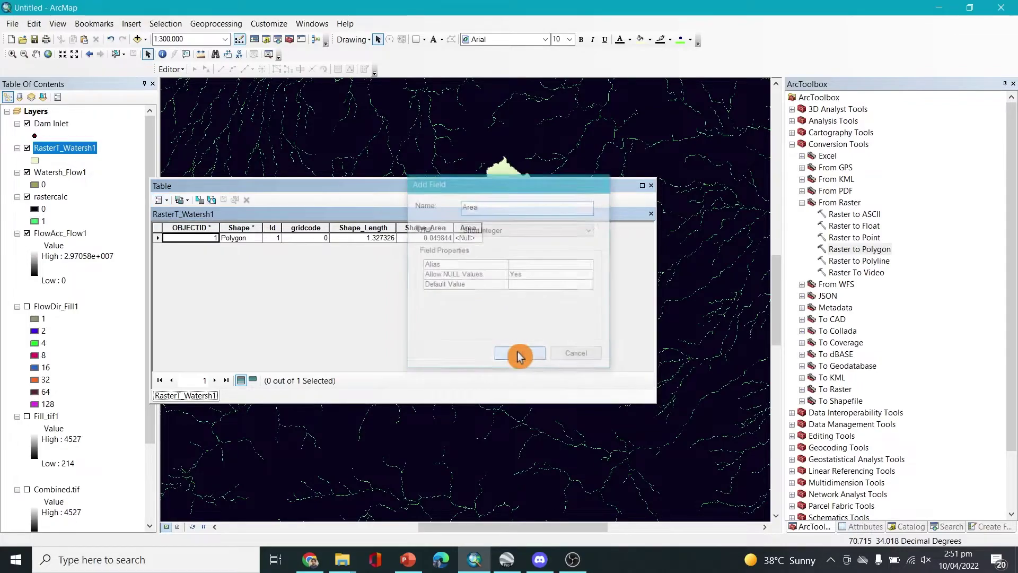
Calculate the Area field's geometry in square kilometers using the data frame's coordinate system, accepting the calculation outside an edit session.
right_click(474, 228)
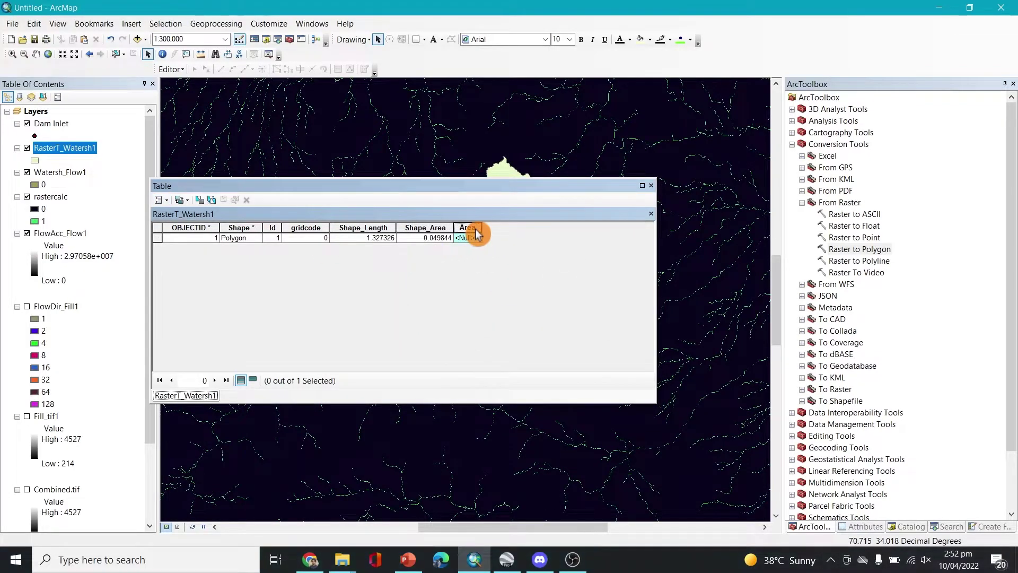
click(512, 330)
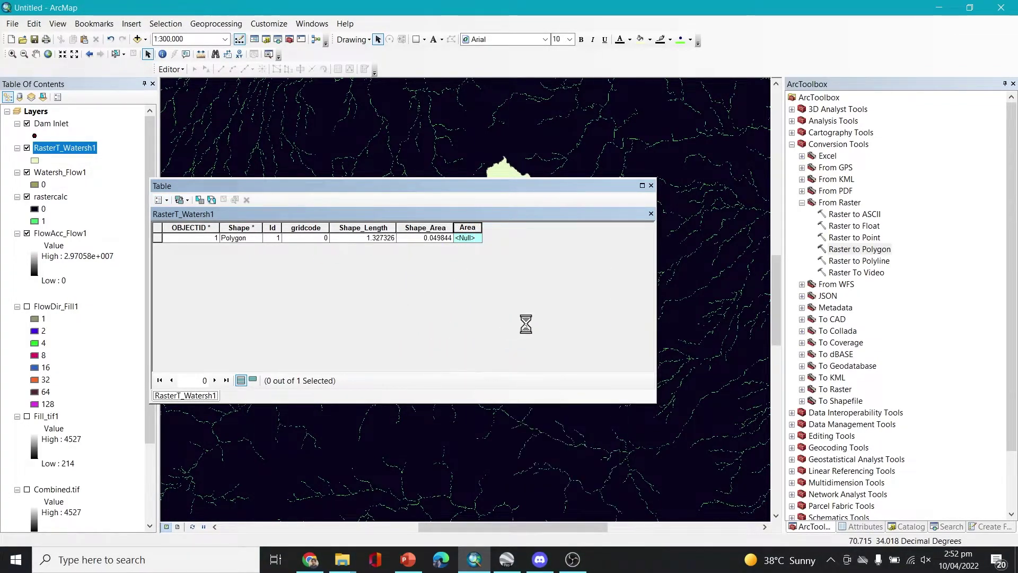
click(471, 306)
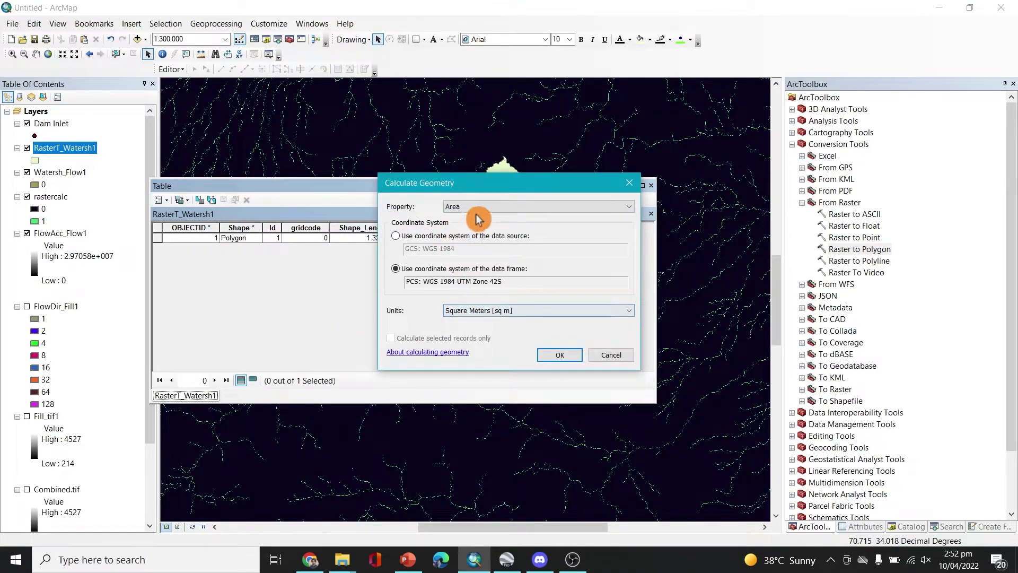
click(510, 311)
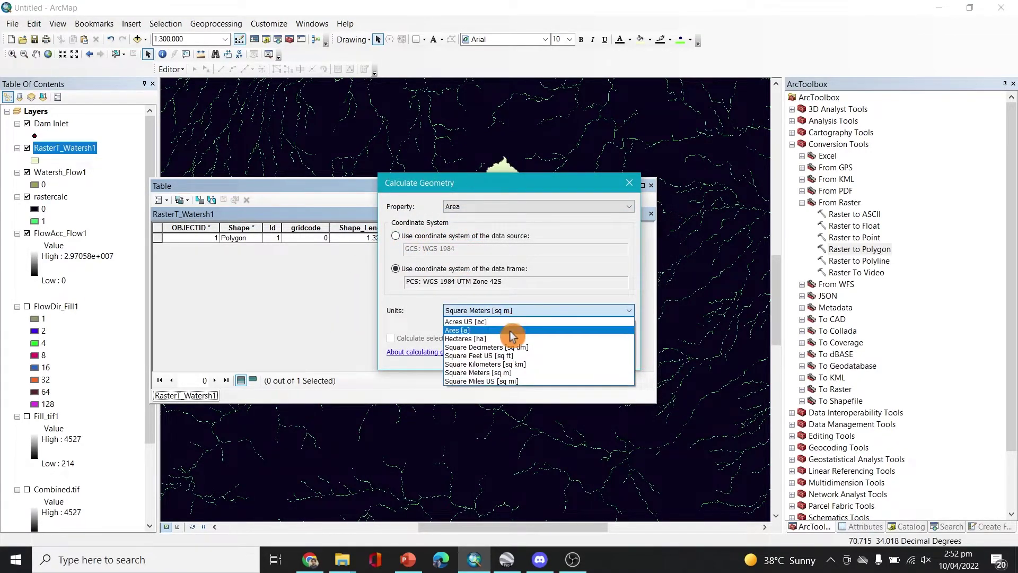
click(517, 364)
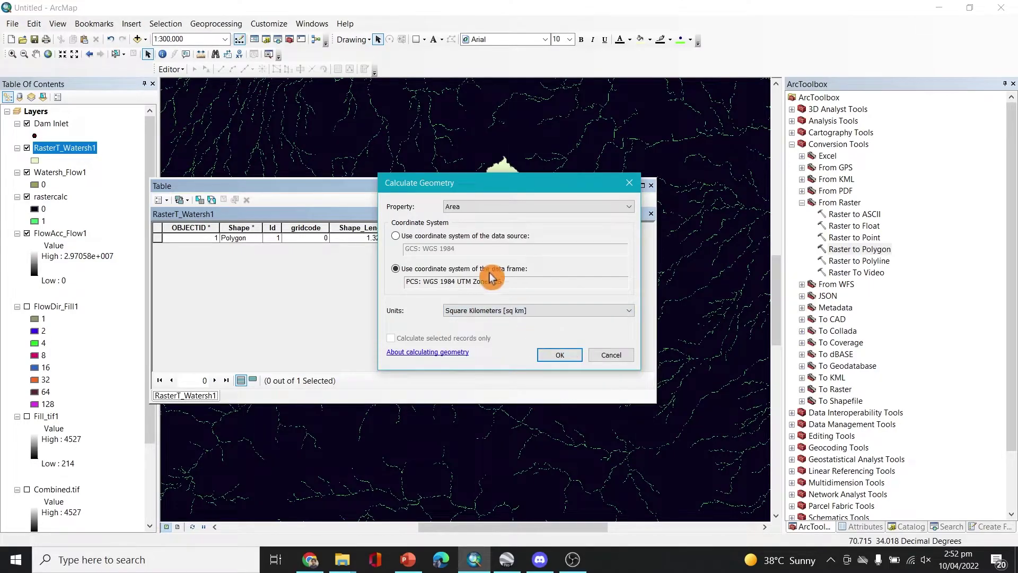
click(559, 354)
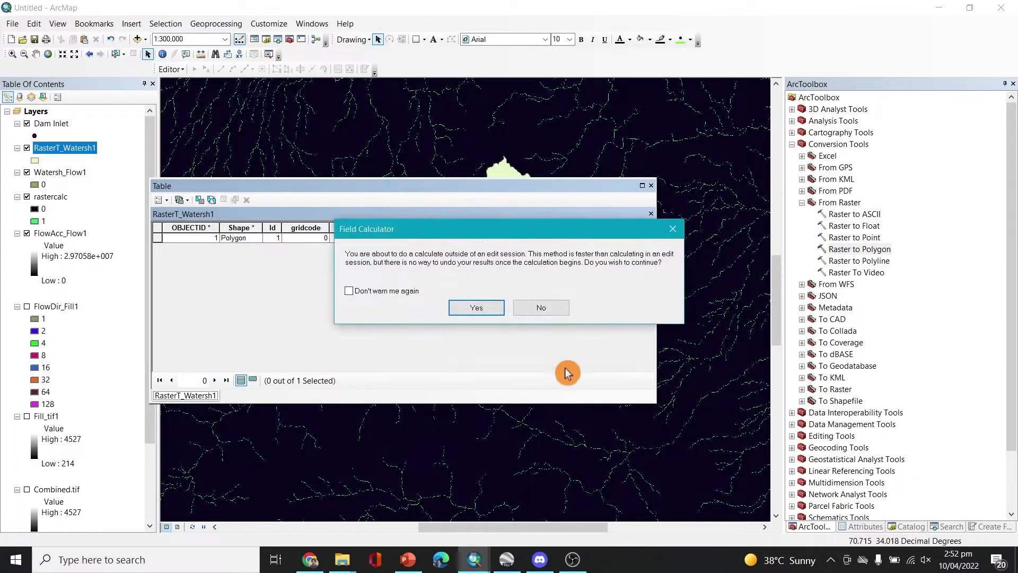
click(467, 307)
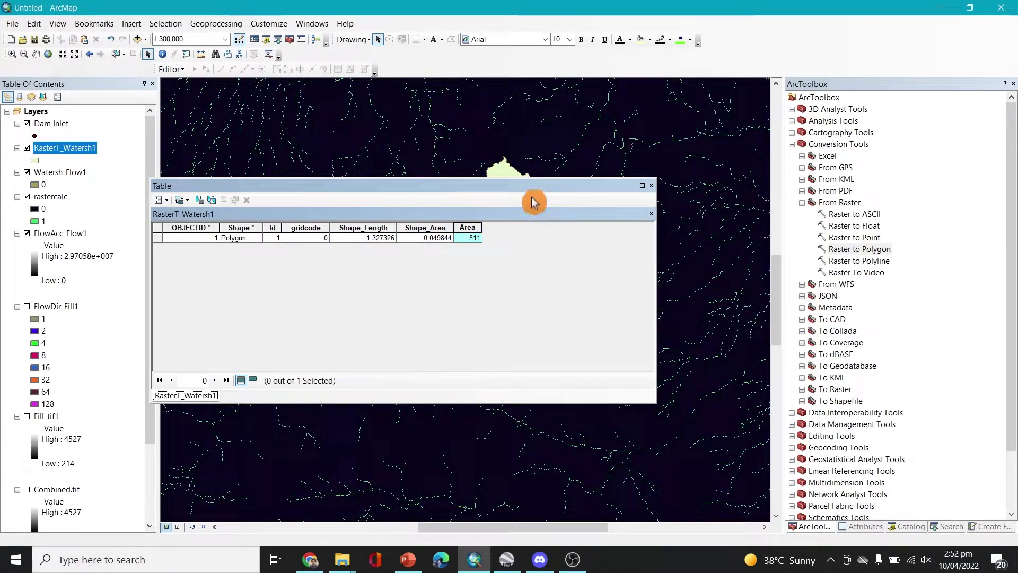
Move the attribute table aside to compare the calculated area with the catchment polygon on the map, and close the table.
drag(537, 187, 286, 15)
drag(356, 9, 797, 9)
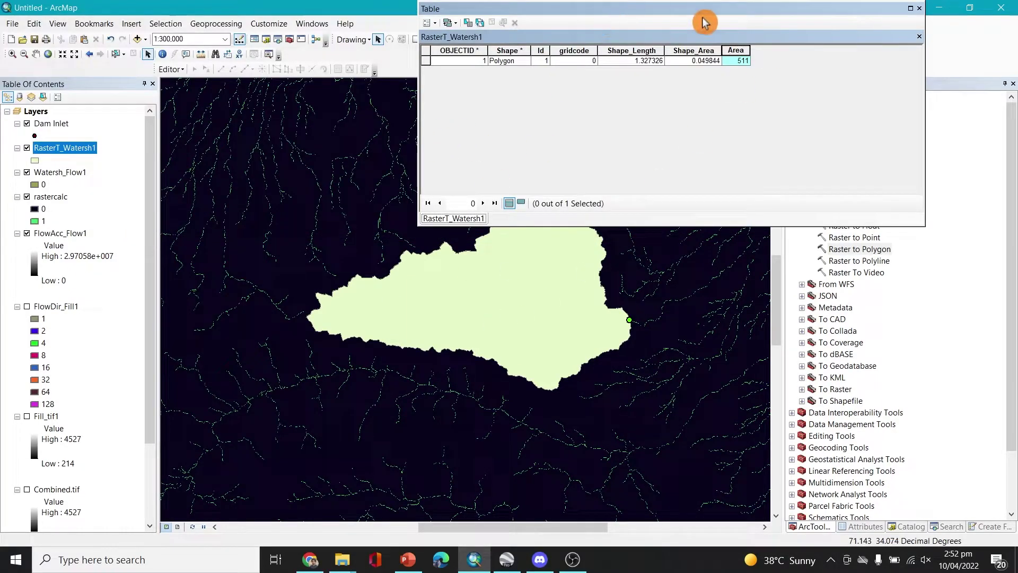
drag(864, 12, 961, 319)
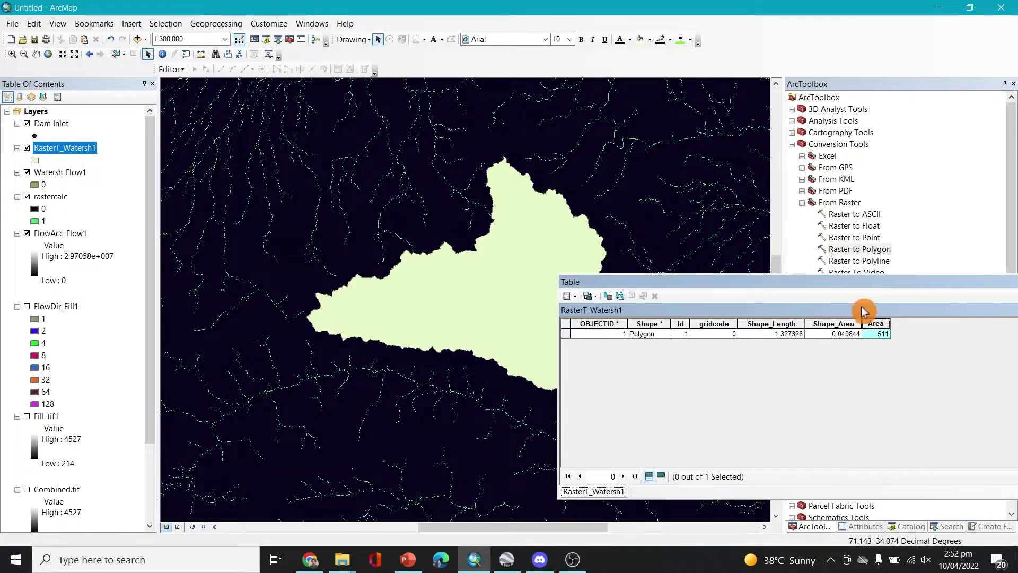
drag(853, 296, 909, 395)
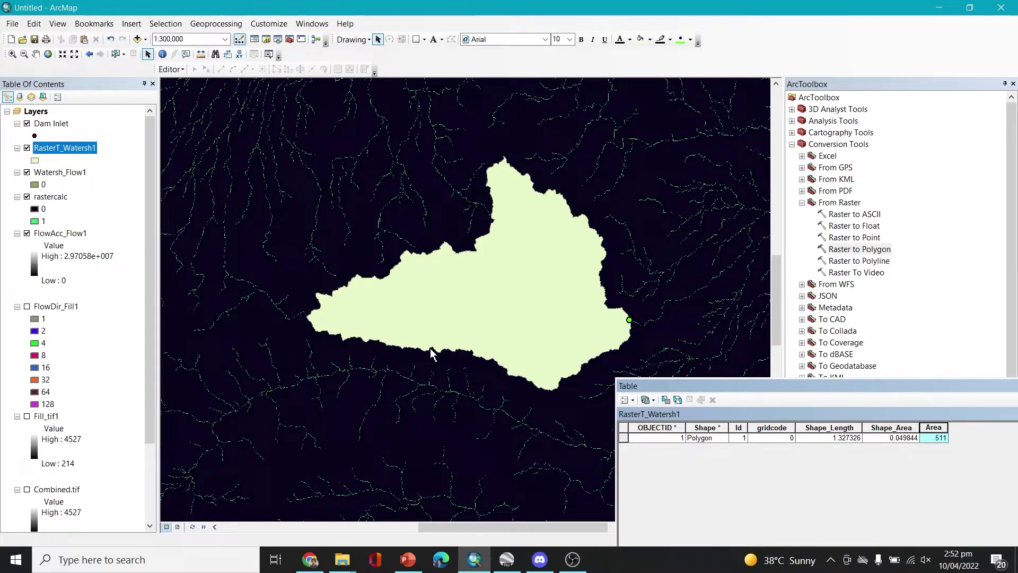
click(69, 421)
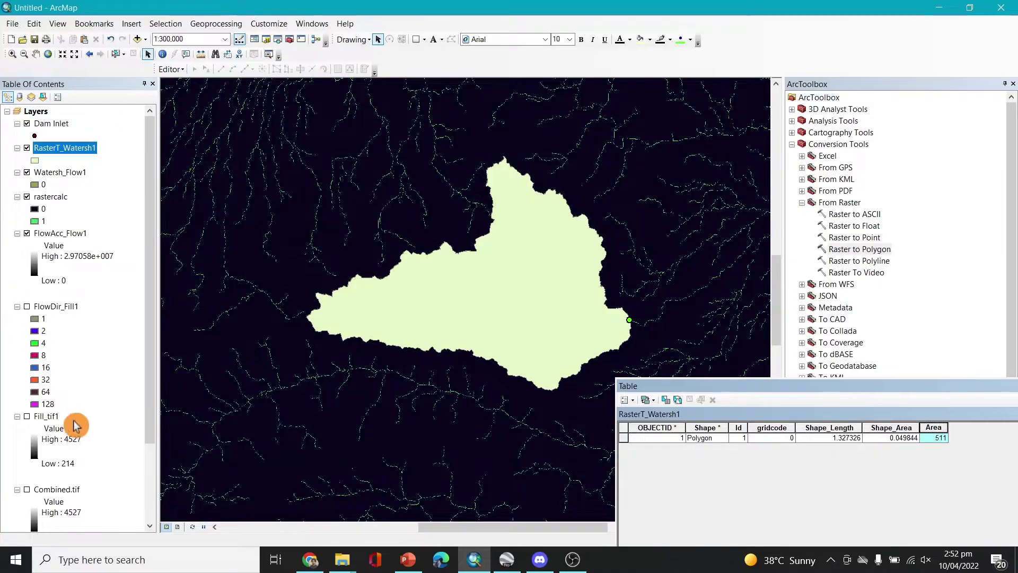
drag(696, 393, 648, 398)
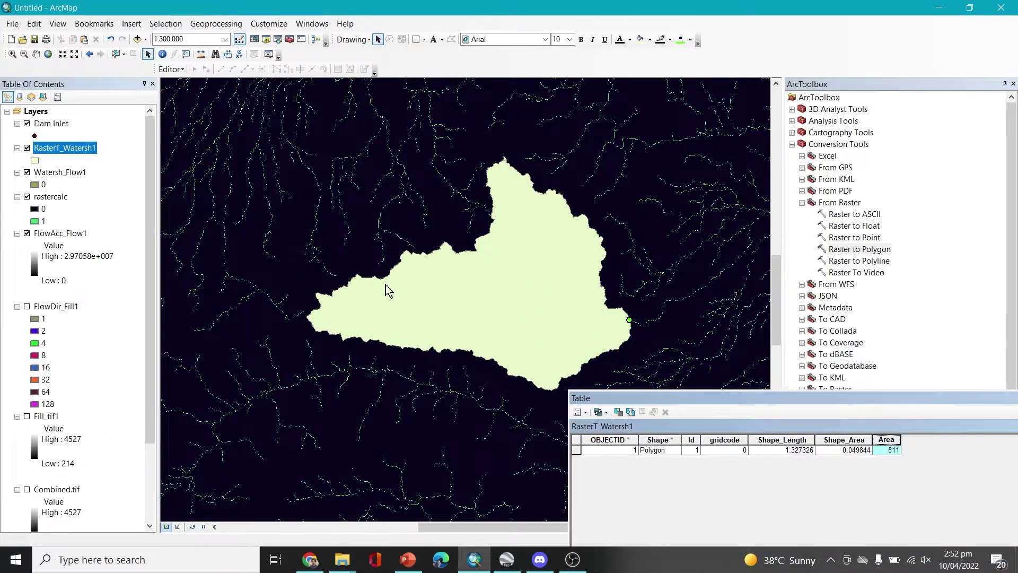
drag(724, 399, 447, 140)
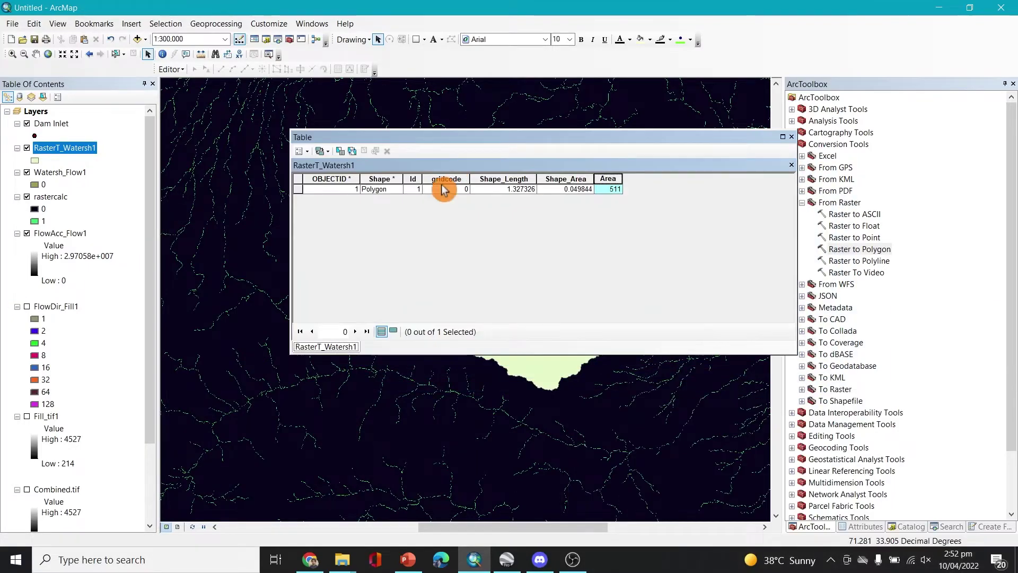
click(792, 137)
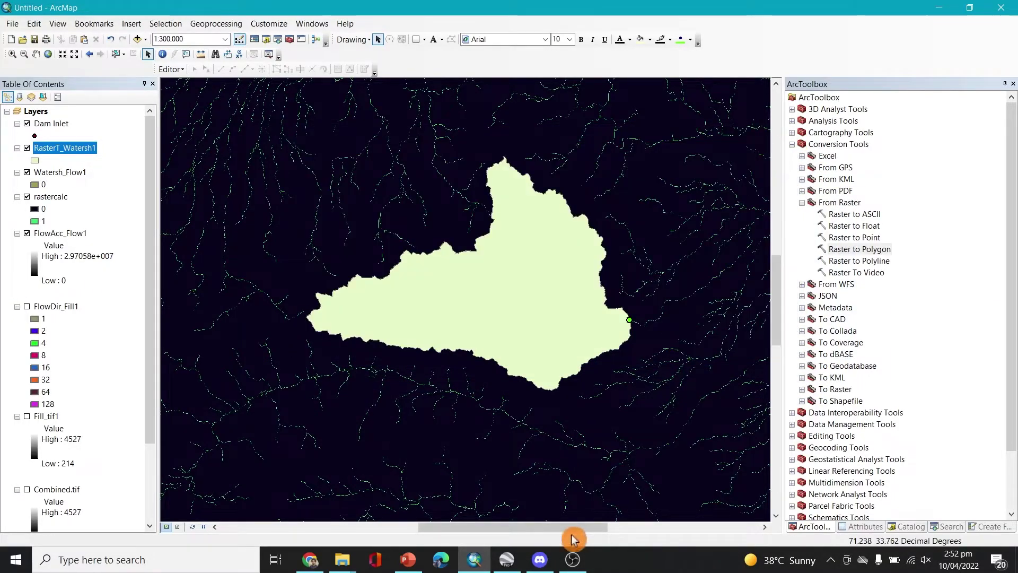
click(507, 559)
drag(658, 486, 671, 302)
click(473, 559)
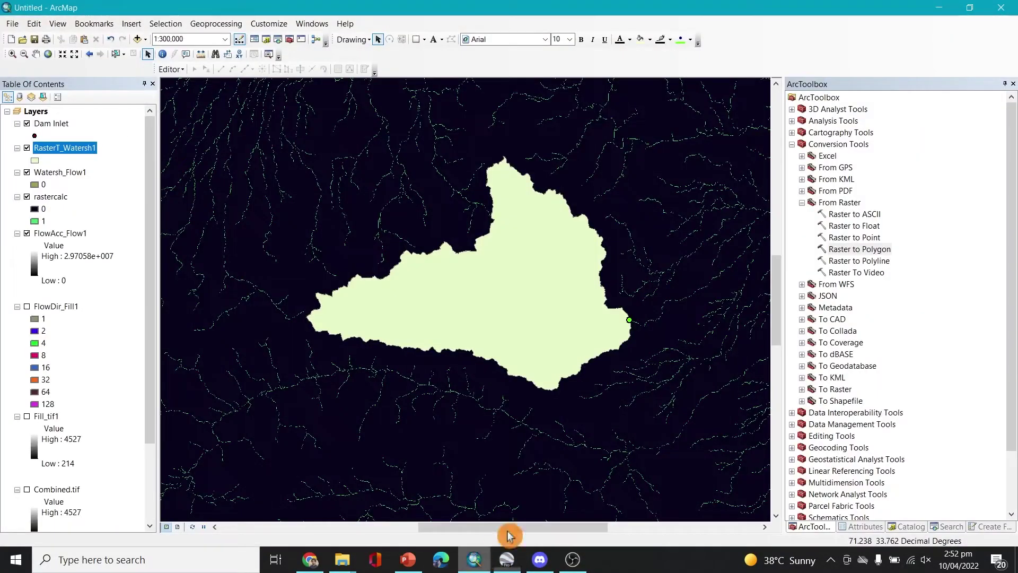
Export the RasterT_Watersh1 polygon layer to a KMZ file with the Layer To KML tool, keeping the default output file.
click(792, 144)
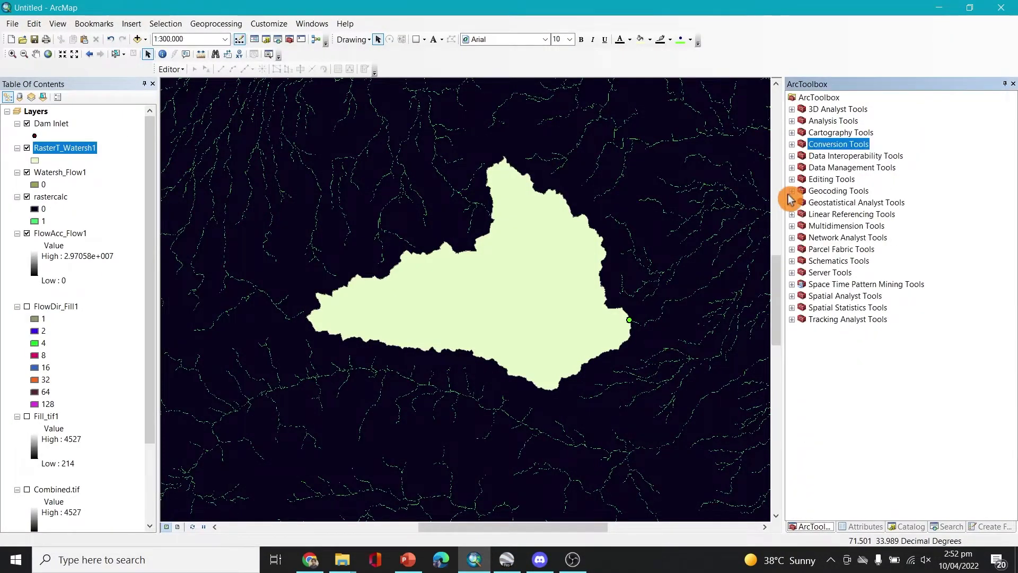
click(793, 144)
click(801, 203)
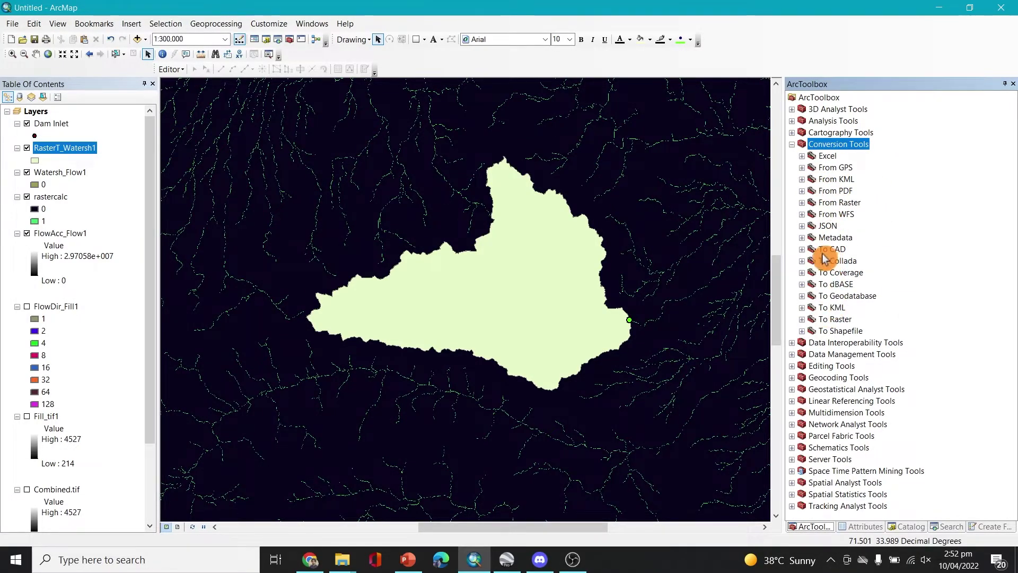
click(802, 307)
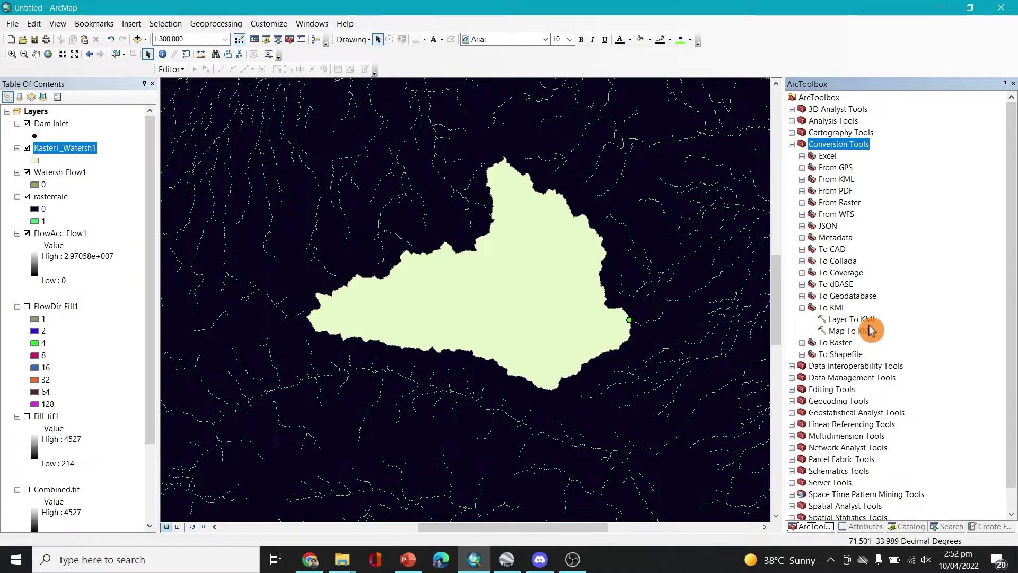
double_click(864, 320)
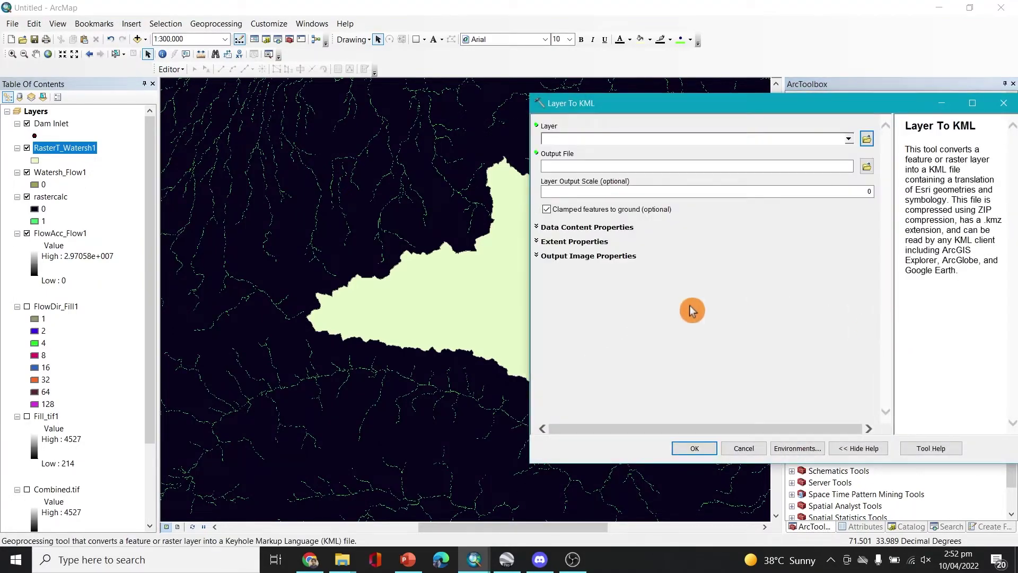
drag(88, 153, 609, 143)
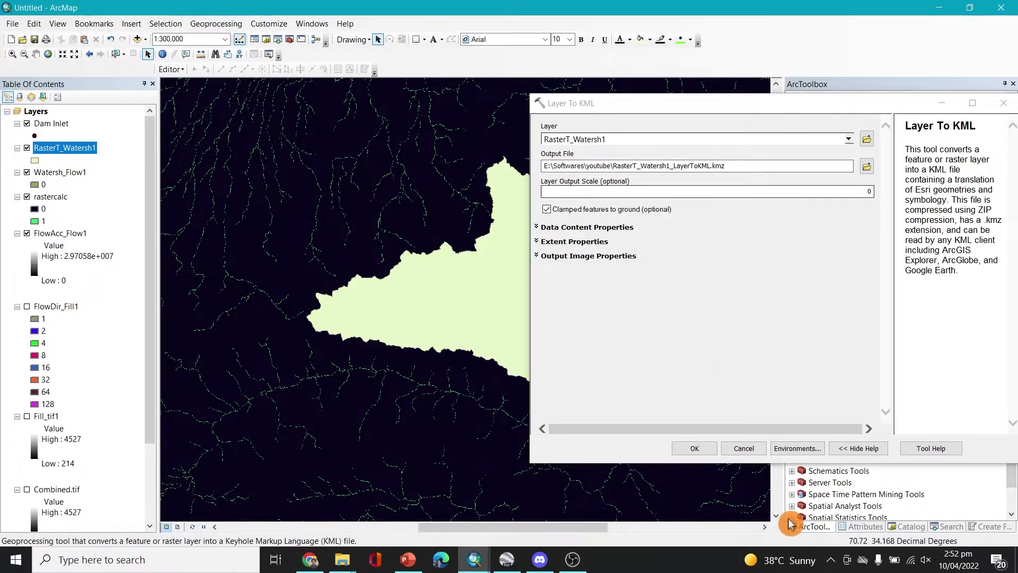
click(695, 445)
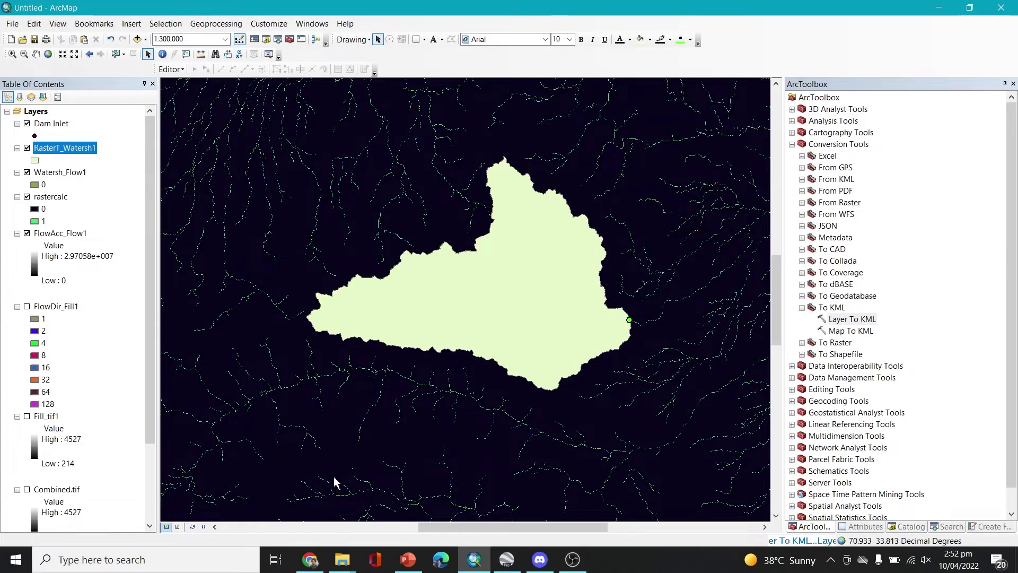
Switch to File Explorer and load RasterT_Watersh1_LayerToKML.kmz from the youtube folder into Google Earth Pro.
mouse_move(342, 560)
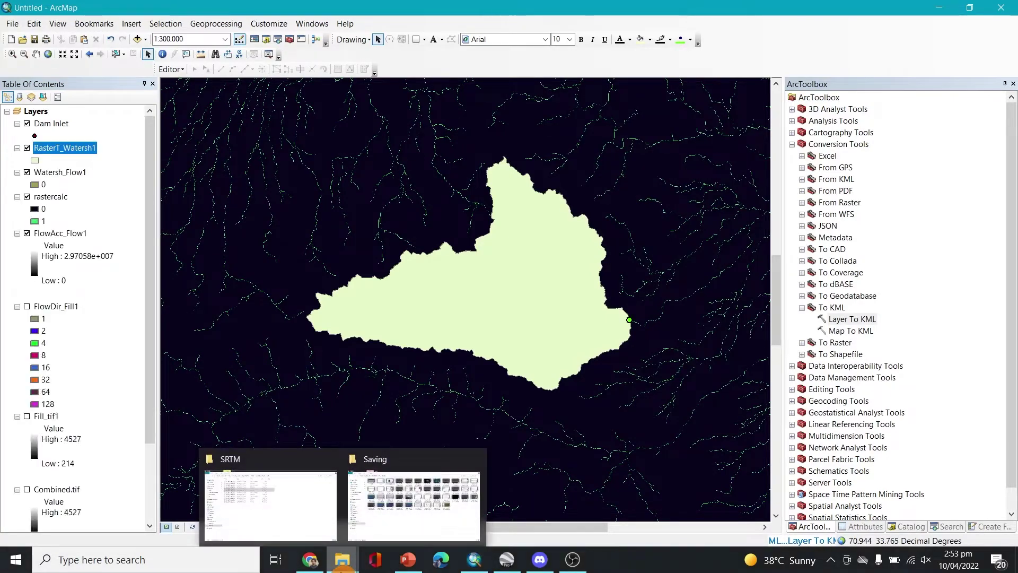
click(259, 498)
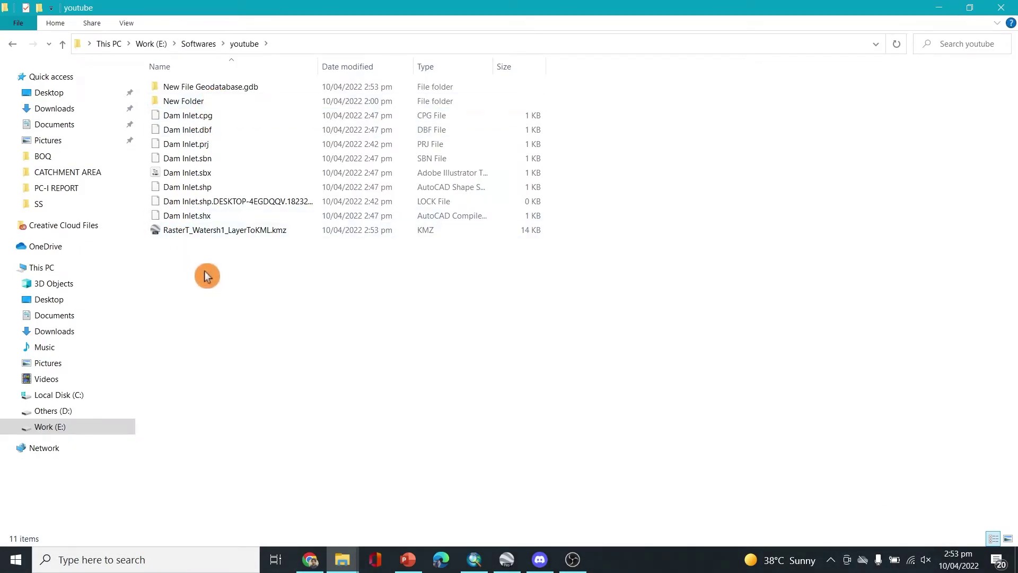
click(212, 233)
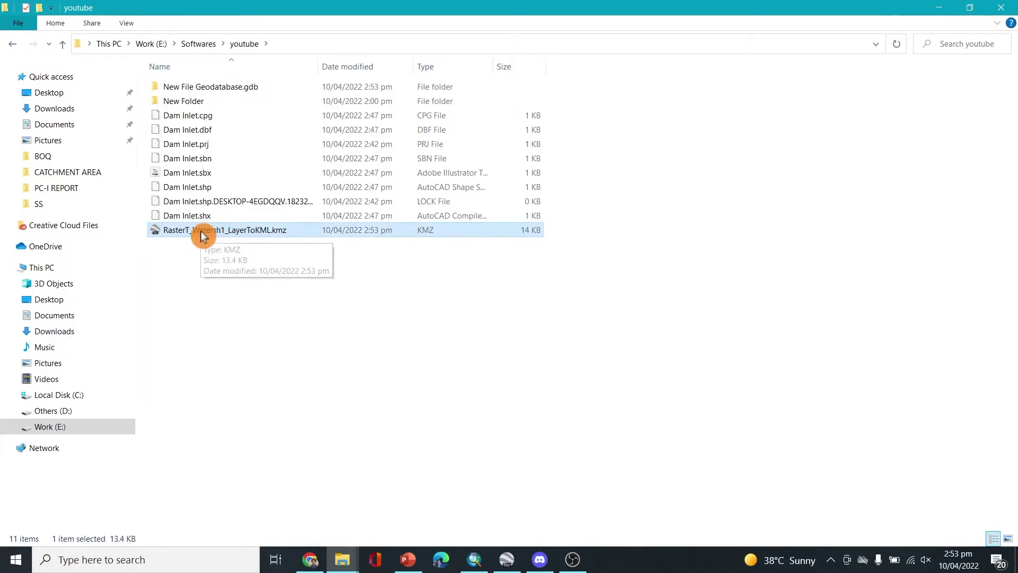
drag(197, 235, 527, 364)
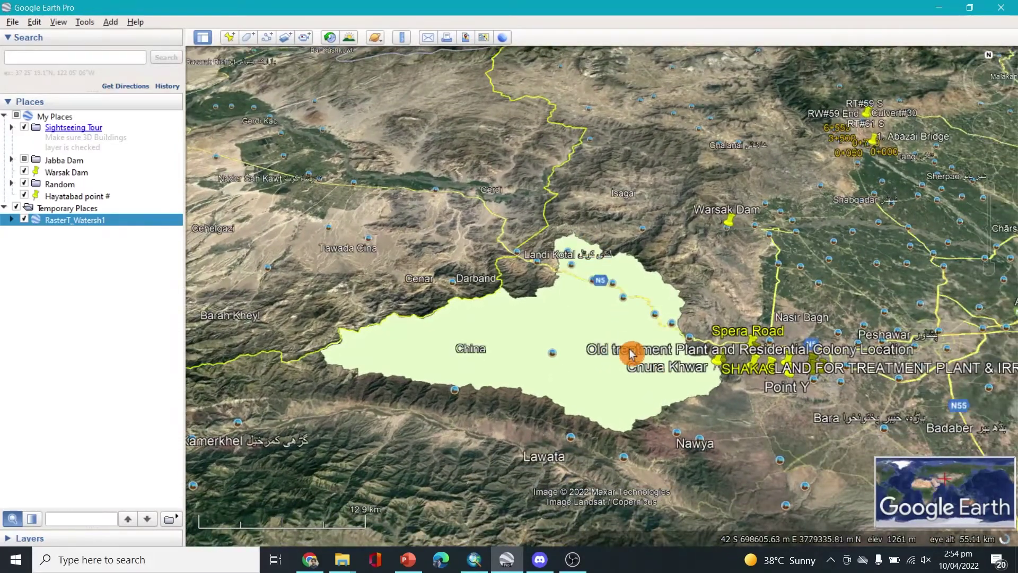
Examine the catchment polygon on the imagery, from its outlet at the Dam inlet placemark to its full extent.
scroll(687, 337, up, 5)
scroll(747, 418, up, 5)
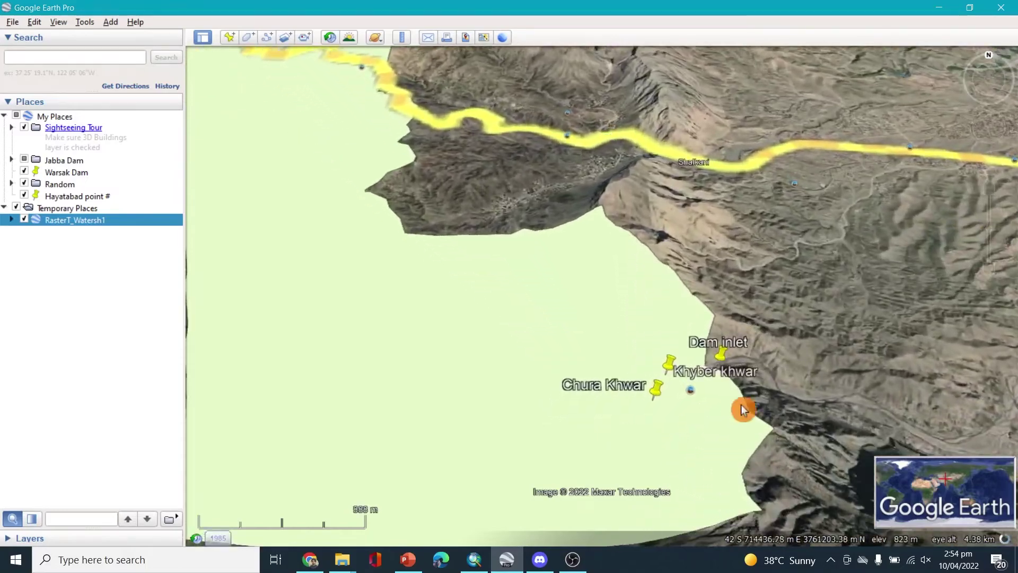
drag(741, 408, 664, 392)
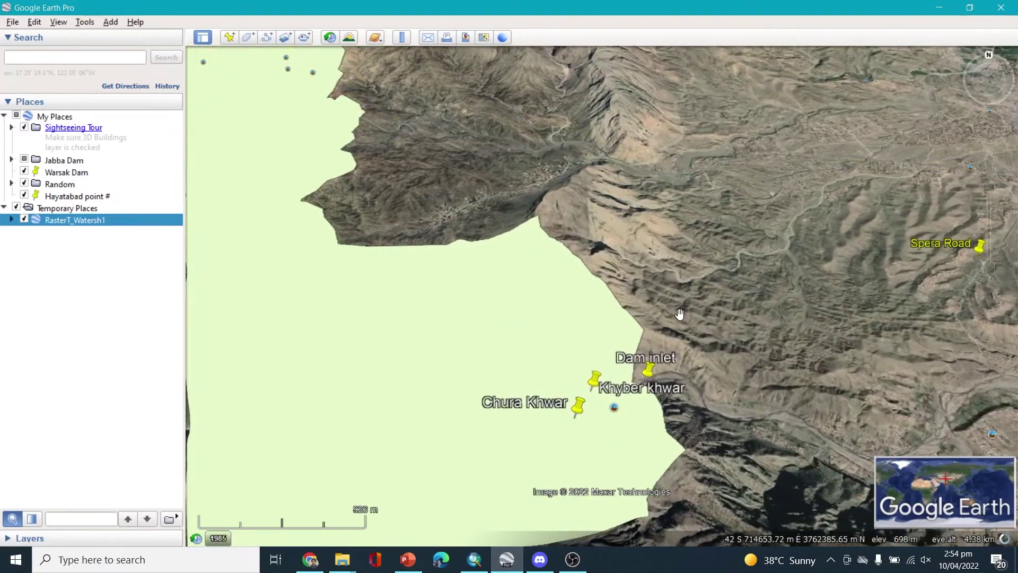
scroll(679, 314, up, 3)
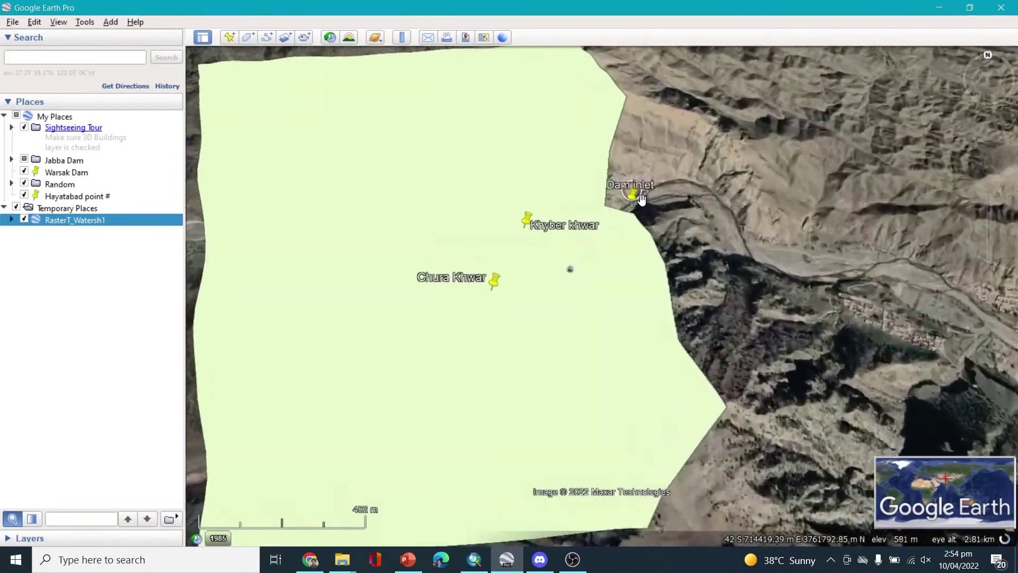
drag(641, 198, 637, 295)
scroll(675, 343, down, 4)
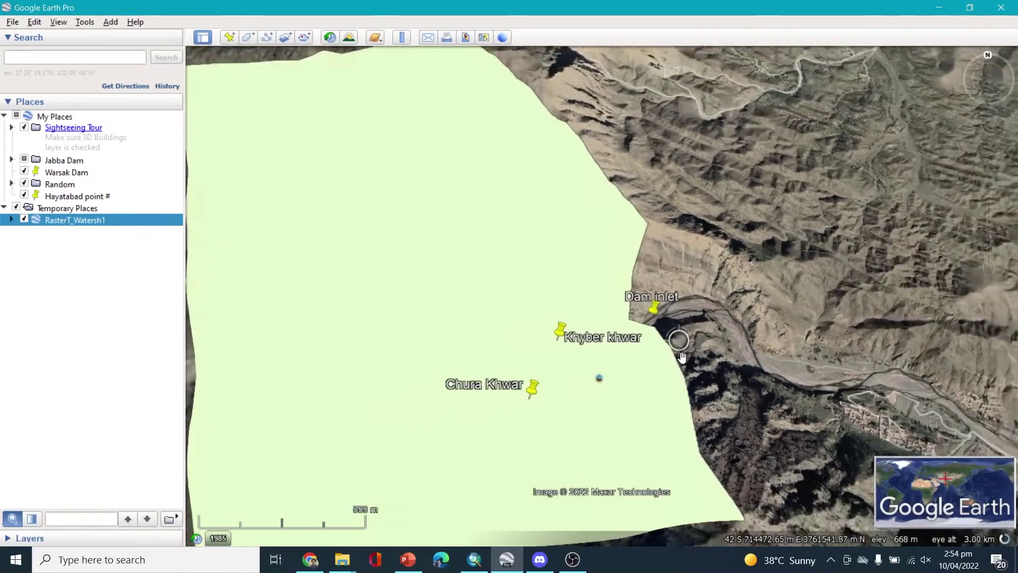
scroll(732, 335, down, 5)
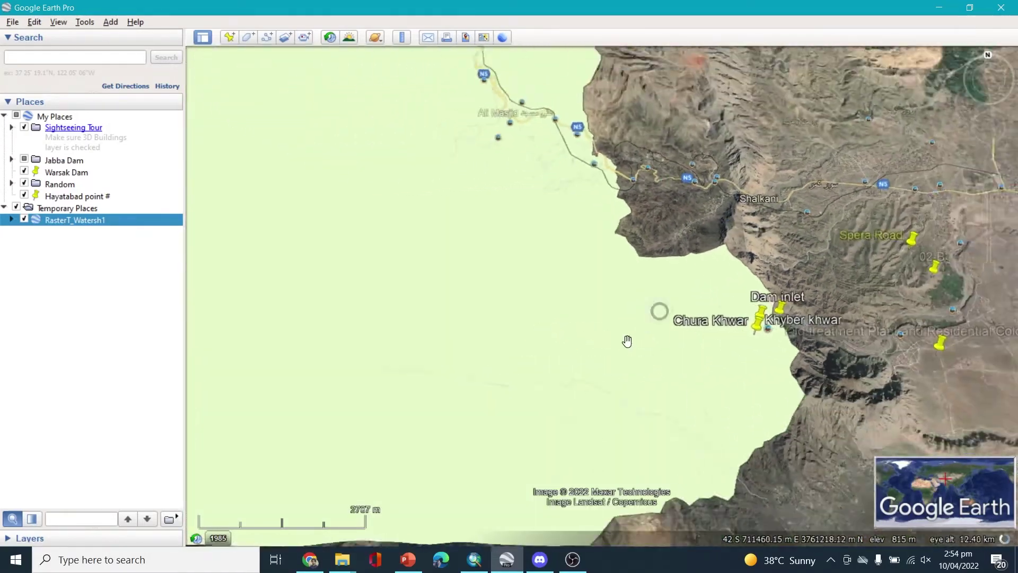
scroll(682, 356, down, 3)
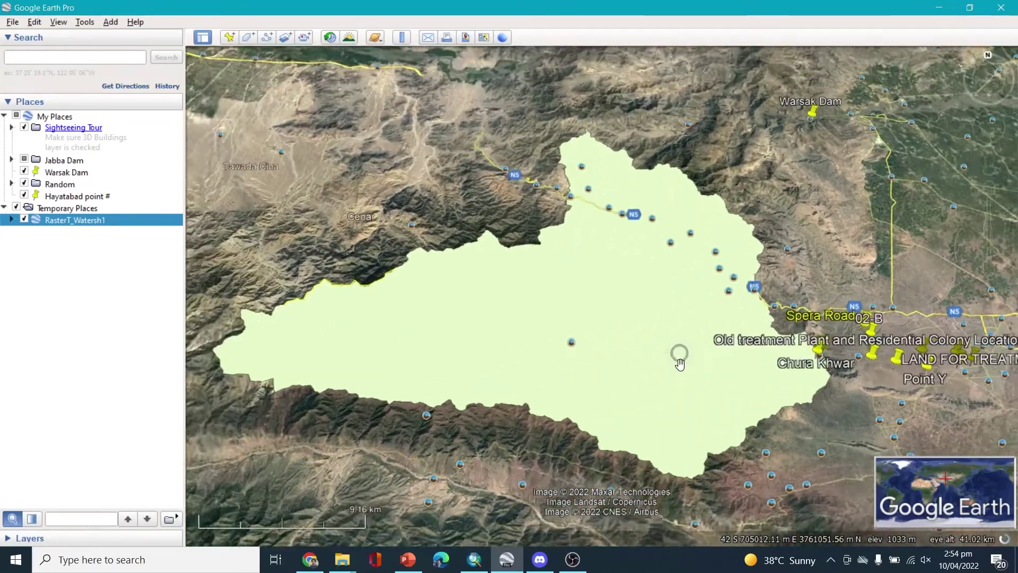
scroll(516, 383, down, 3)
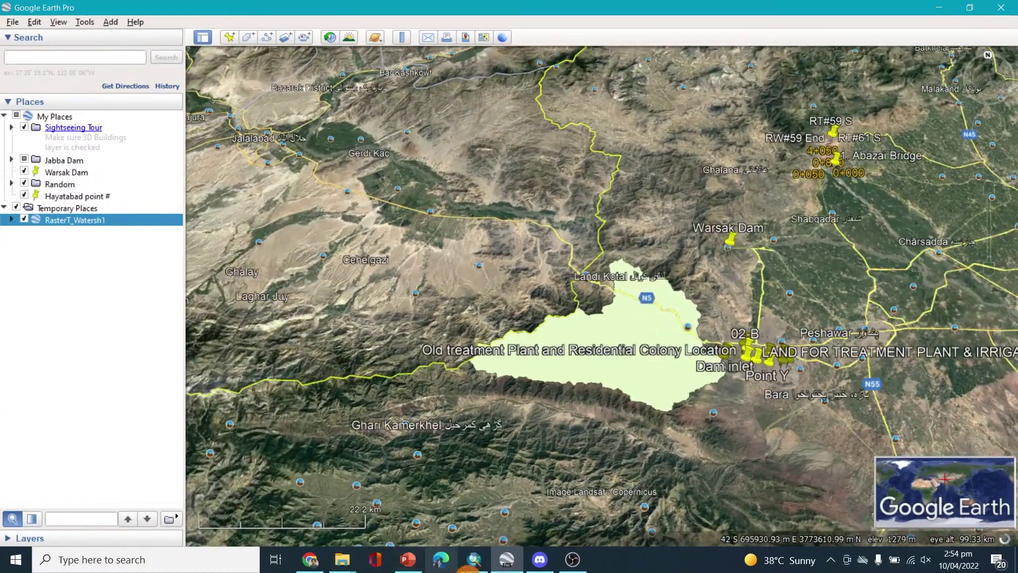
Switch to PowerPoint and review the Setup Units, Calculate Geometry and Export Catchment slides of LECTURE.pptx as a slide show, ending the show after the last slide.
click(473, 560)
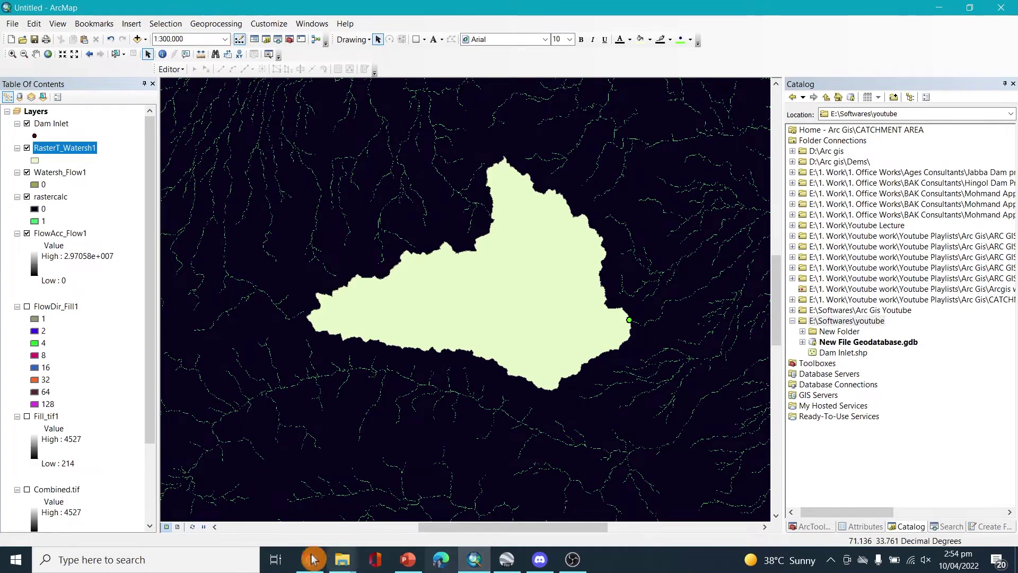
click(408, 560)
click(270, 322)
click(873, 539)
click(305, 414)
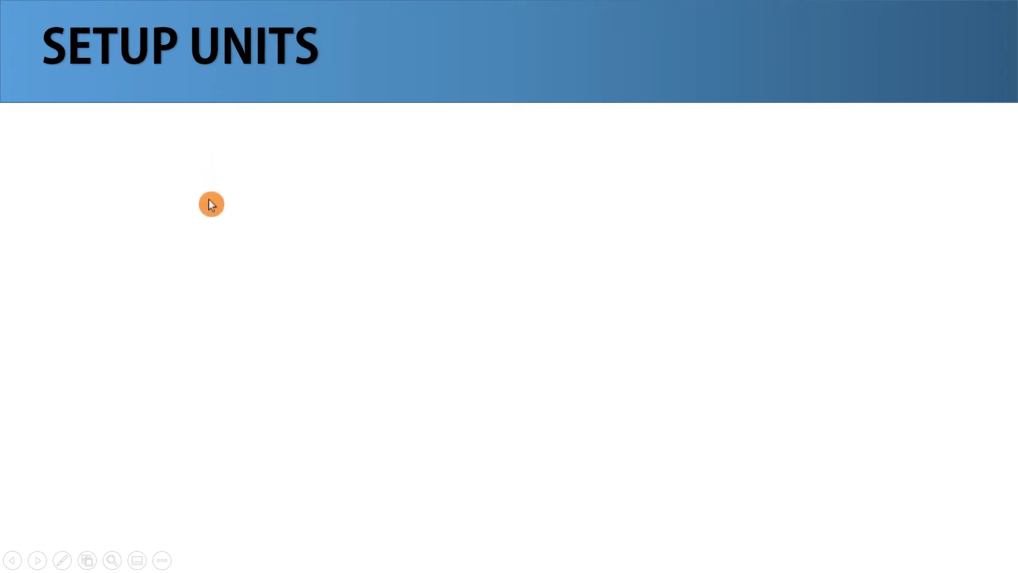
key(Left)
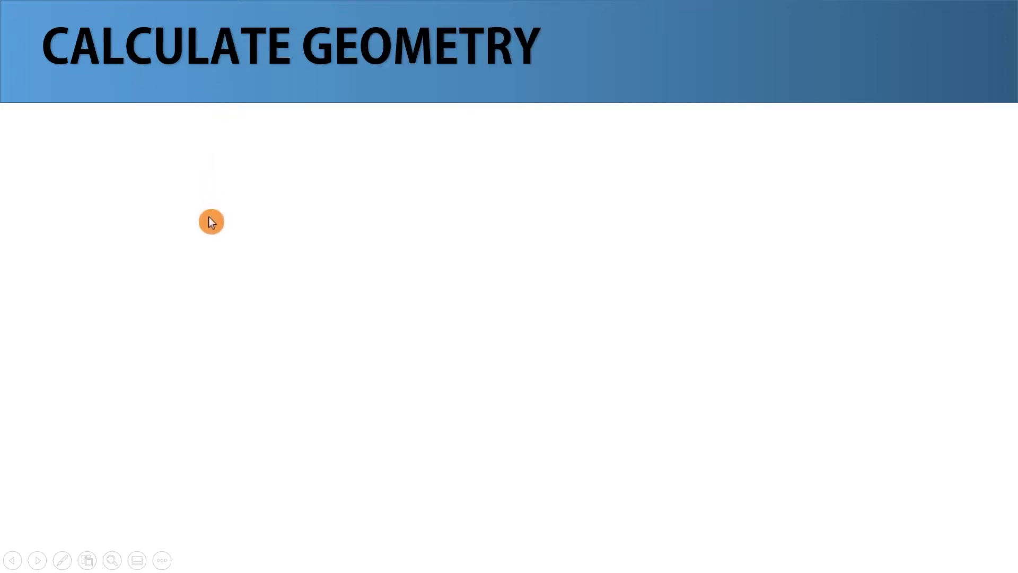
click(291, 231)
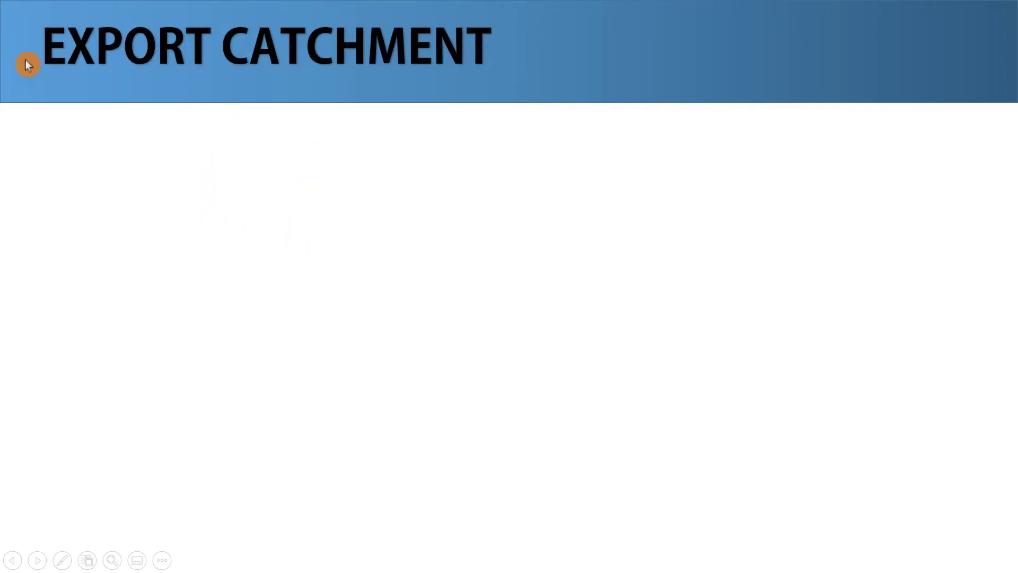
click(242, 281)
click(236, 295)
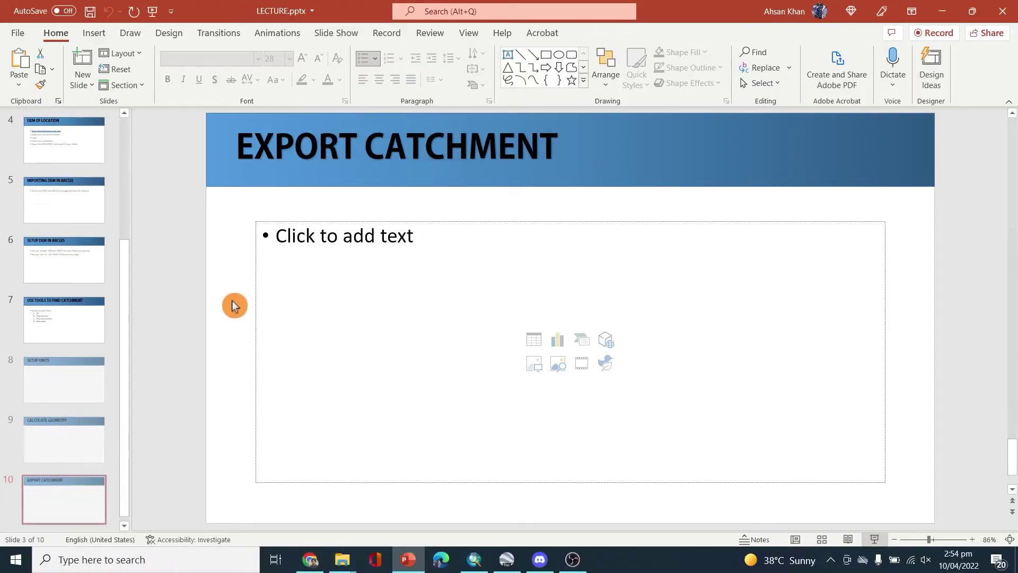
Switch to Google Earth Pro to view the exported catchment polygon, and return to ArcMap to view the original RasterT_Watersh1 polygon.
click(507, 560)
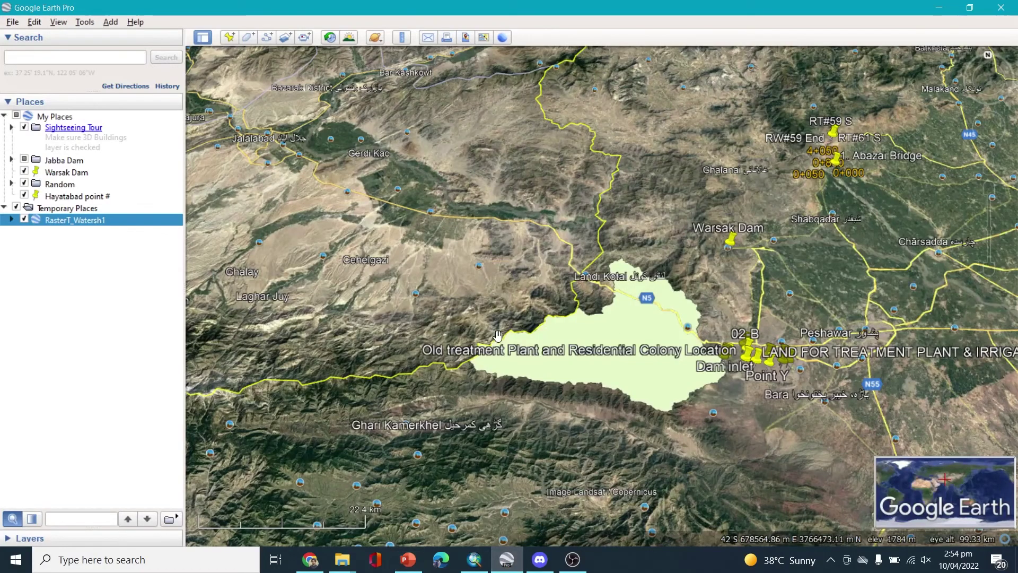
click(474, 560)
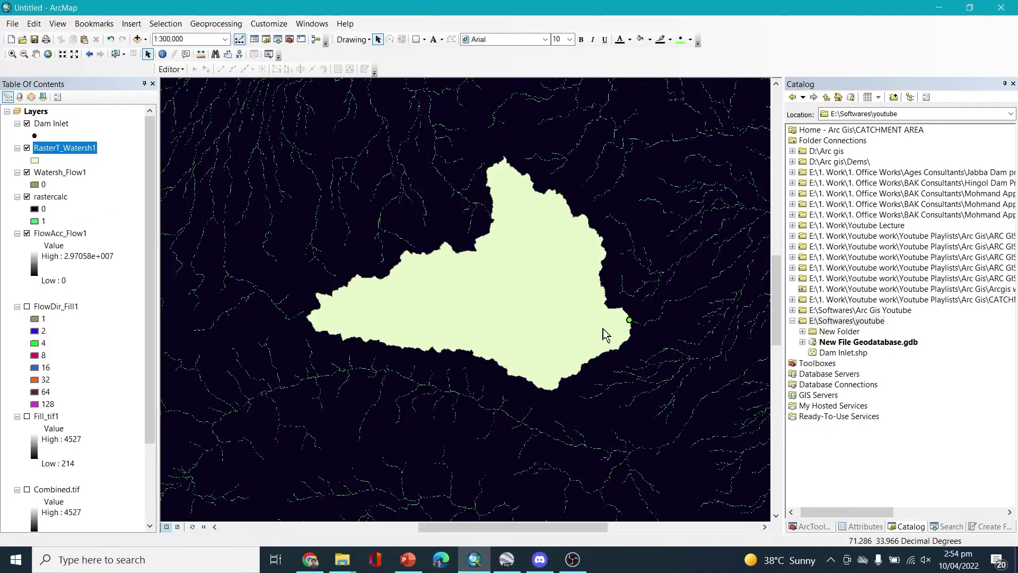